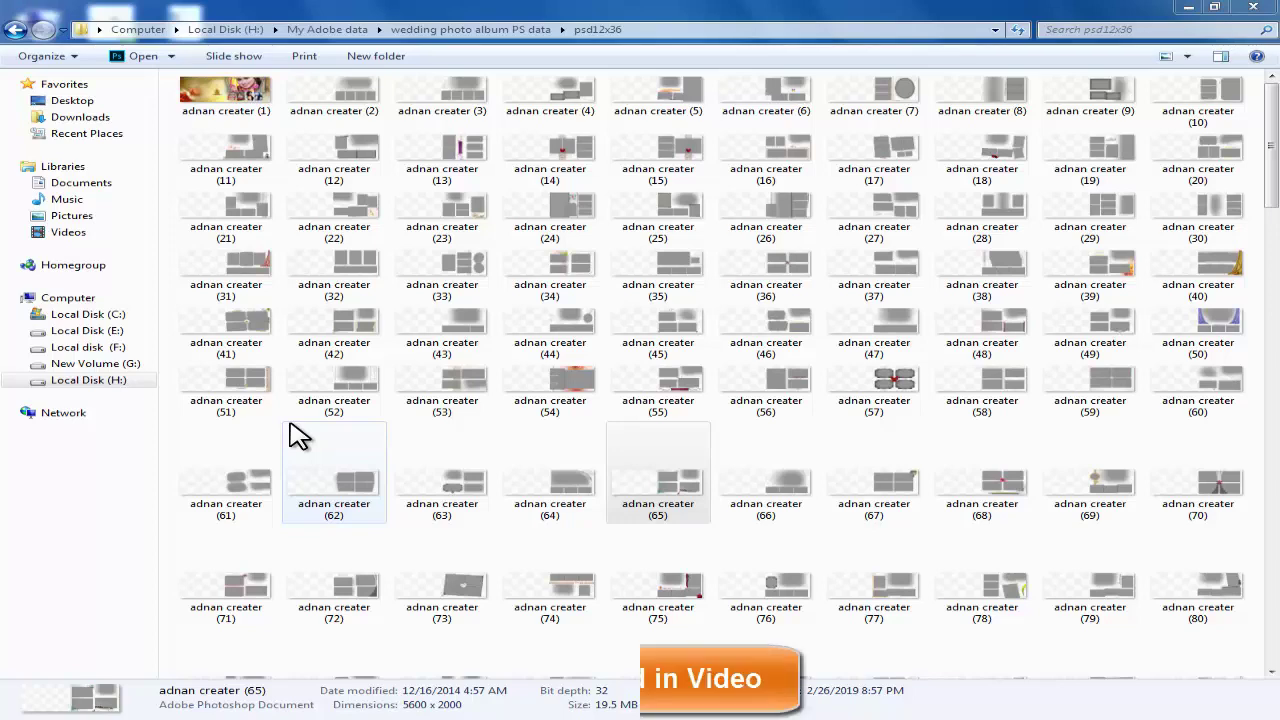
- Browse the psd12x36 folder, selecting various spread files and scrolling through the list
left_click(296, 432)
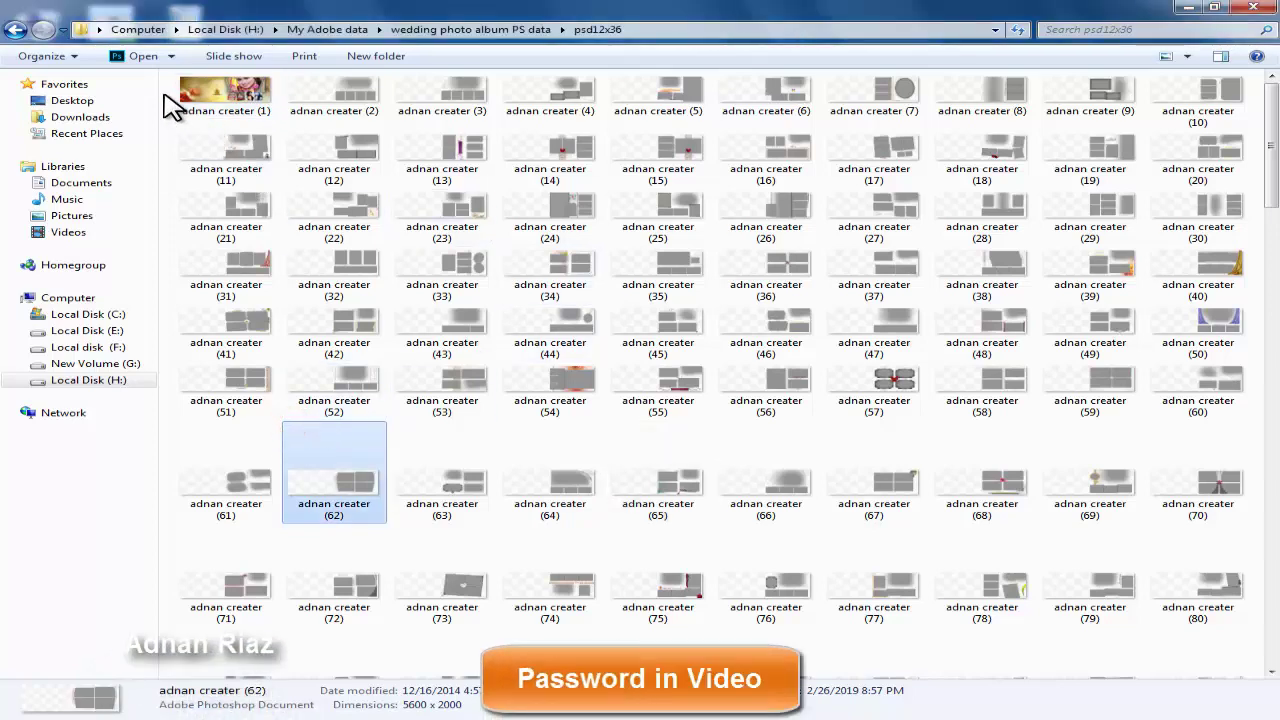
left_click_drag(166, 96, 1238, 350)
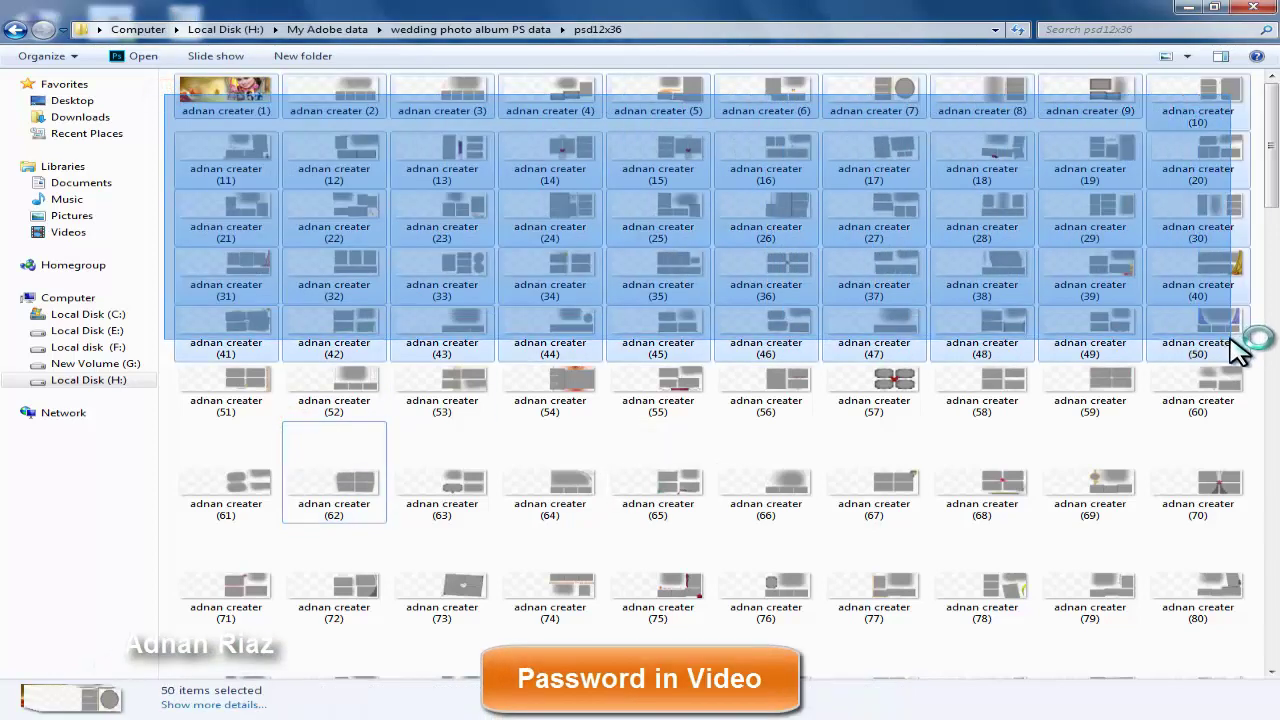
mouse_move(1256, 104)
left_mouse_down()
mouse_move(620, 440)
mouse_move(191, 354)
left_mouse_up()
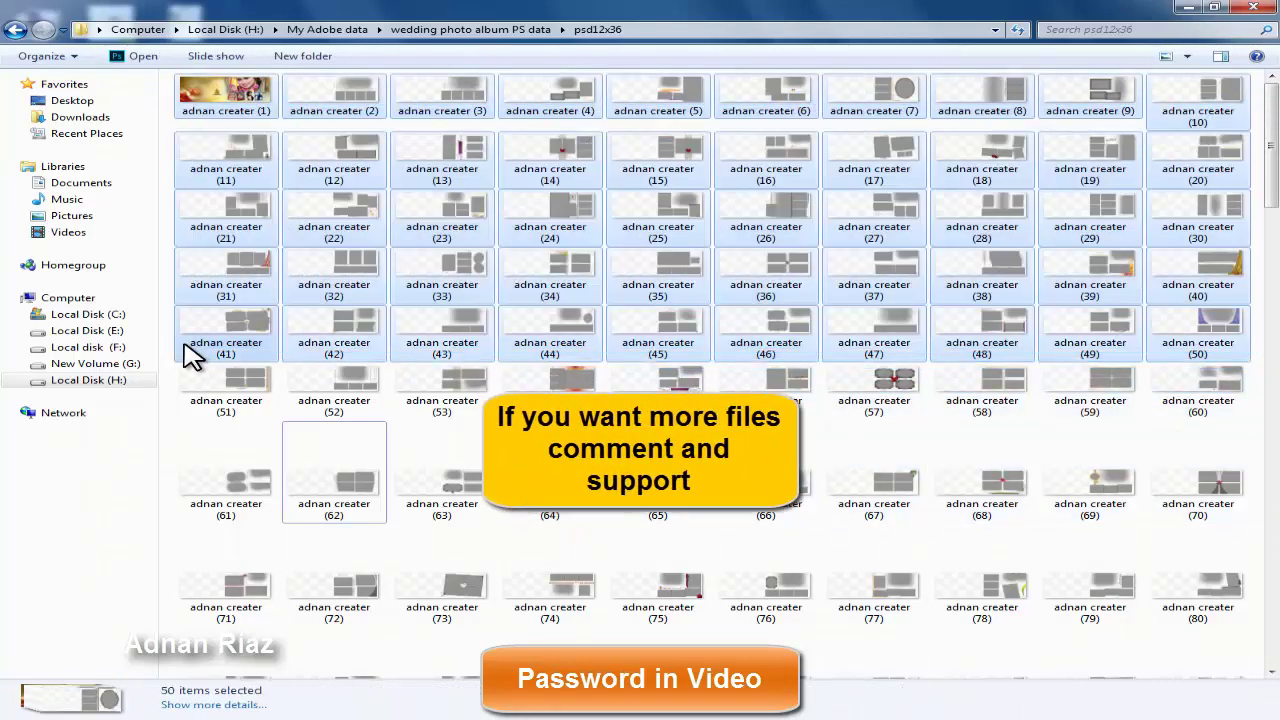
left_click(240, 298)
scroll(300, 371, "down", 3)
scroll(300, 371, "down", 2)
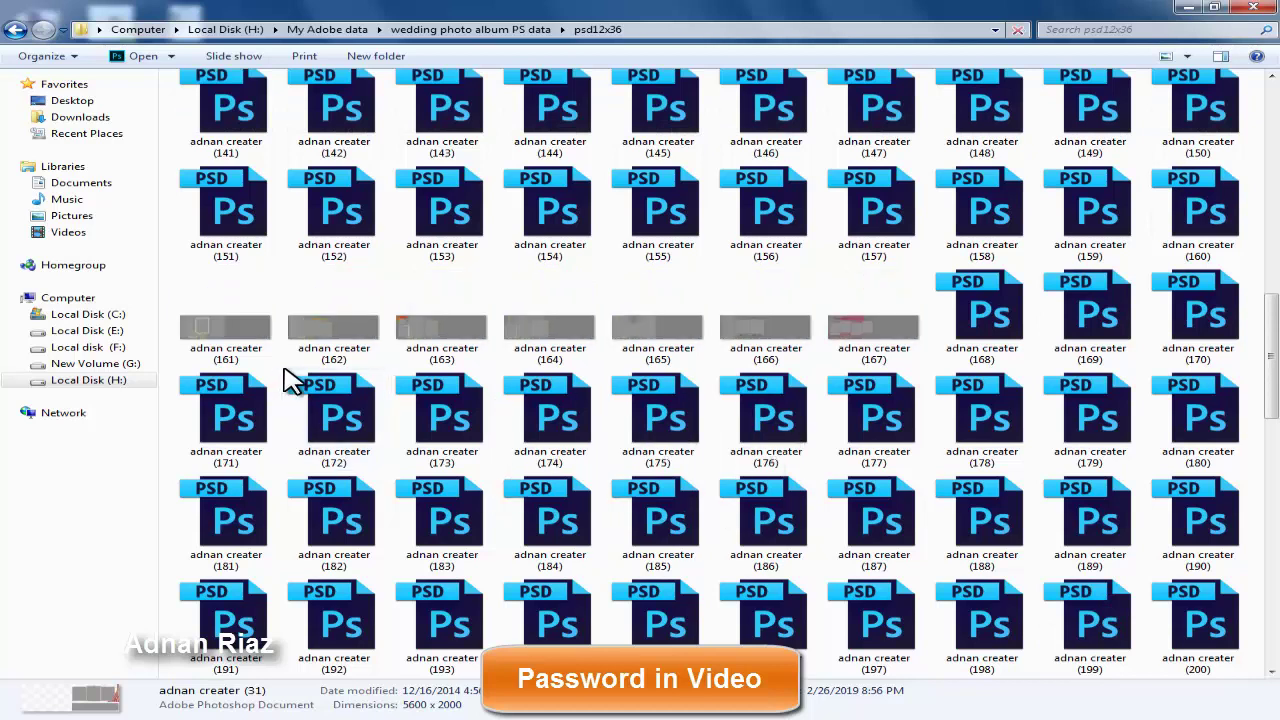
scroll(290, 379, "up", 2)
scroll(290, 379, "up", 3)
scroll(290, 379, "up", 2)
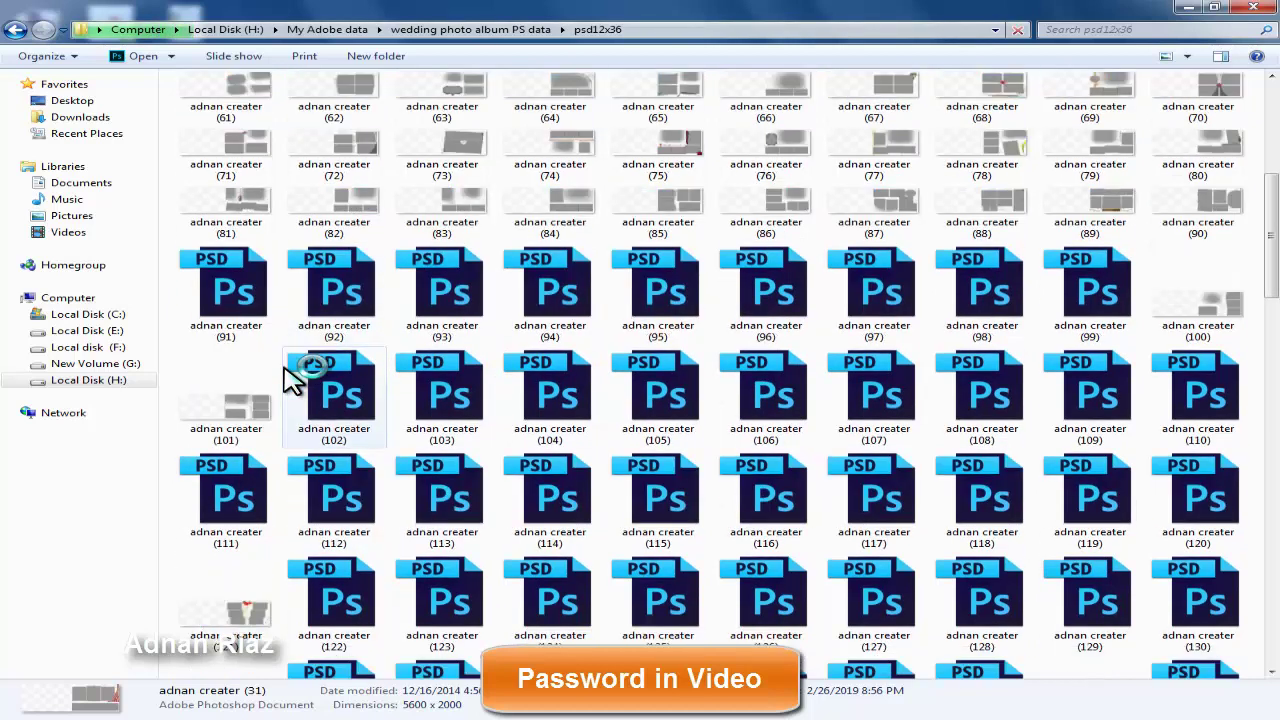
scroll(290, 379, "up", 2)
scroll(288, 375, "up", 3)
- Select only spread file 52 and drag it onto the Photoshop window
key("ctrl+a")
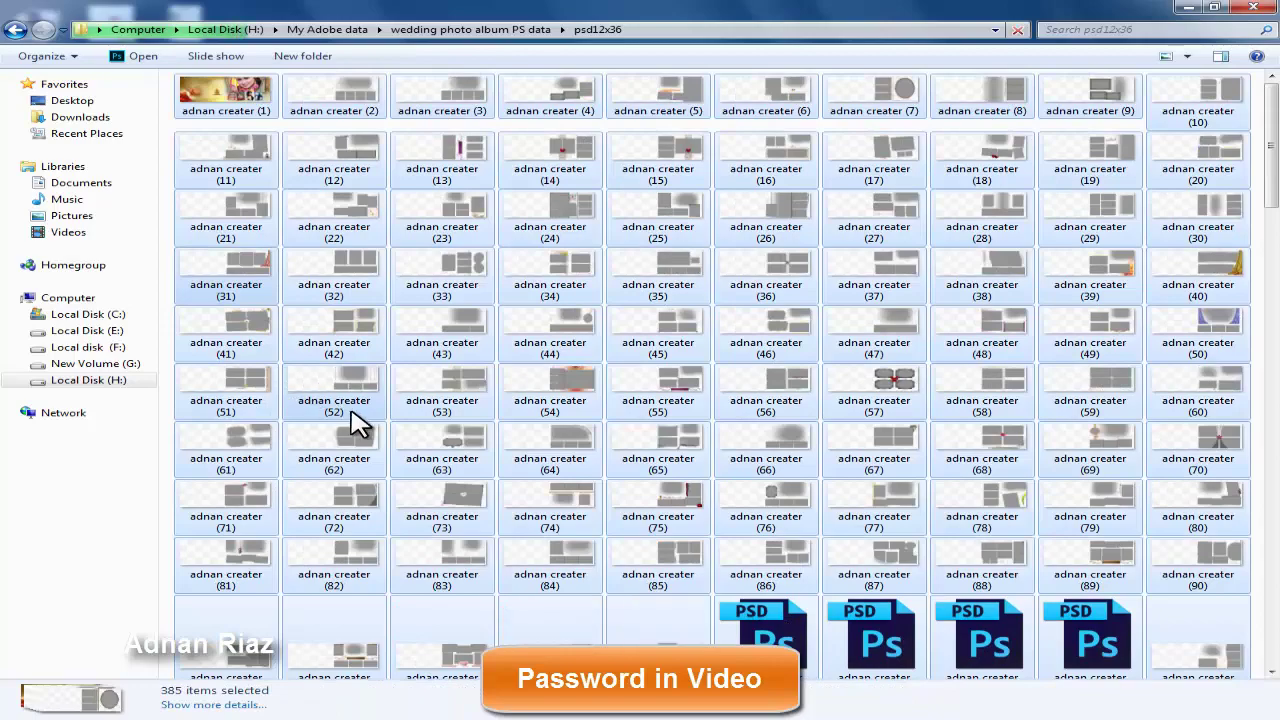
left_click(352, 412)
mouse_move(352, 412)
left_mouse_down()
mouse_move(465, 385)
mouse_move(458, 372)
left_mouse_up()
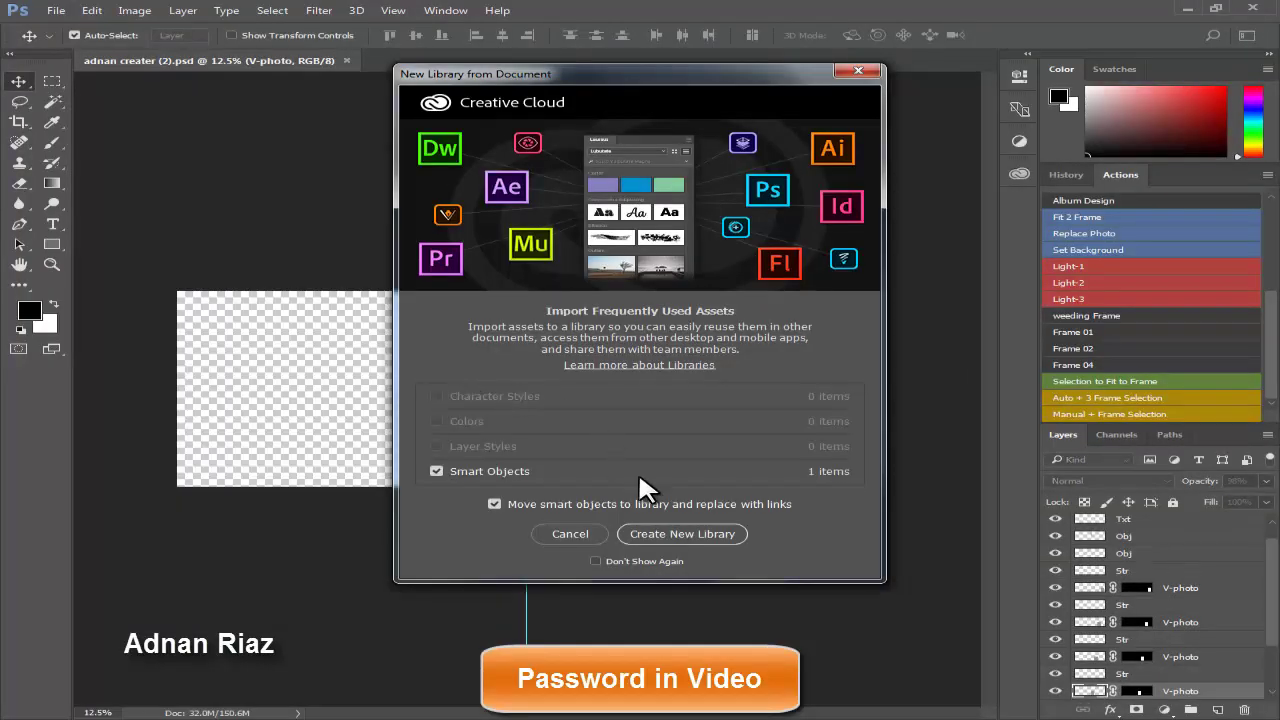
- Dismiss the library prompt and place the bride-in-pink-veil image using the Replace Photo action
left_click(587, 533)
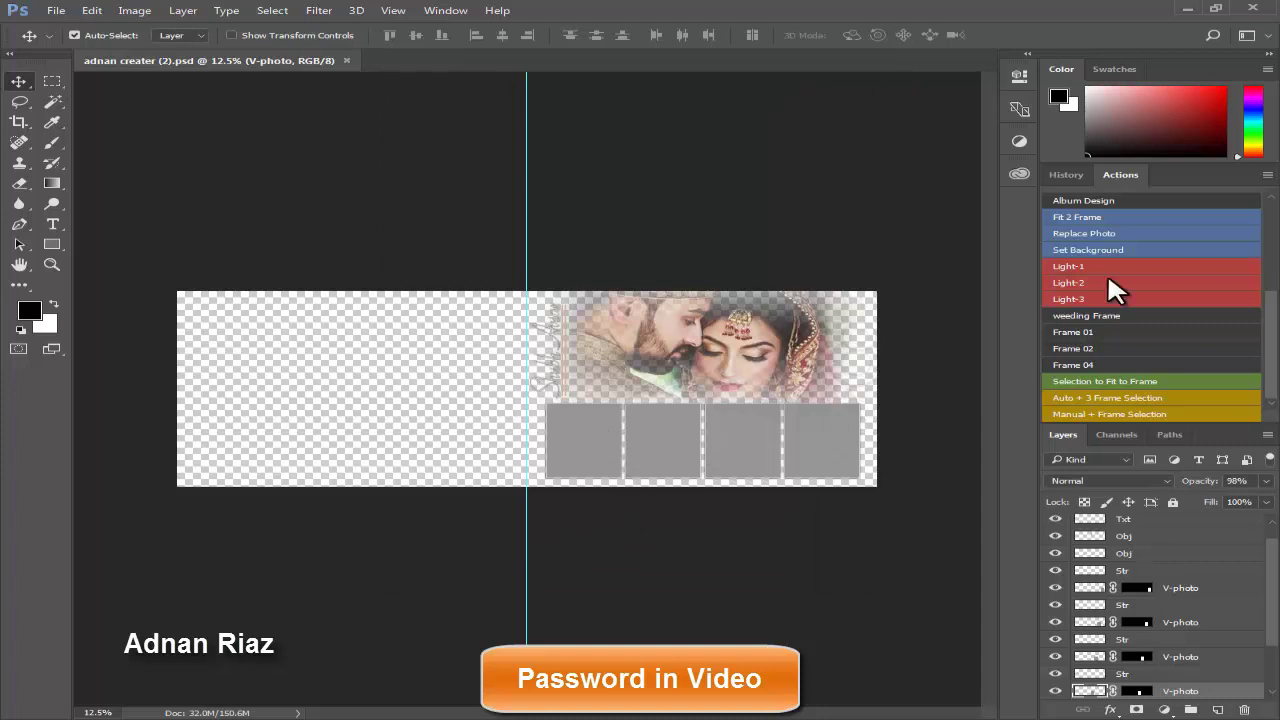
left_click(1093, 214)
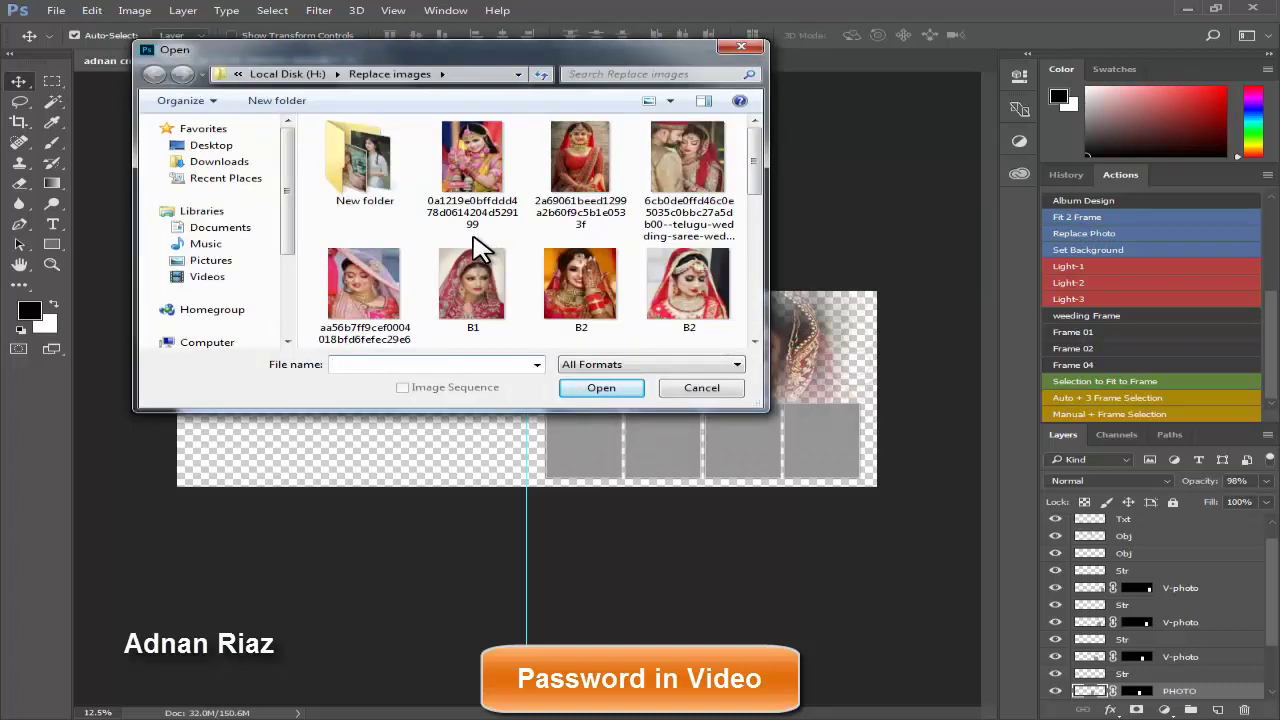
left_click(388, 282)
left_click(598, 388)
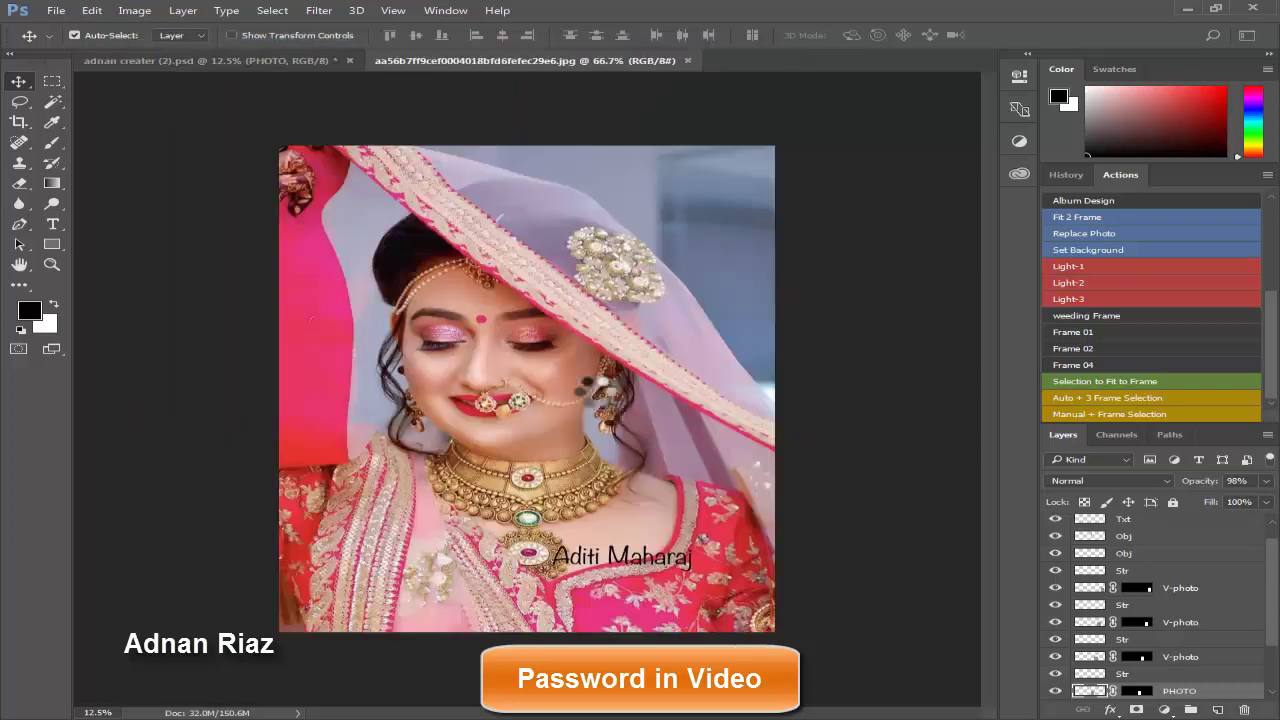
- Scale and position the bride photo inside the first frame and commit it
left_click_drag(513, 408, 575, 478)
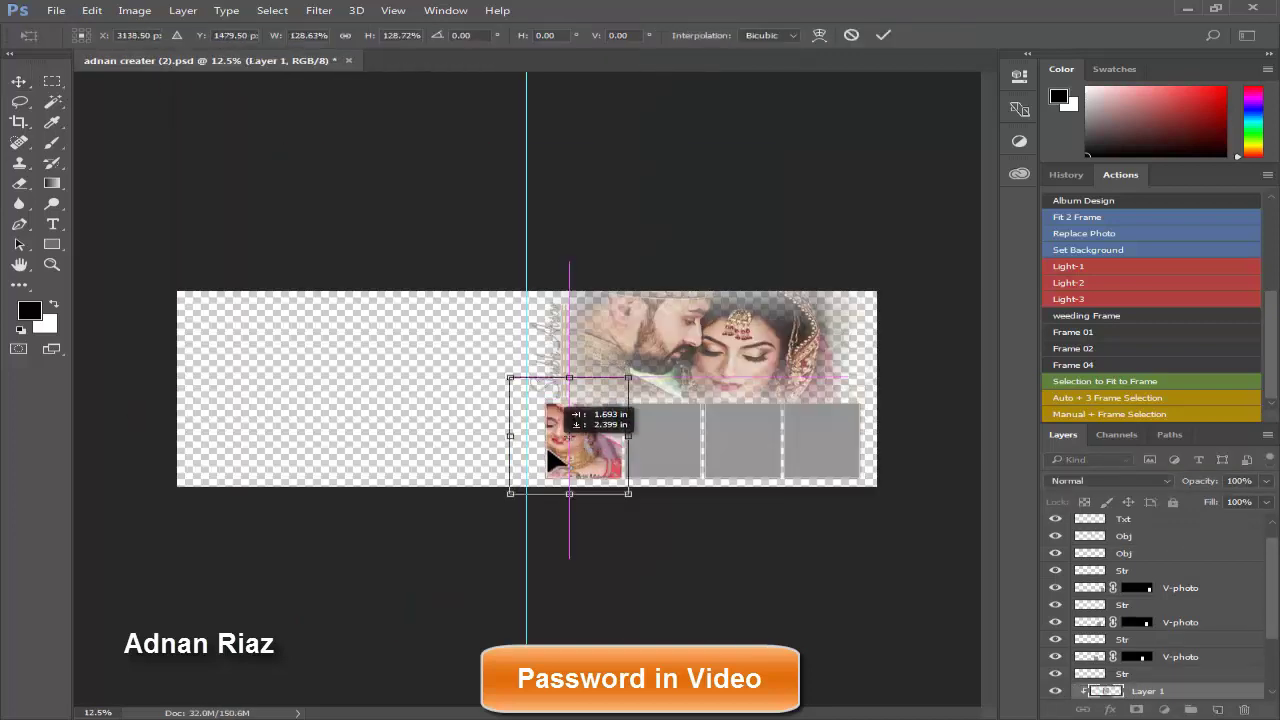
scroll(634, 463, "up", 1)
scroll(634, 463, "up", 1)
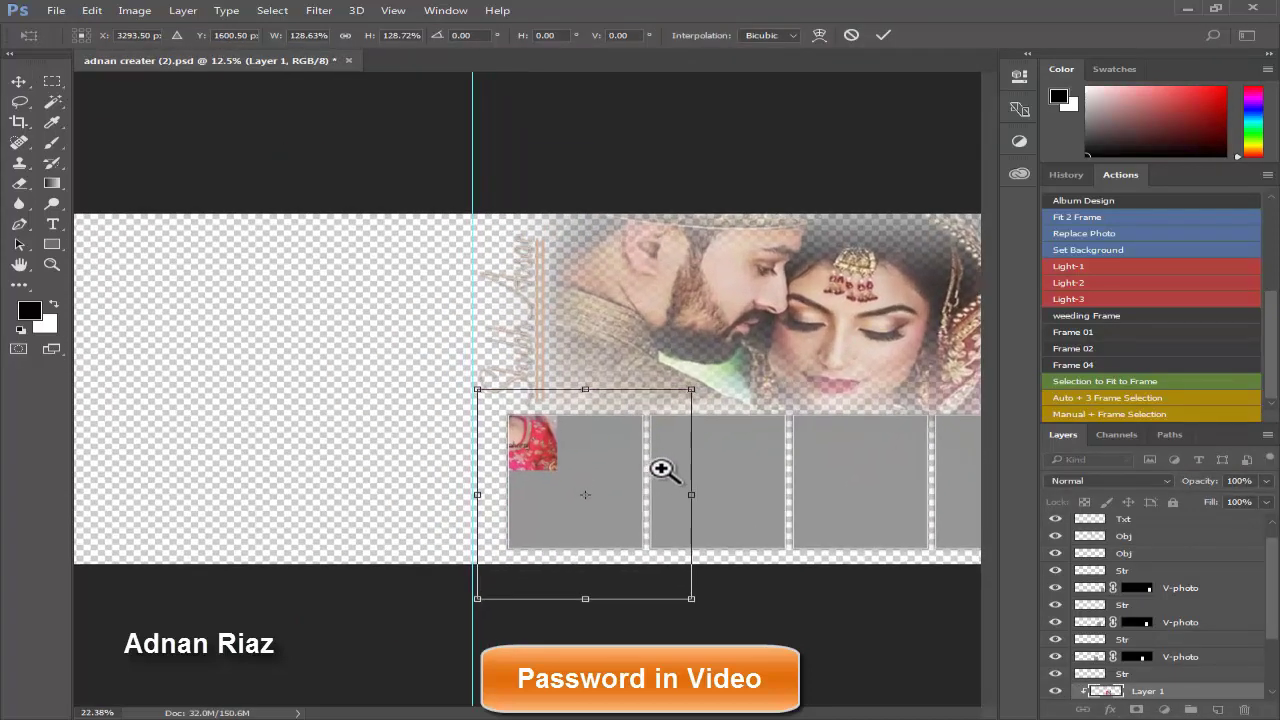
scroll(663, 466, "up", 1)
left_click_drag(705, 322, 651, 351)
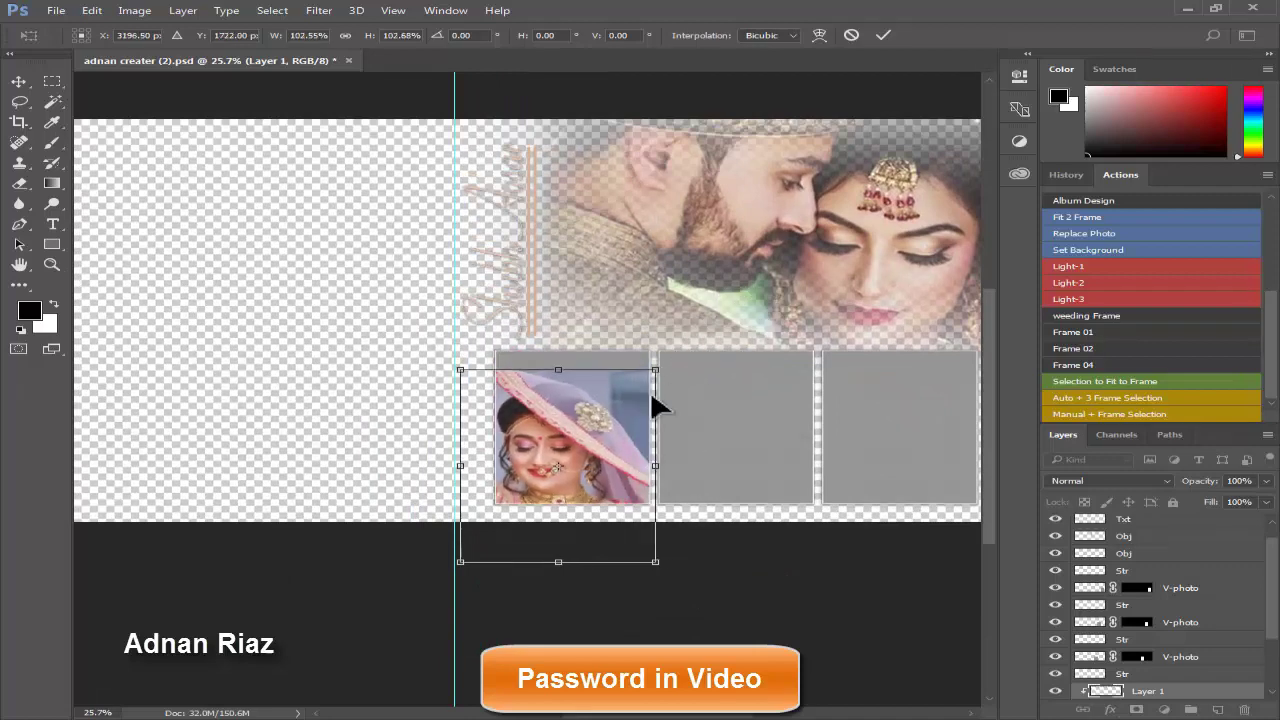
left_click_drag(595, 420, 628, 418)
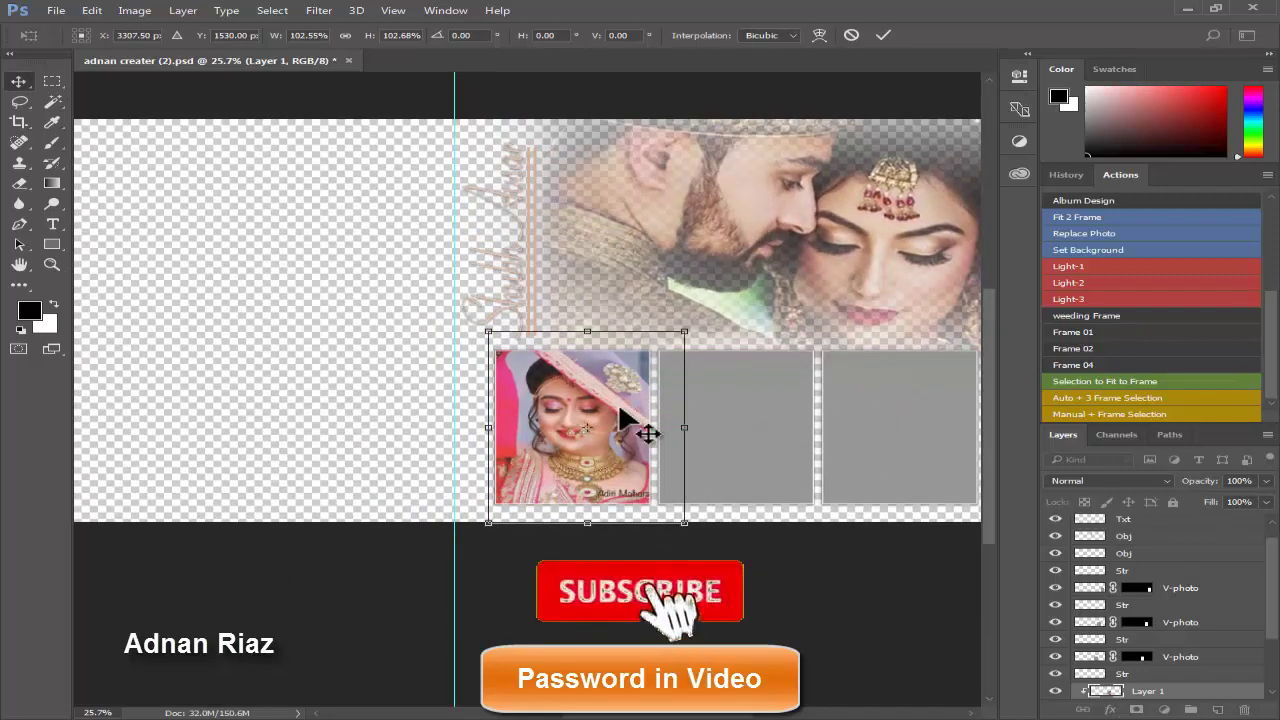
key("Return")
left_click_drag(748, 423, 596, 410)
left_click(572, 425)
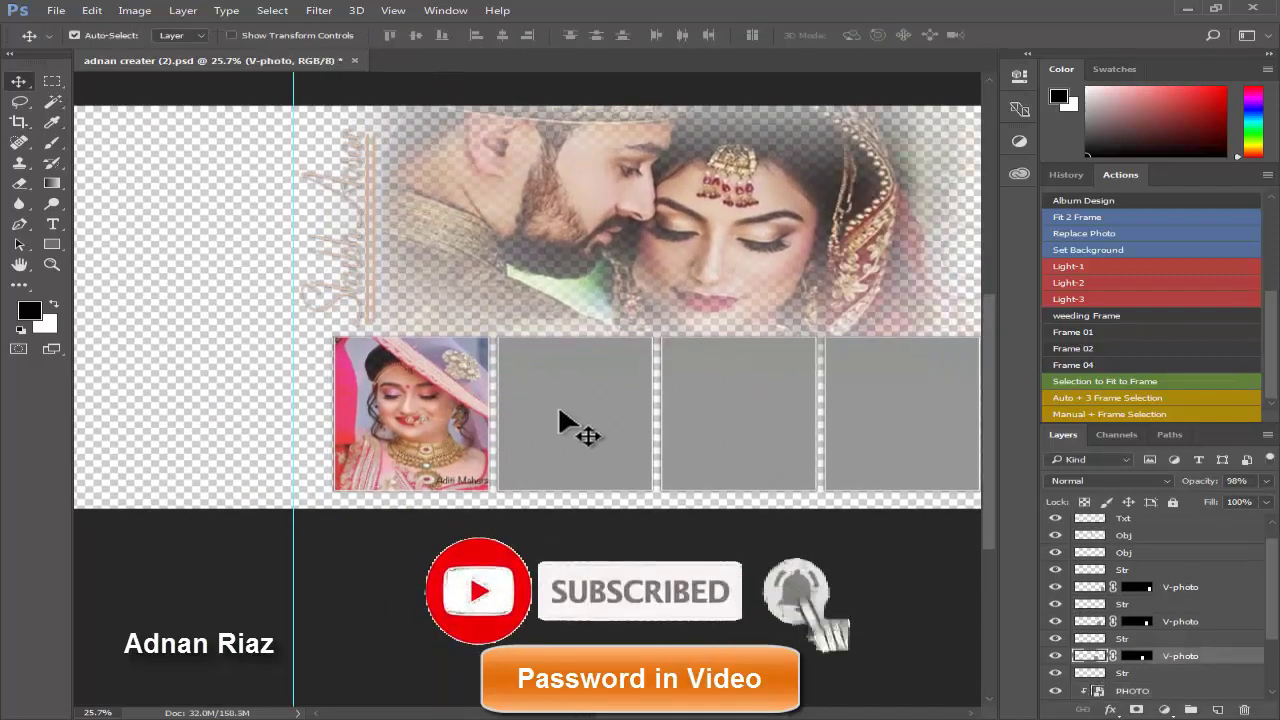
- Place the B2 bride photo via Replace Photo and shrink it into the second frame
left_click(1090, 233)
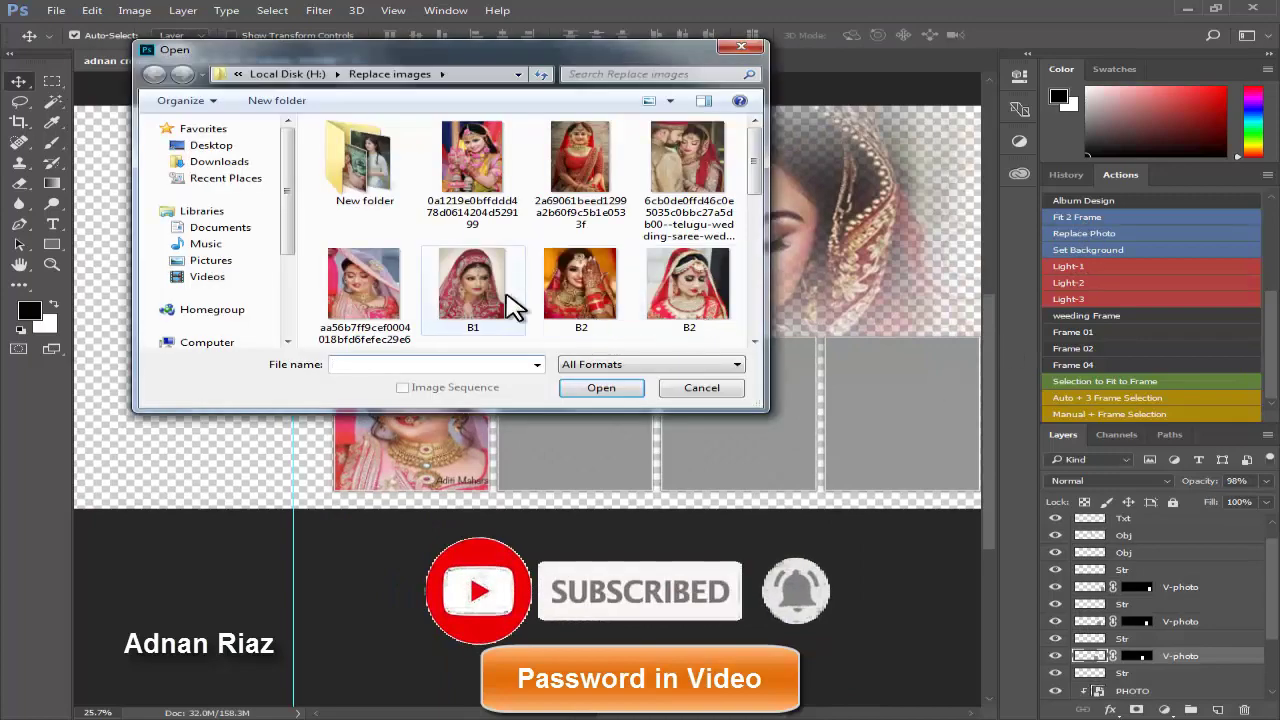
left_click(580, 285)
left_click(601, 388)
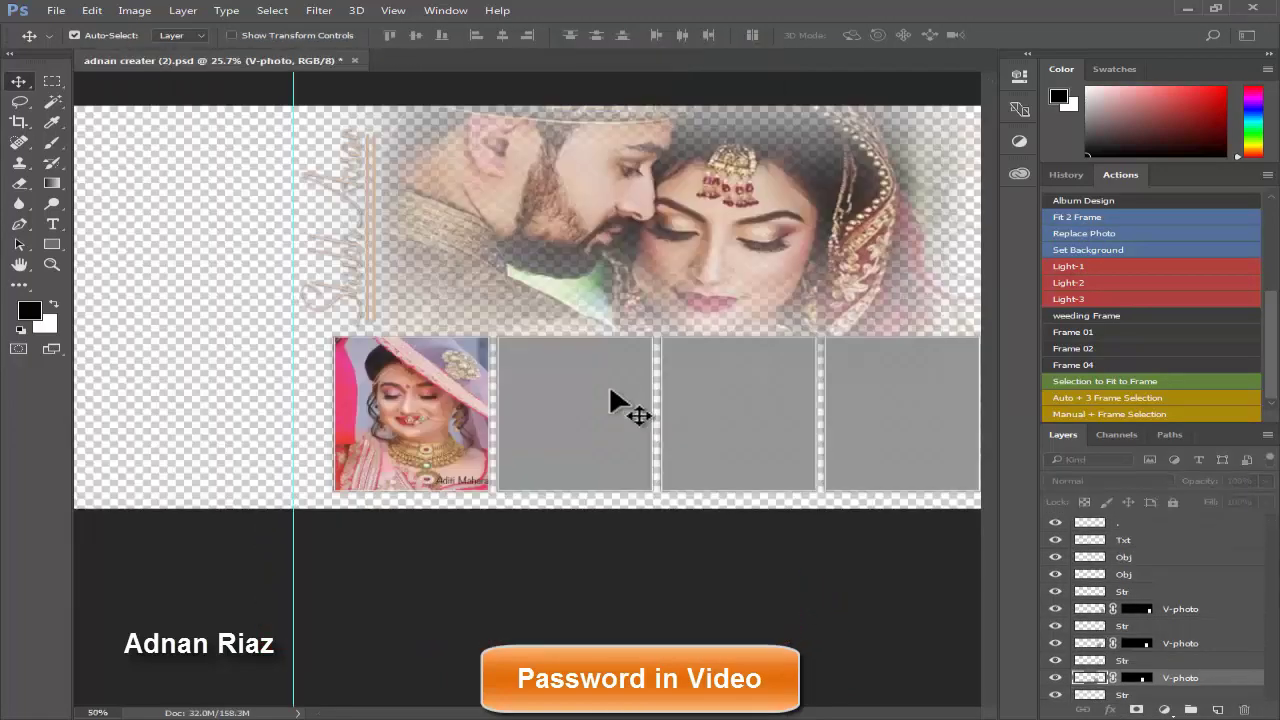
left_click_drag(607, 389, 650, 432)
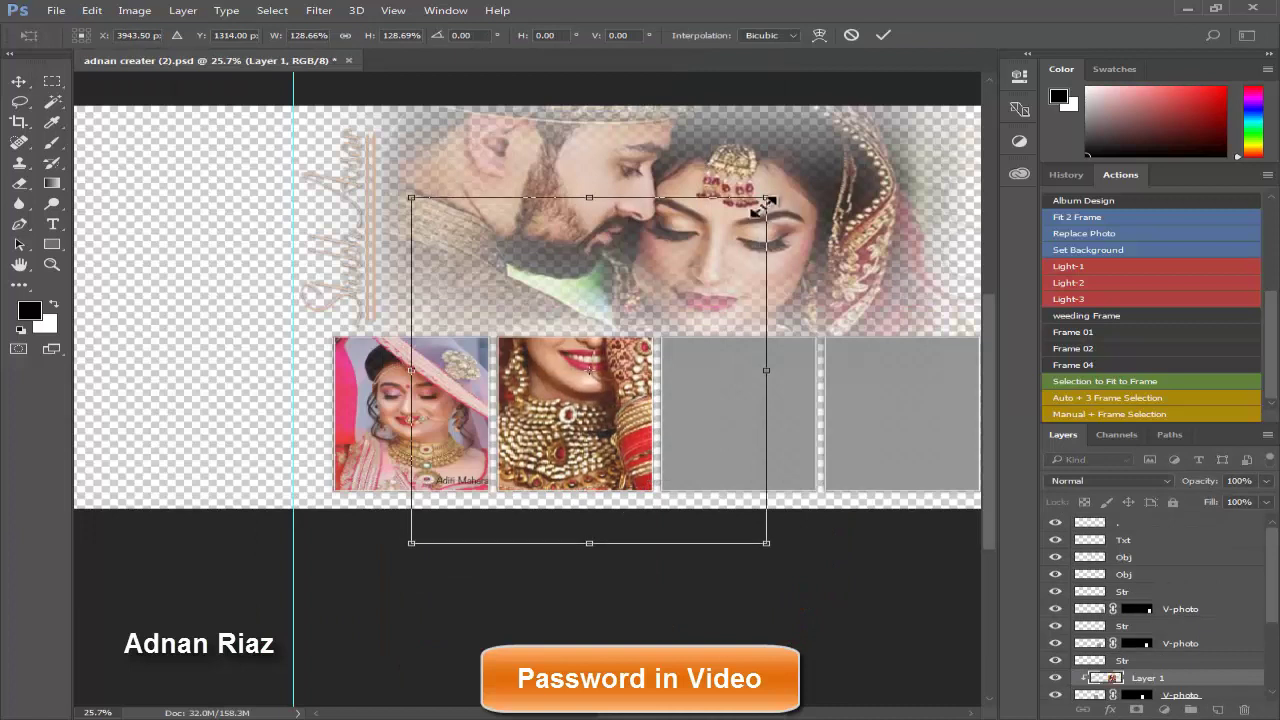
mouse_move(765, 196)
left_mouse_down()
mouse_move(632, 398)
mouse_move(606, 366)
left_mouse_up()
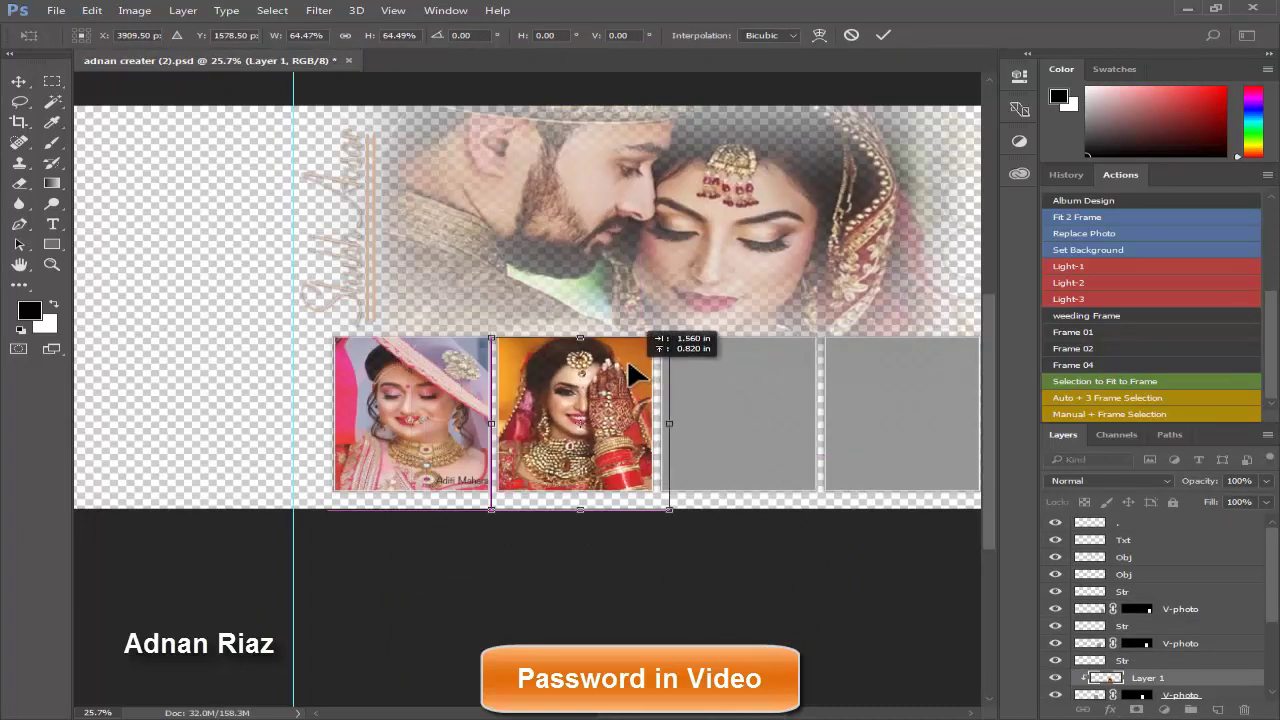
key("Return")
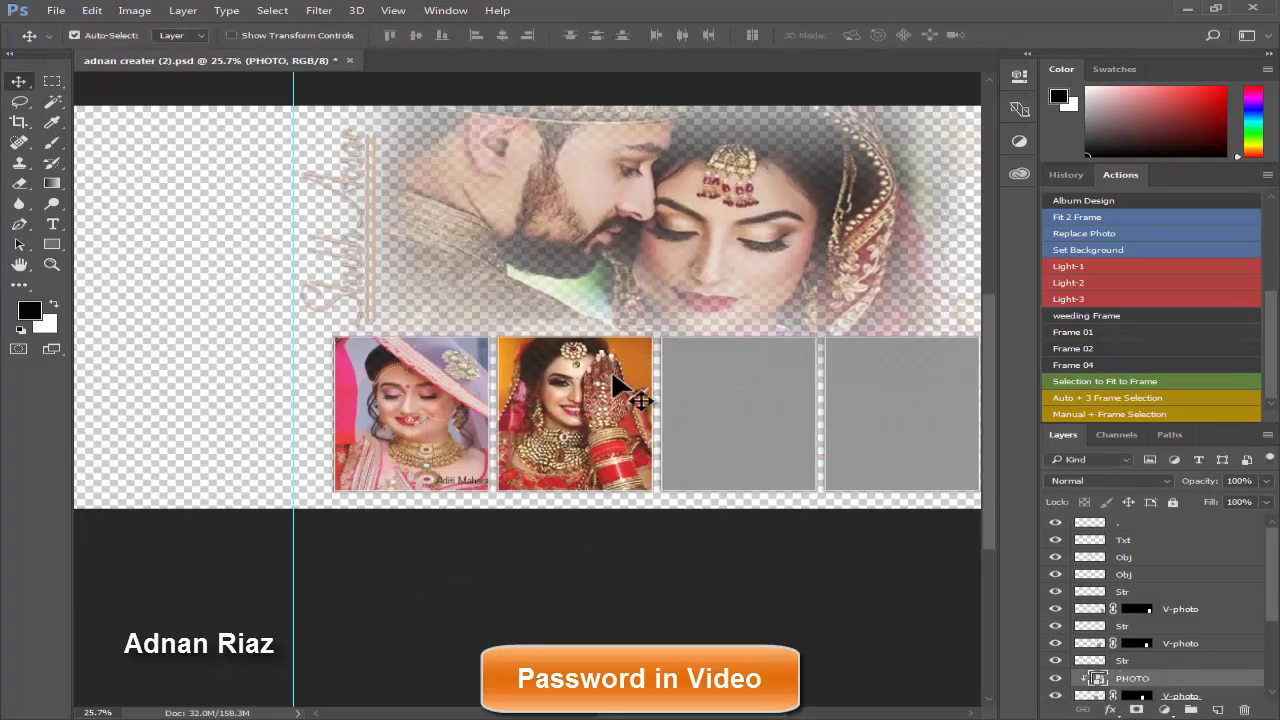
- Target the third frame and place the G1 groom photo via Replace Photo
left_click(789, 393)
left_click(1099, 232)
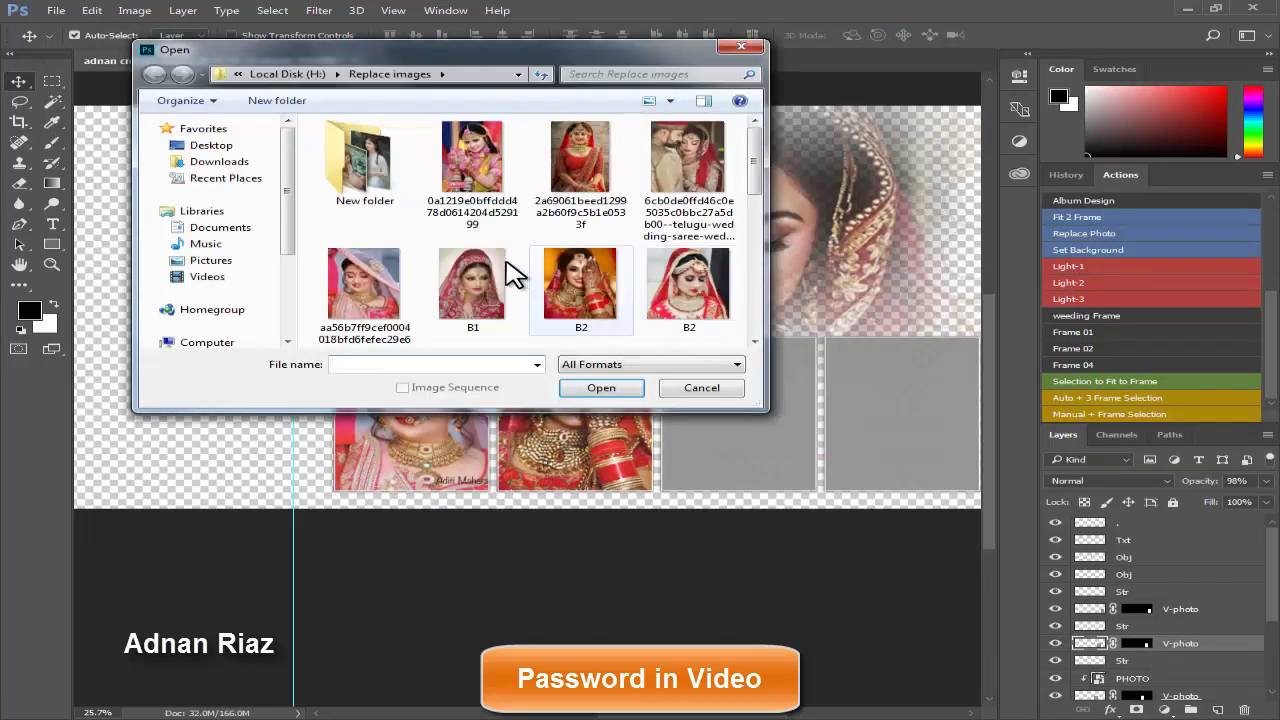
scroll(428, 238, "down", 1)
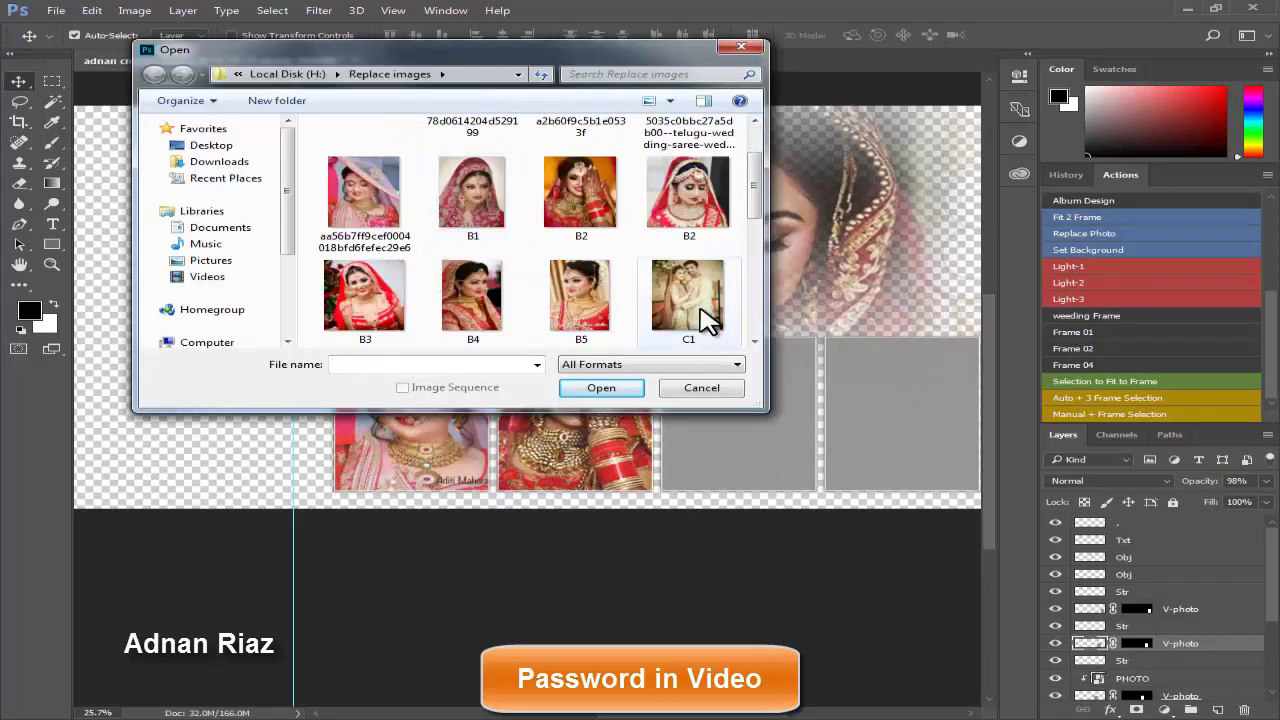
scroll(605, 305, "down", 1)
scroll(598, 305, "down", 1)
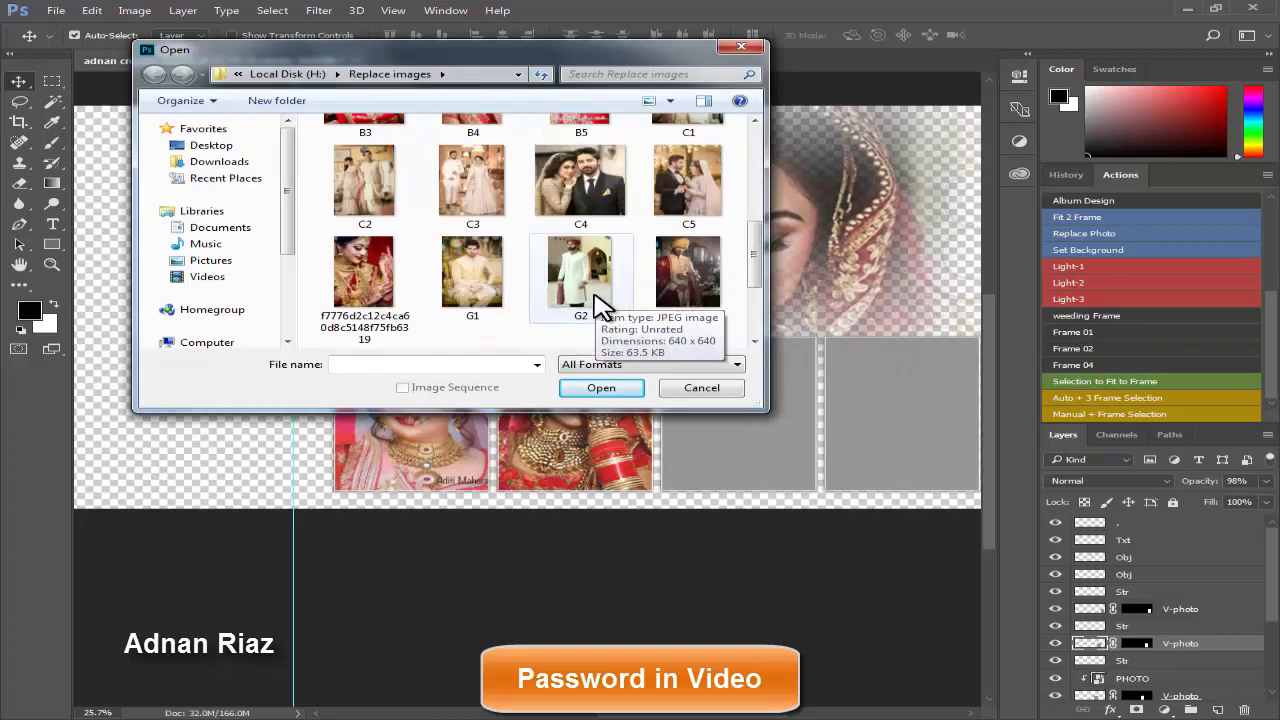
left_click(476, 281)
left_click(603, 402)
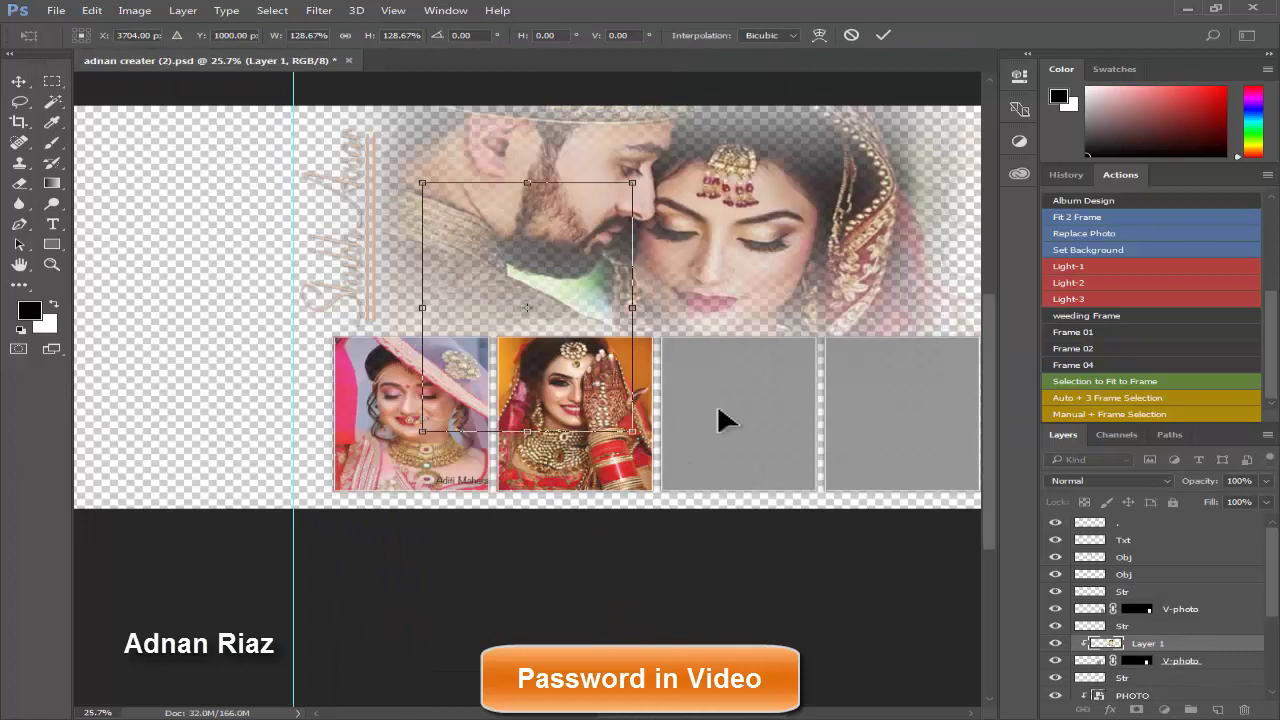
- Scale and nudge the cream-sherwani groom photo to fit the third frame, then commit
mouse_move(563, 346)
left_mouse_down()
mouse_move(749, 443)
mouse_move(591, 423)
left_mouse_up()
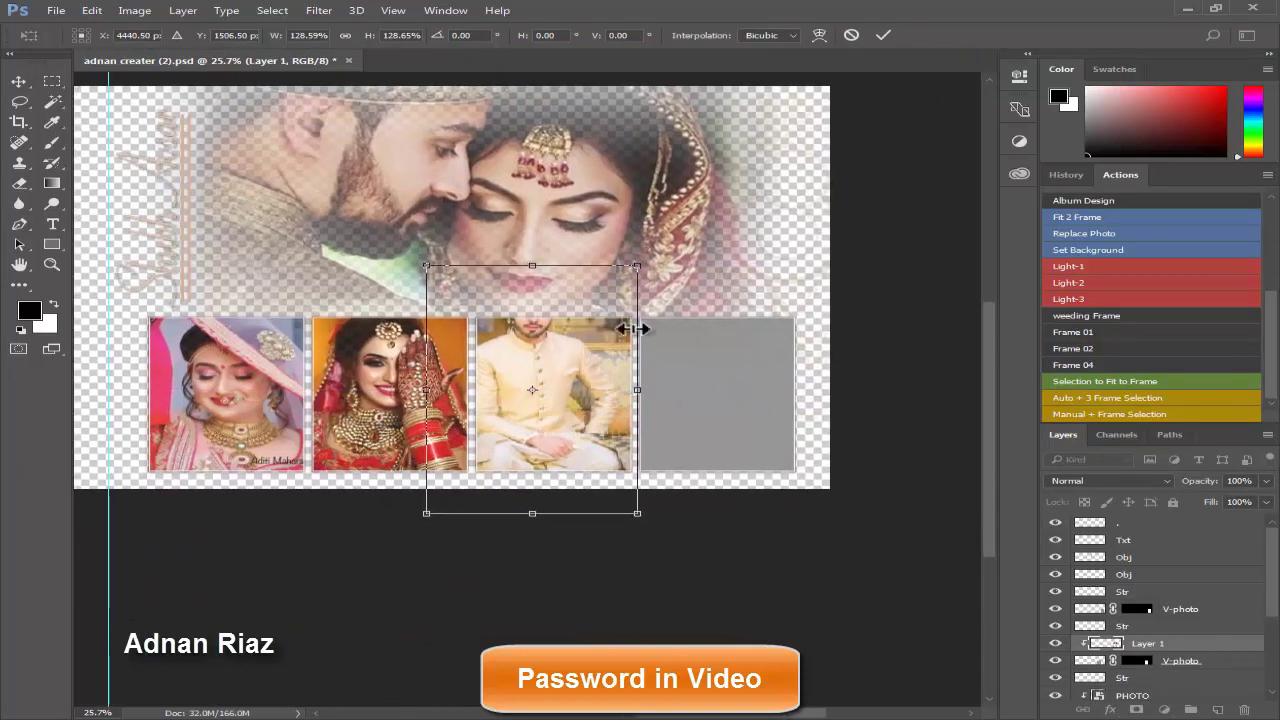
left_click_drag(632, 283, 553, 350)
mouse_move(551, 400)
left_mouse_down()
mouse_move(570, 357)
mouse_move(642, 295)
left_mouse_up()
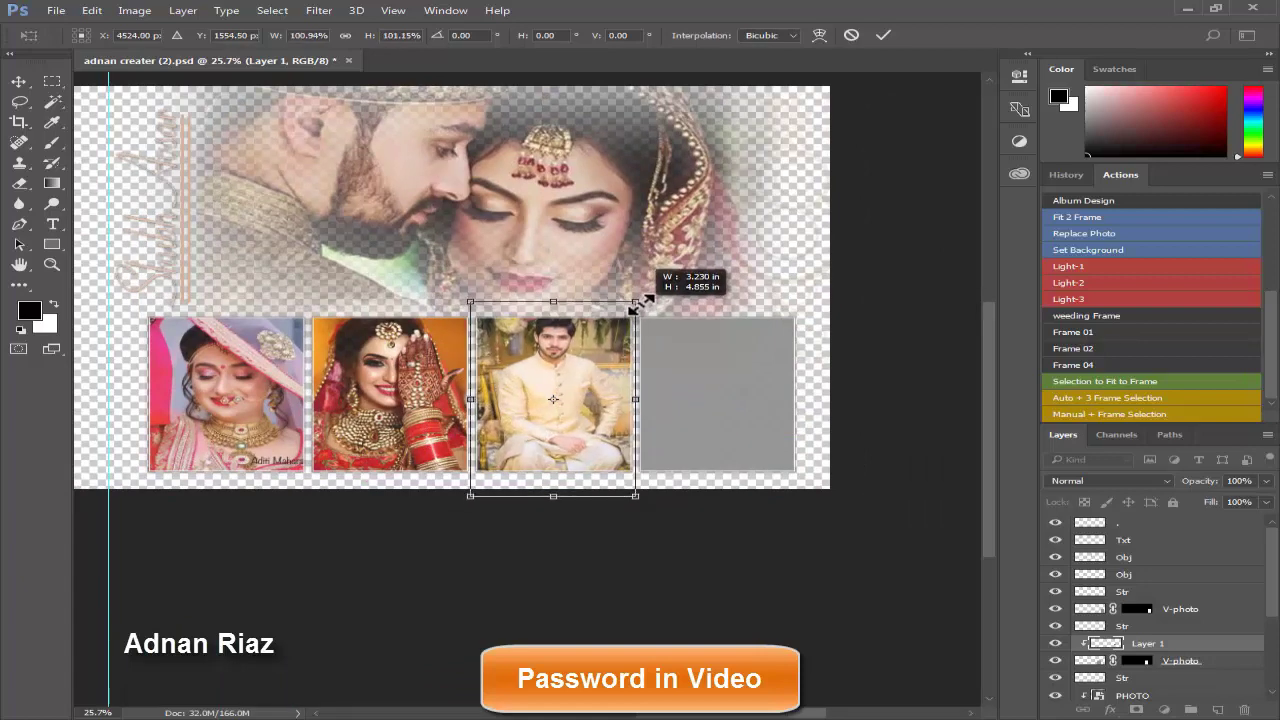
left_click_drag(604, 341, 591, 361)
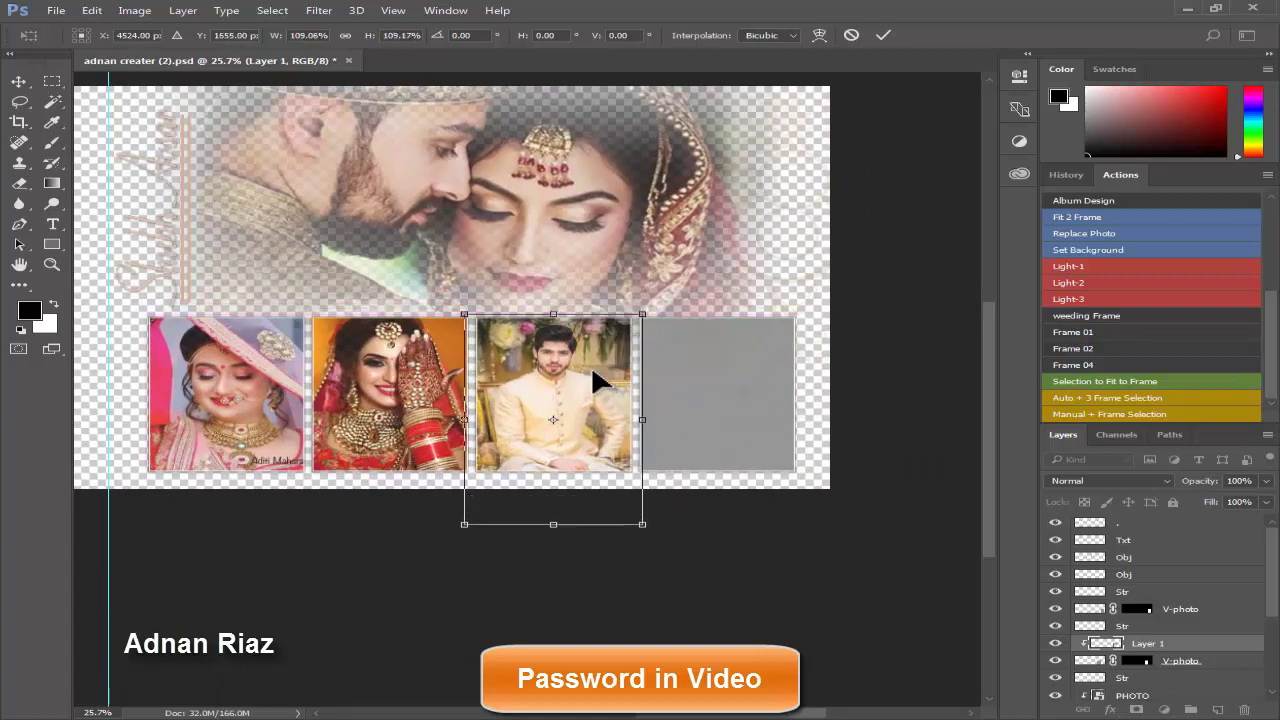
key("Return")
left_click(697, 413)
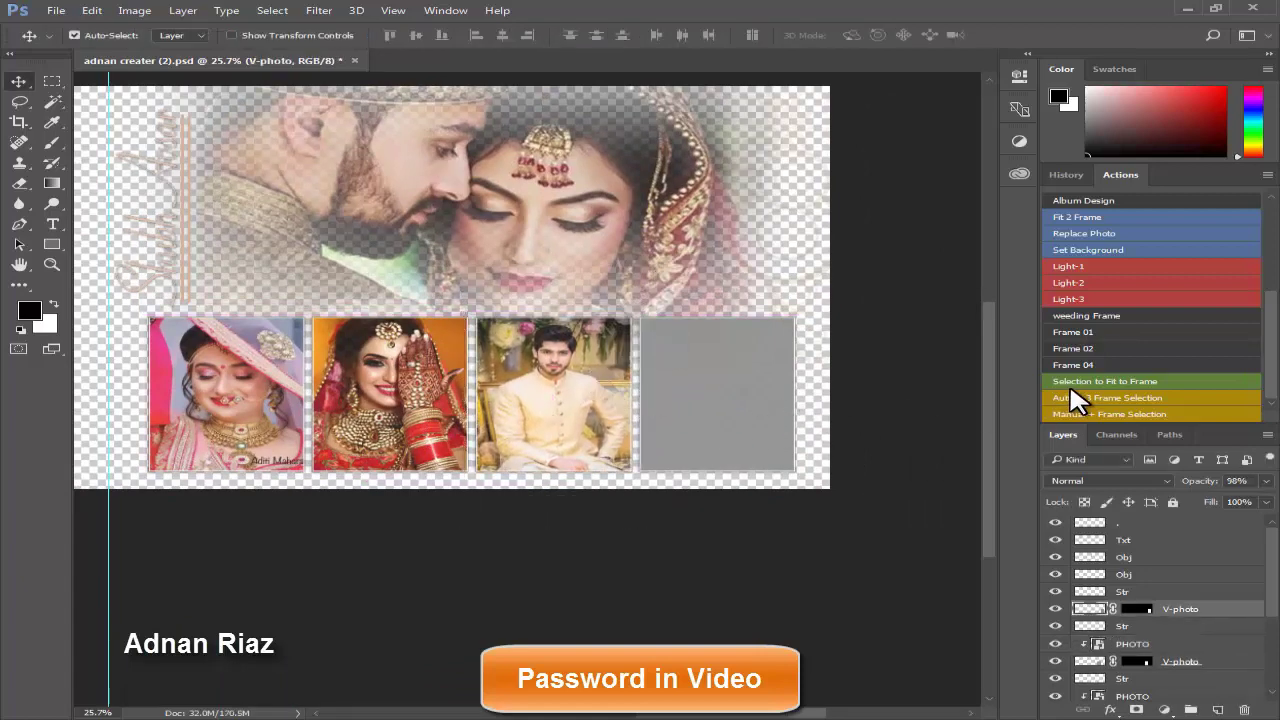
- Place the seated G4 groom photo and move it onto the fourth frame
left_click(1090, 232)
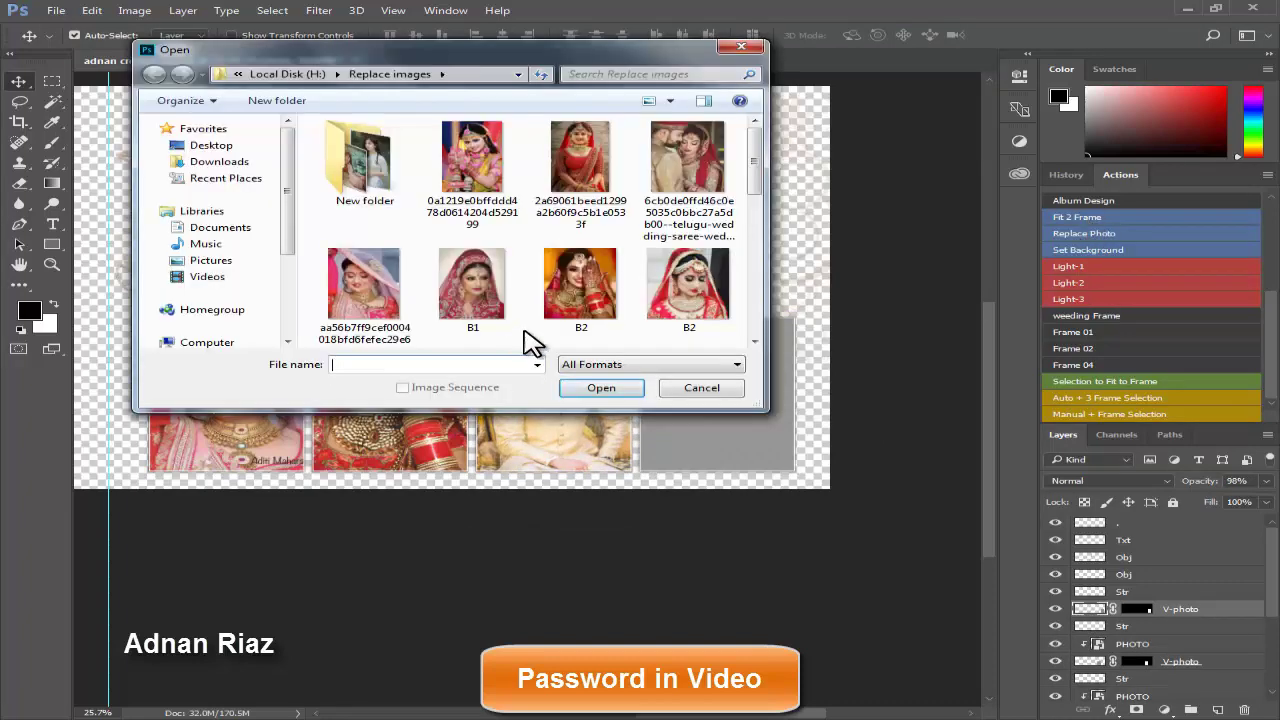
left_click(545, 298)
scroll(543, 298, "down", 3)
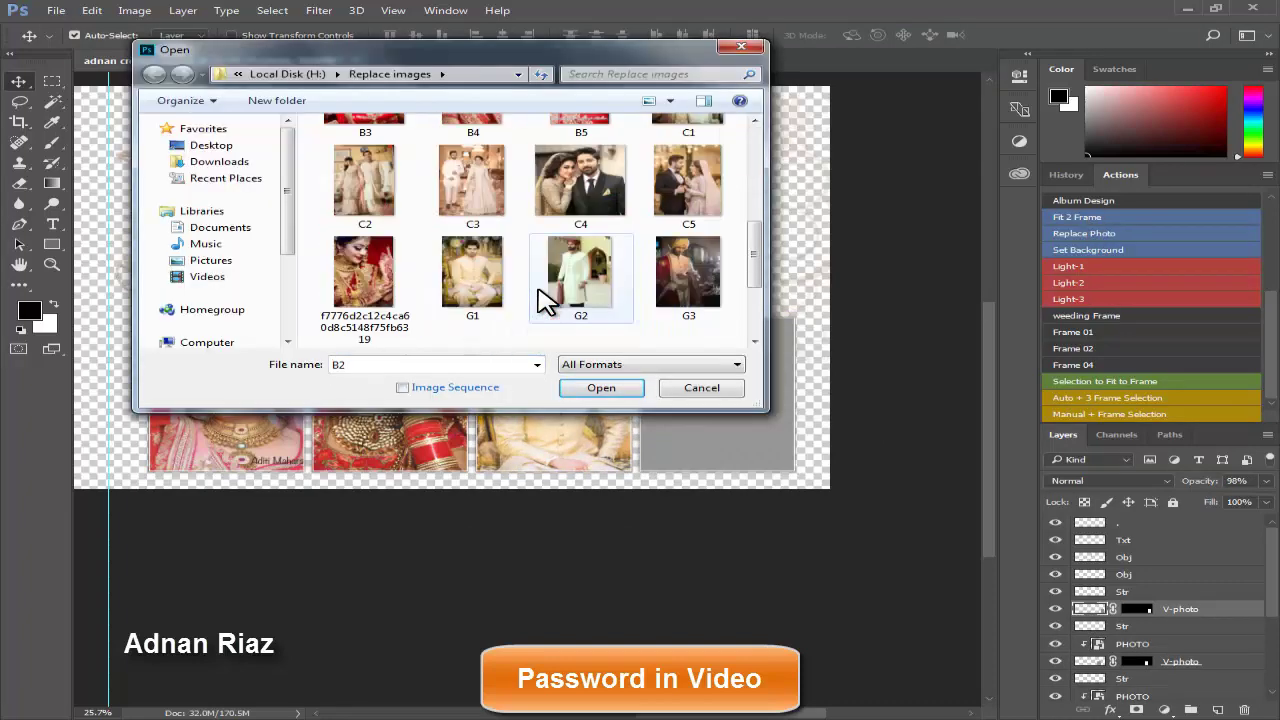
scroll(545, 298, "down", 1)
left_click(385, 297)
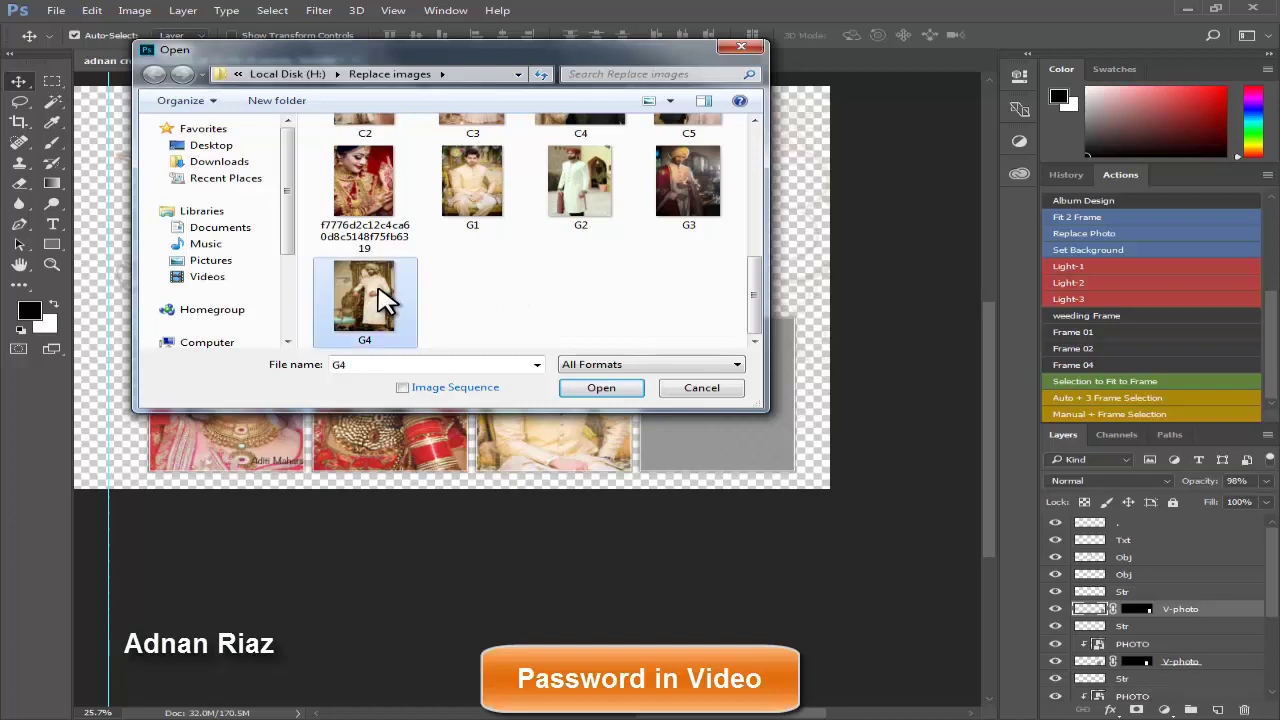
left_click(601, 391)
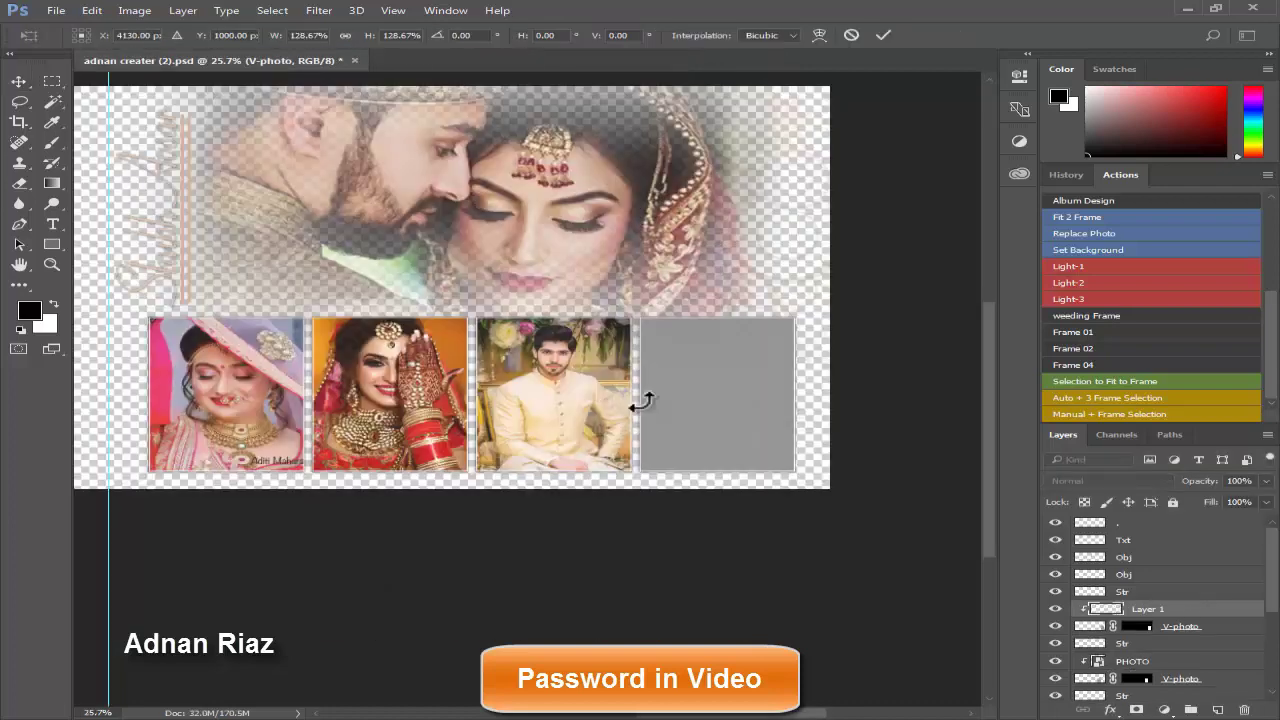
left_click_drag(495, 350, 729, 473)
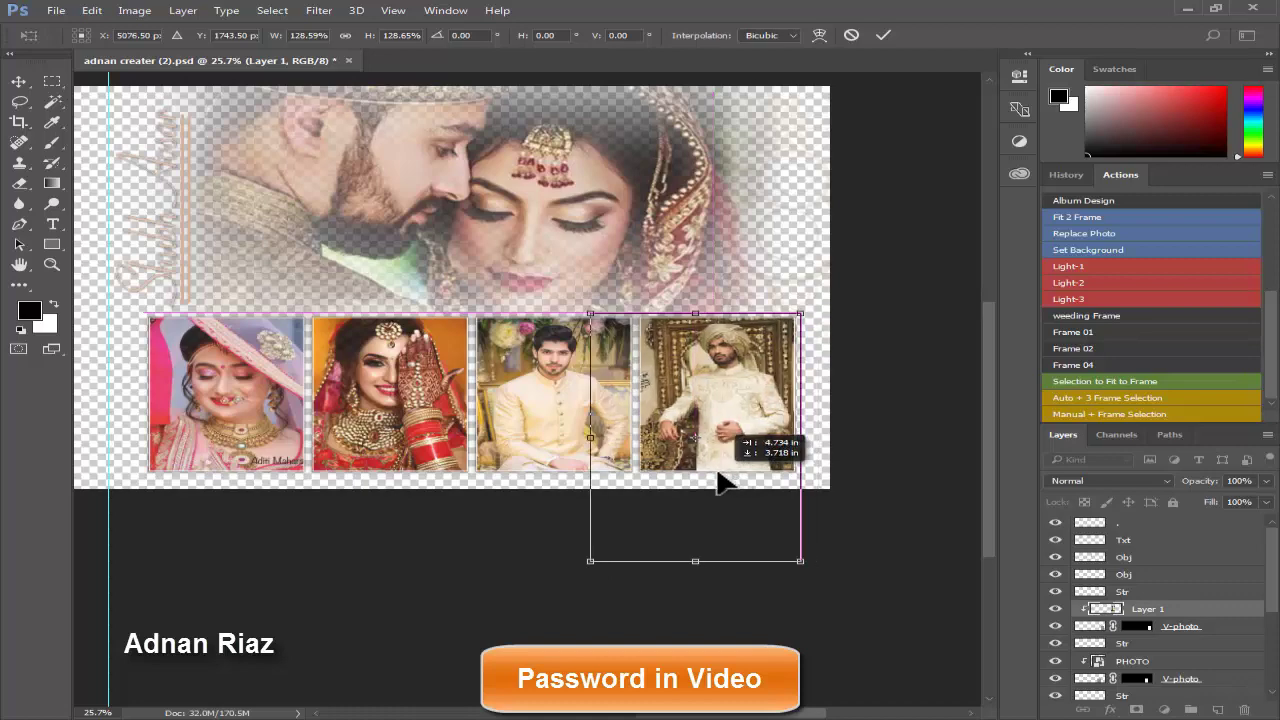
key("Return")
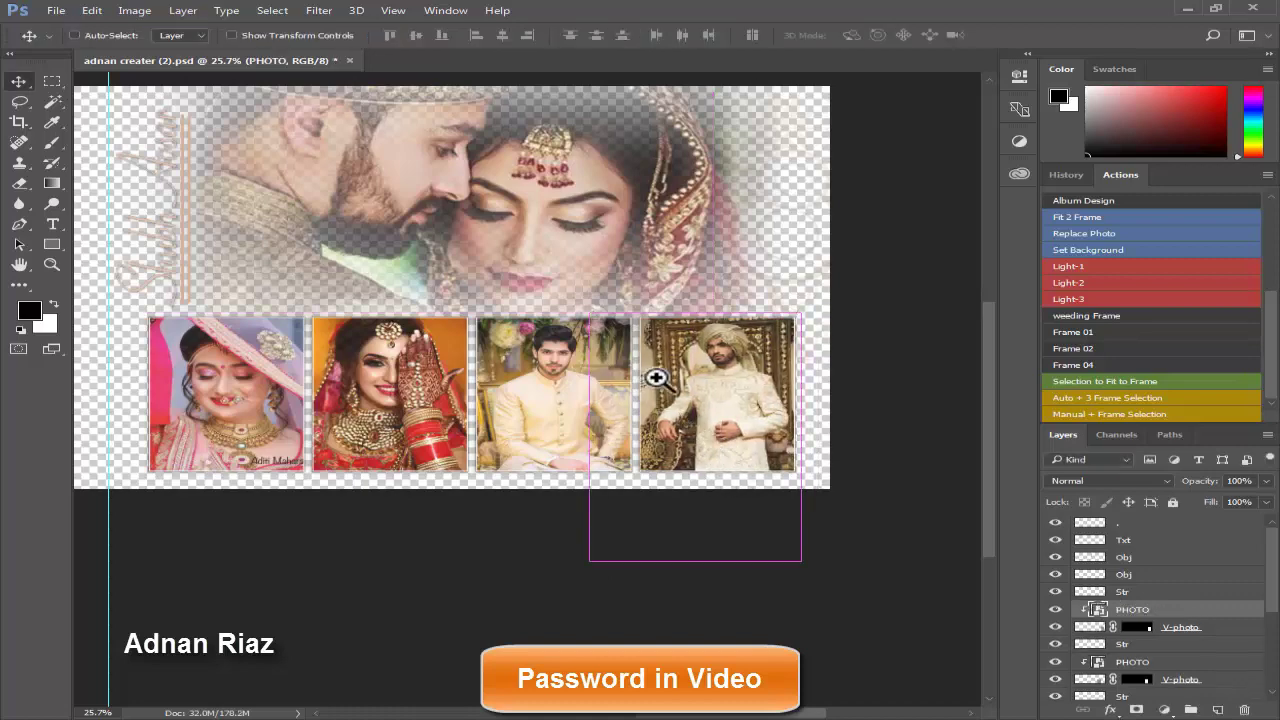
scroll(665, 383, "down", 3)
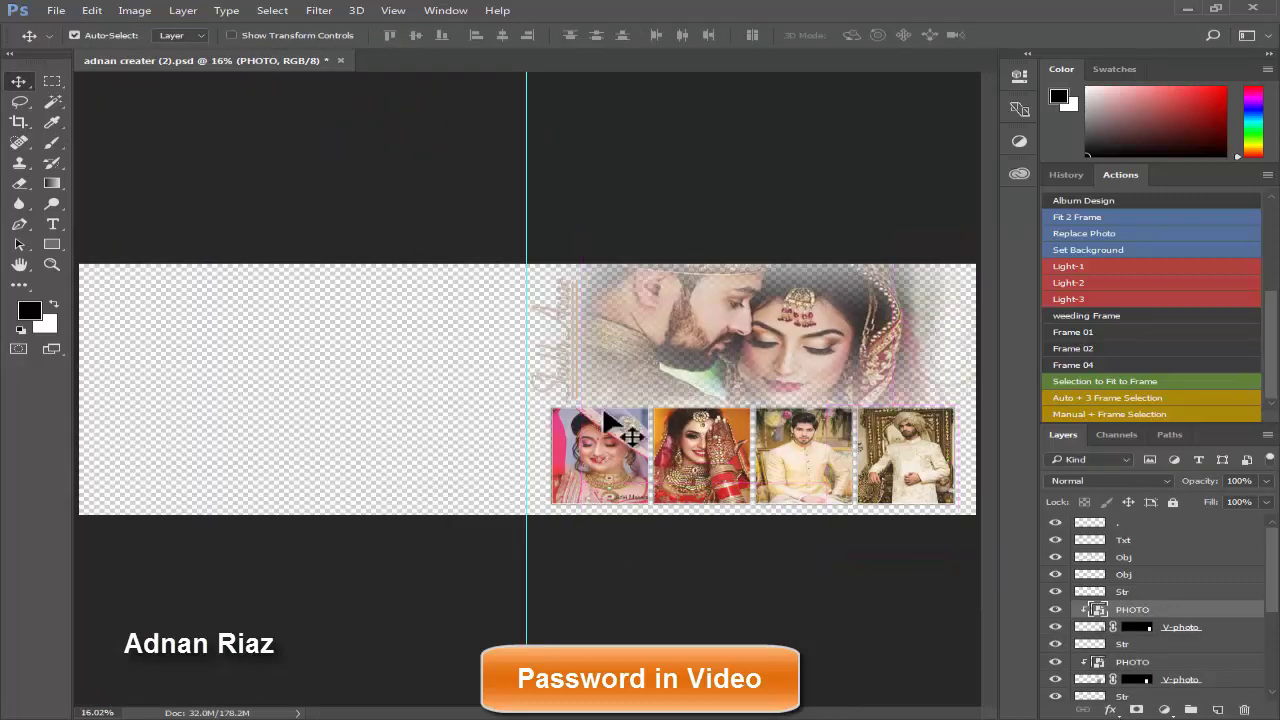
- Select the Background layer and run the Set Background action
left_click(422, 412)
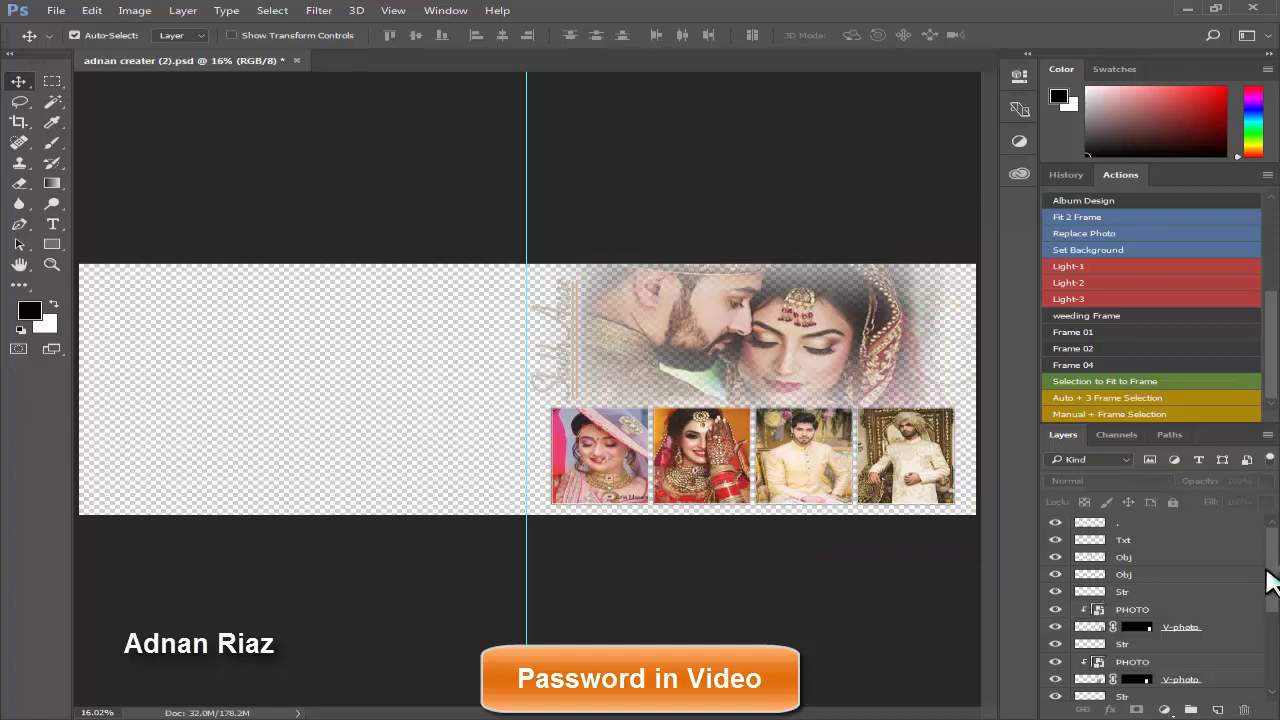
left_click_drag(1270, 582, 1276, 648)
left_click(1143, 691)
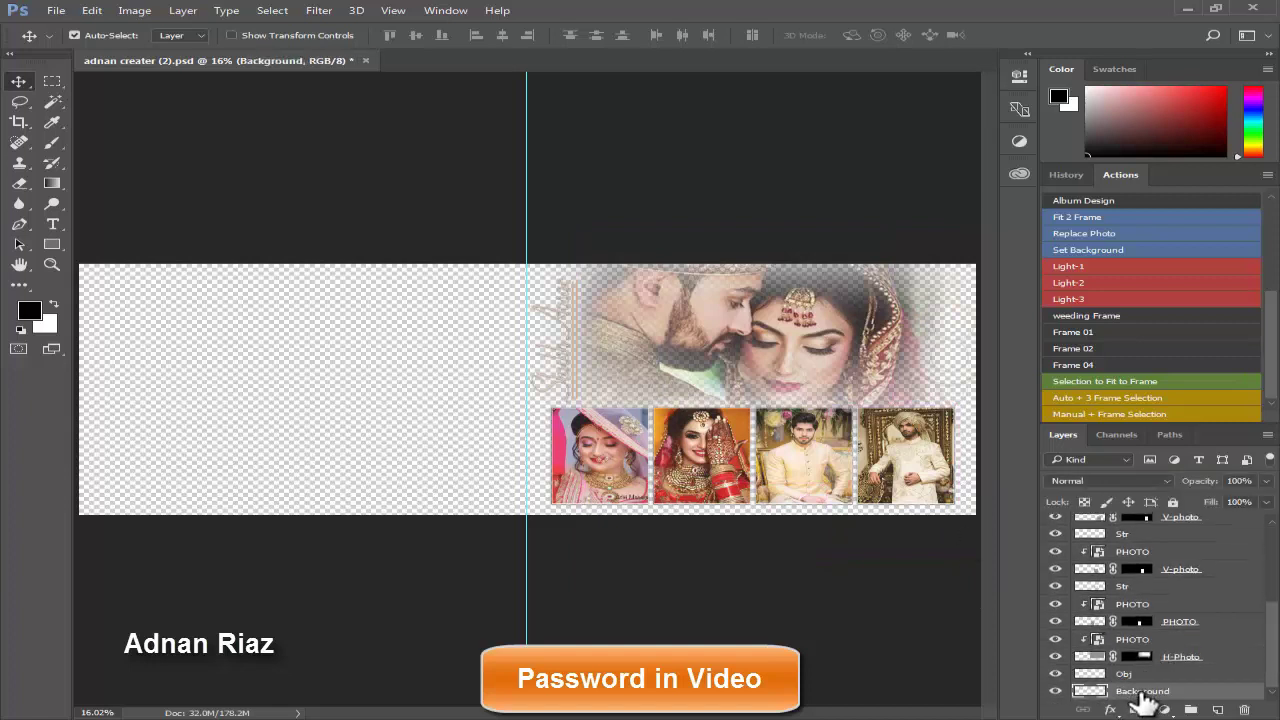
left_click(1088, 232)
- Navigate the Open dialog to the My Adobe data folder on Local Disk (H:)
left_click_drag(291, 229, 300, 328)
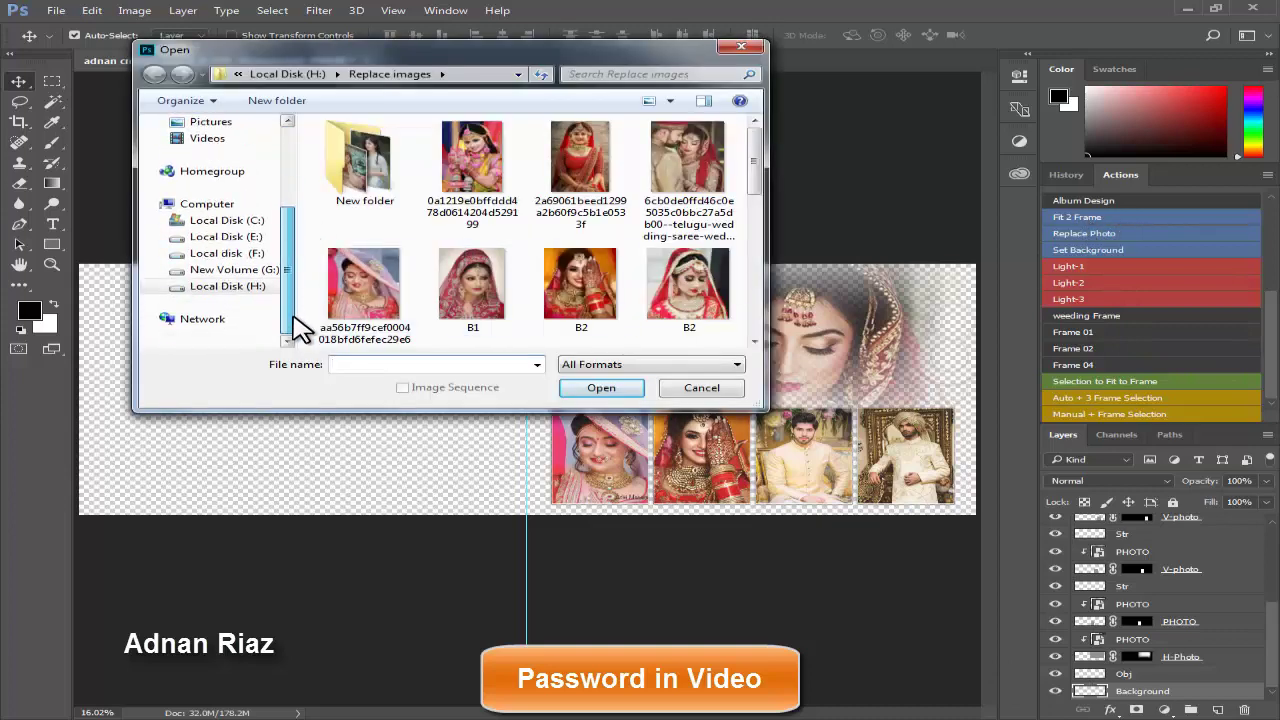
left_click(268, 287)
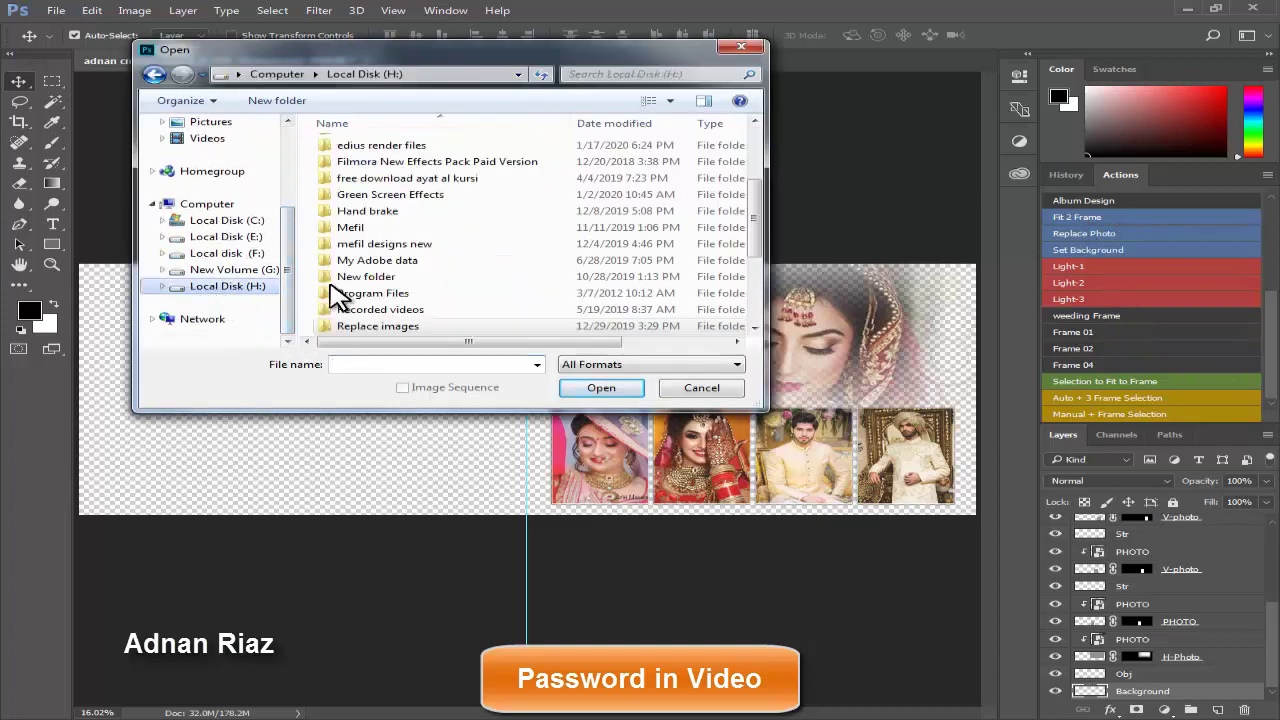
left_click(411, 274)
key("m")
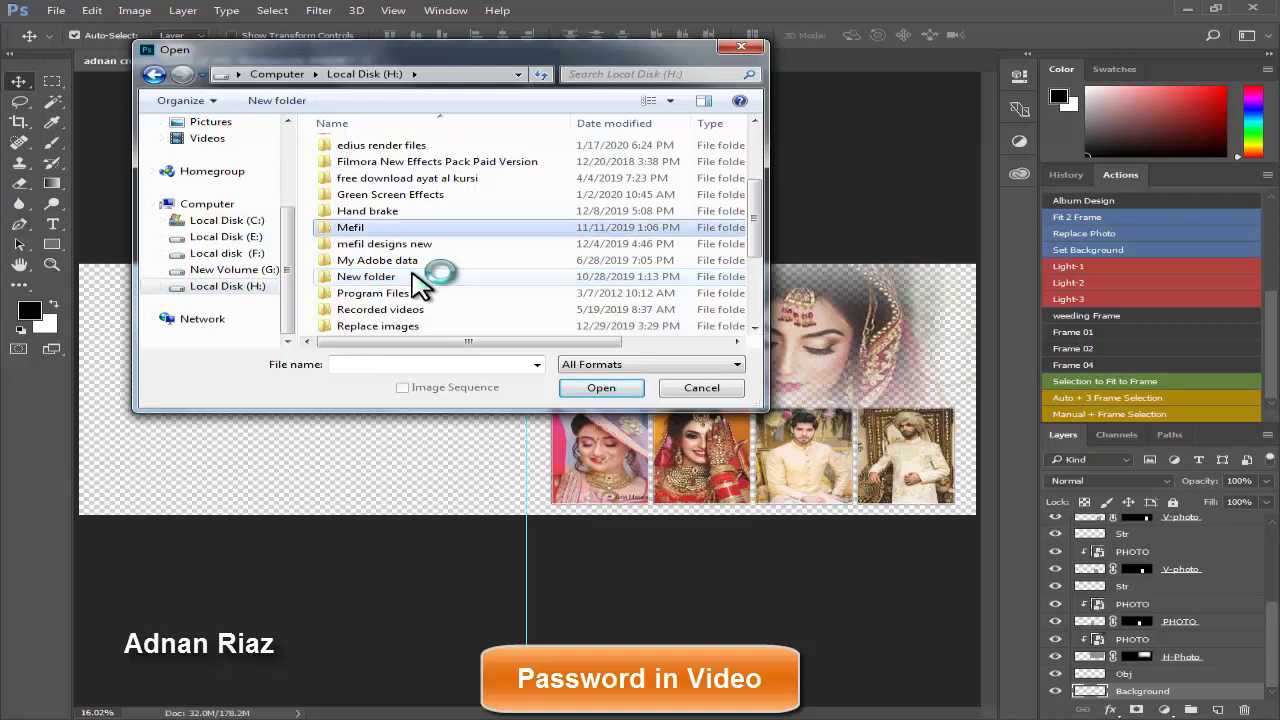
key("y")
key("Return")
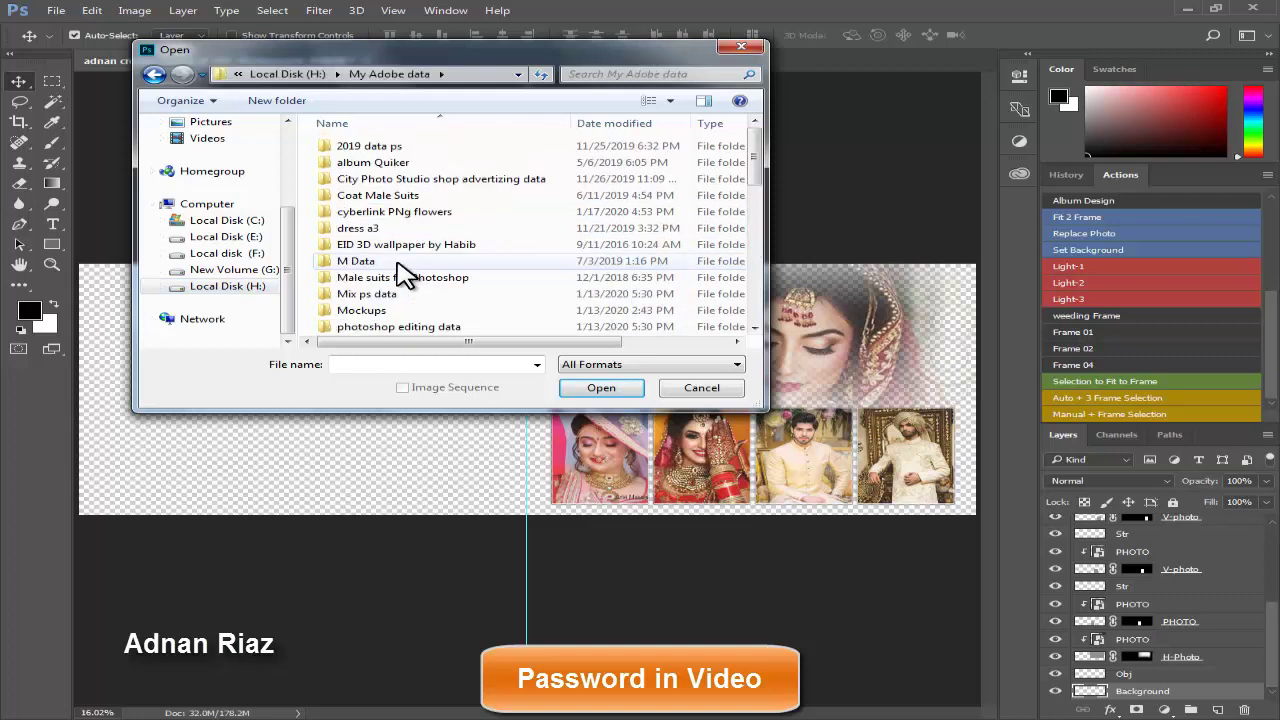
- Search for the Background folder, open it and choose background 01 (9)
left_click(605, 73)
type("back")
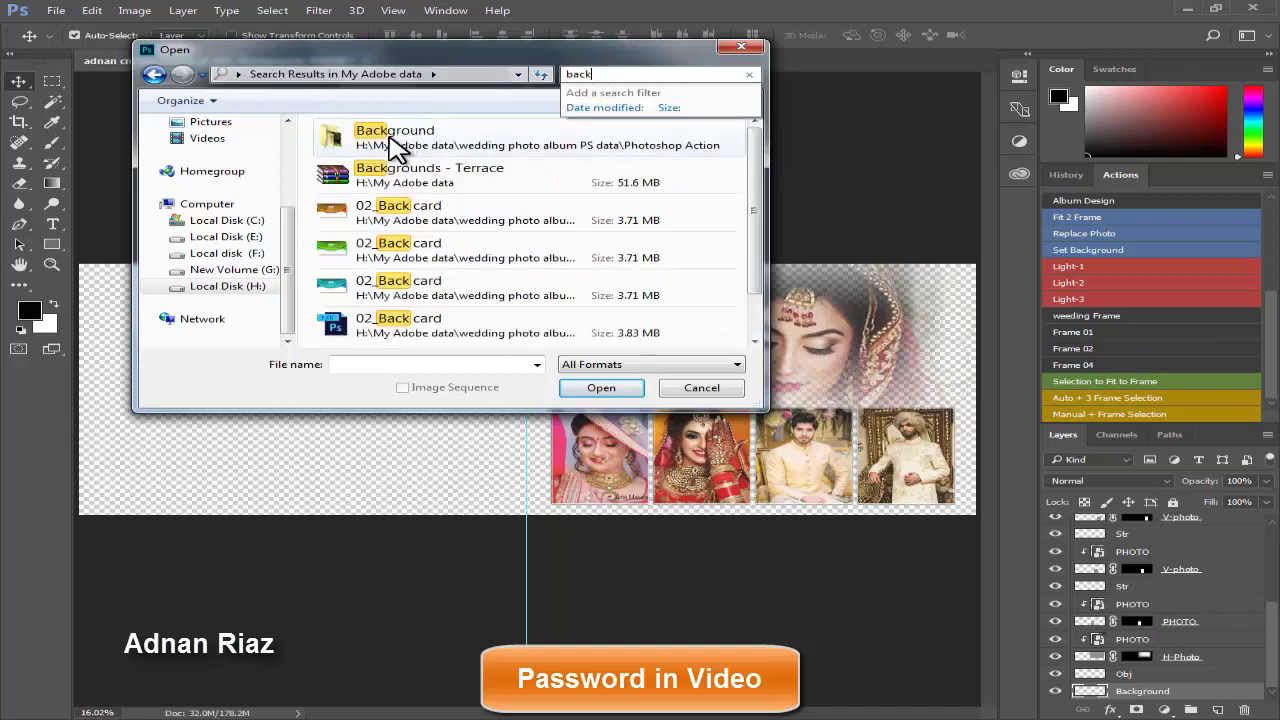
right_click(384, 167)
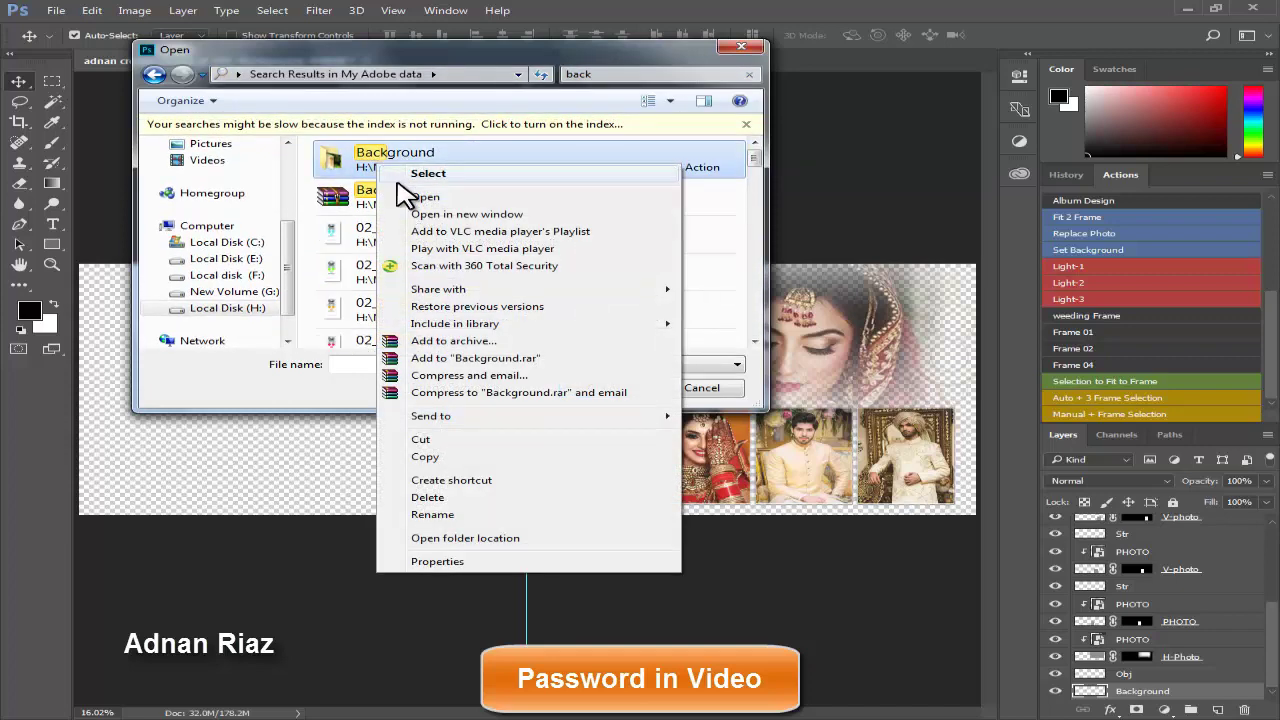
left_click(420, 197)
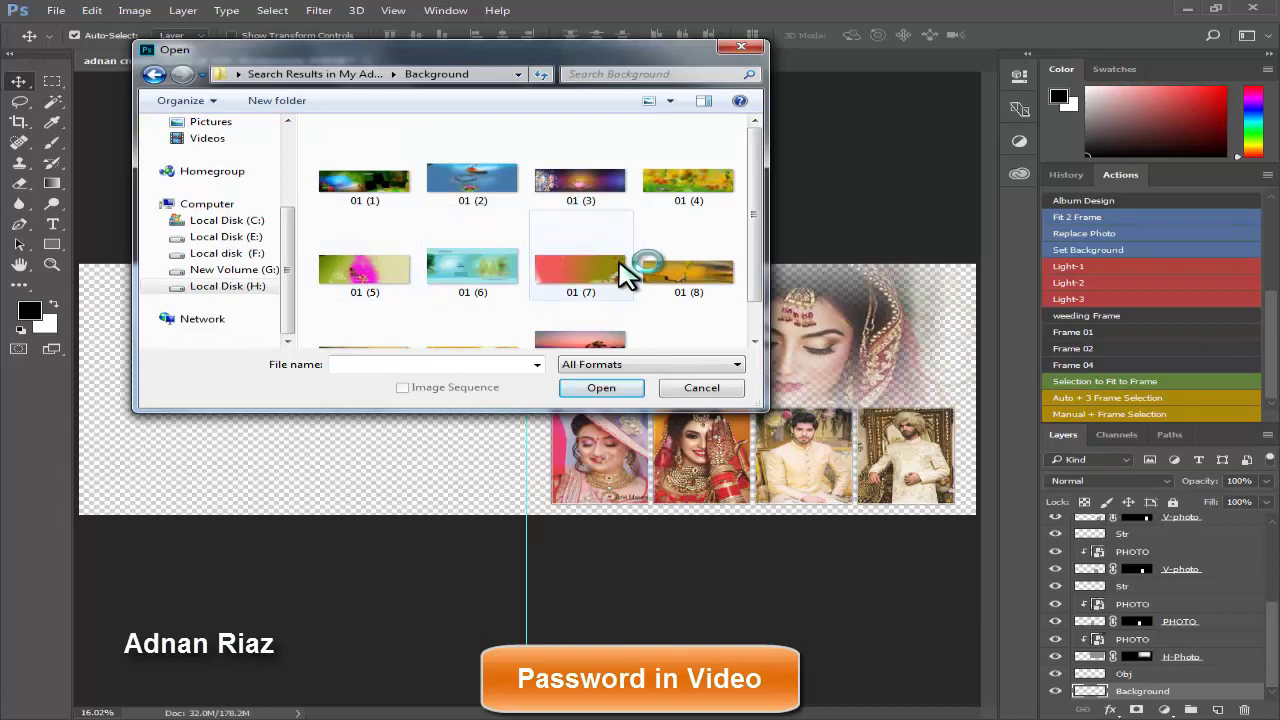
left_click(695, 278)
left_click(590, 282)
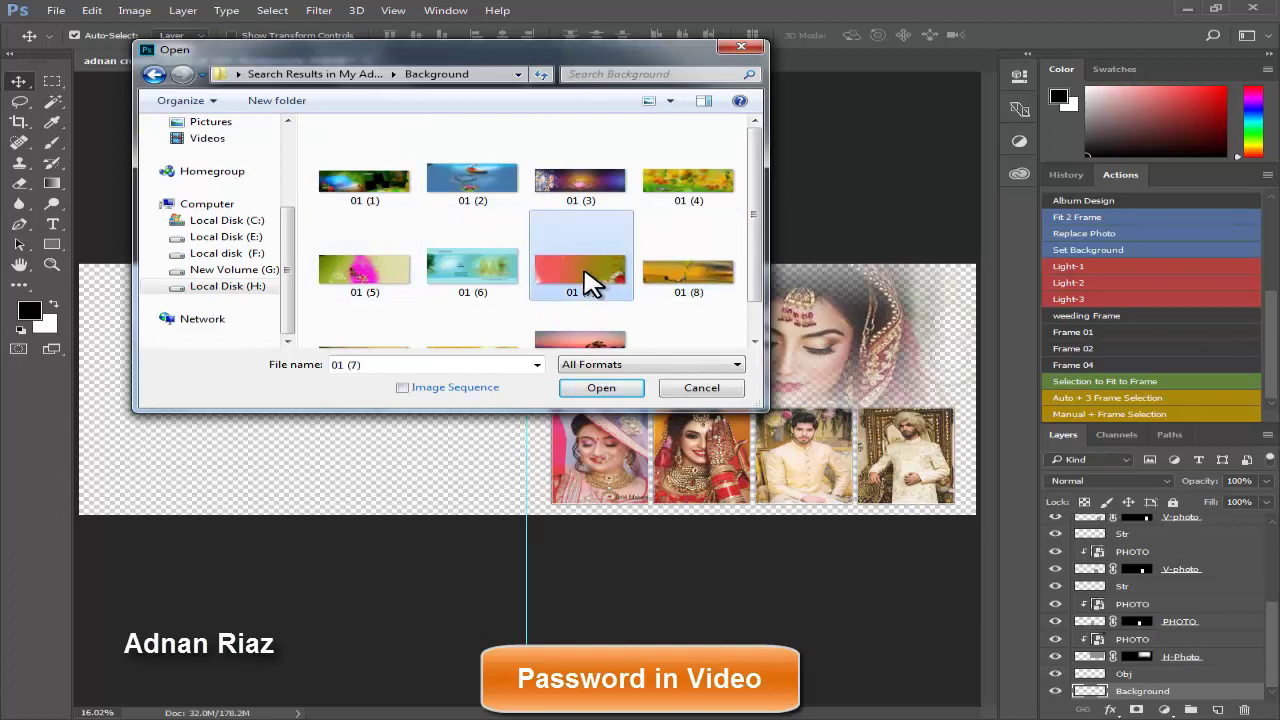
scroll(586, 285, "down", 1)
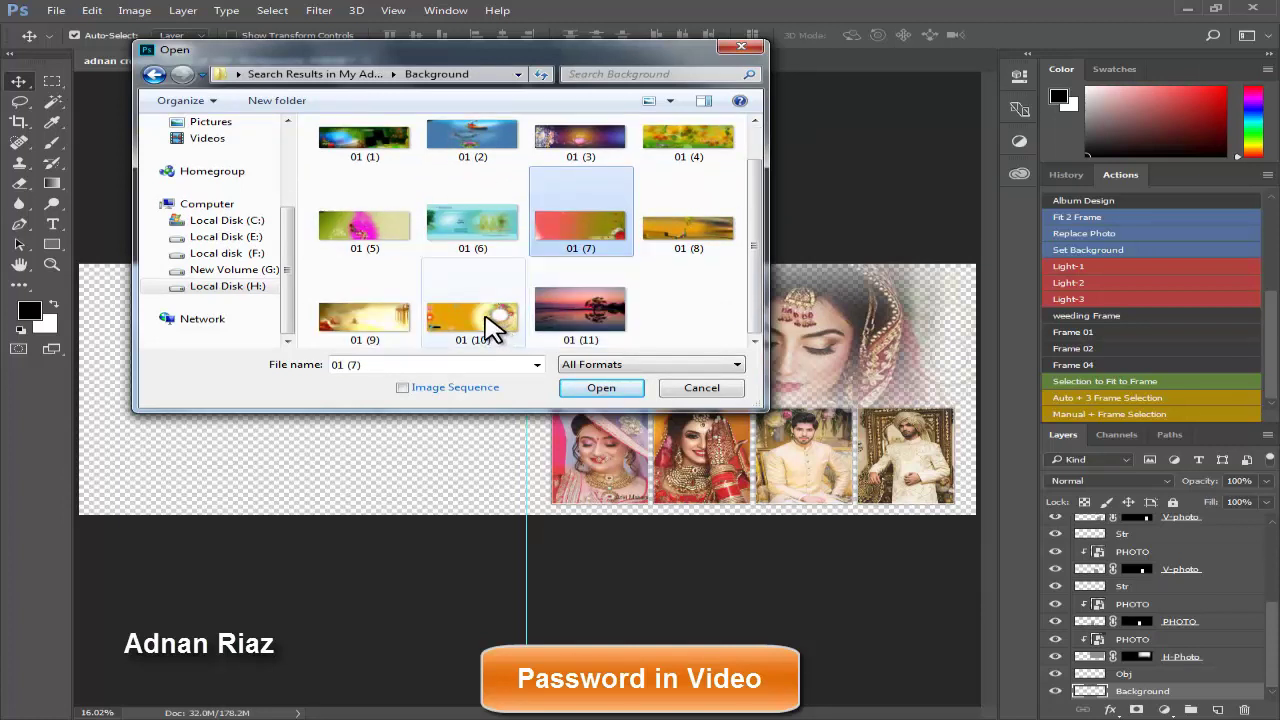
left_click(371, 325)
- Open background 01 (9), dismiss the clipping mask alert, and enlarge it over the whole spread
left_click(588, 388)
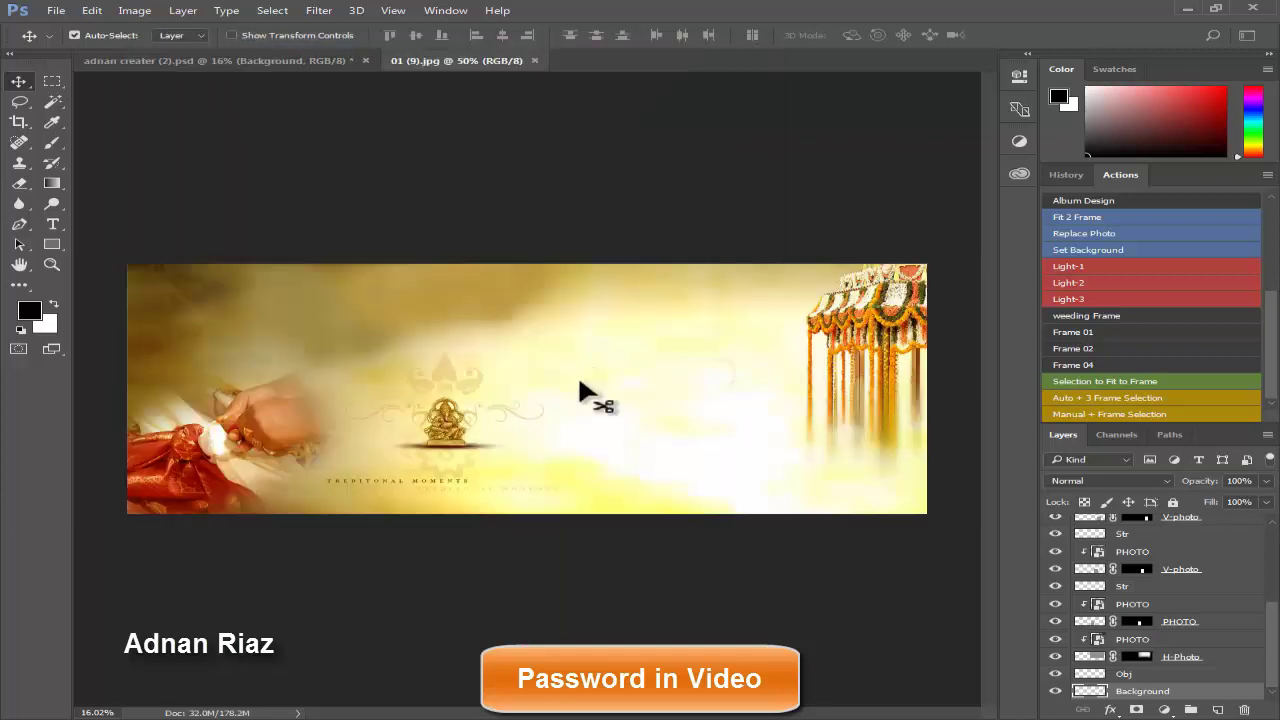
left_click(582, 275)
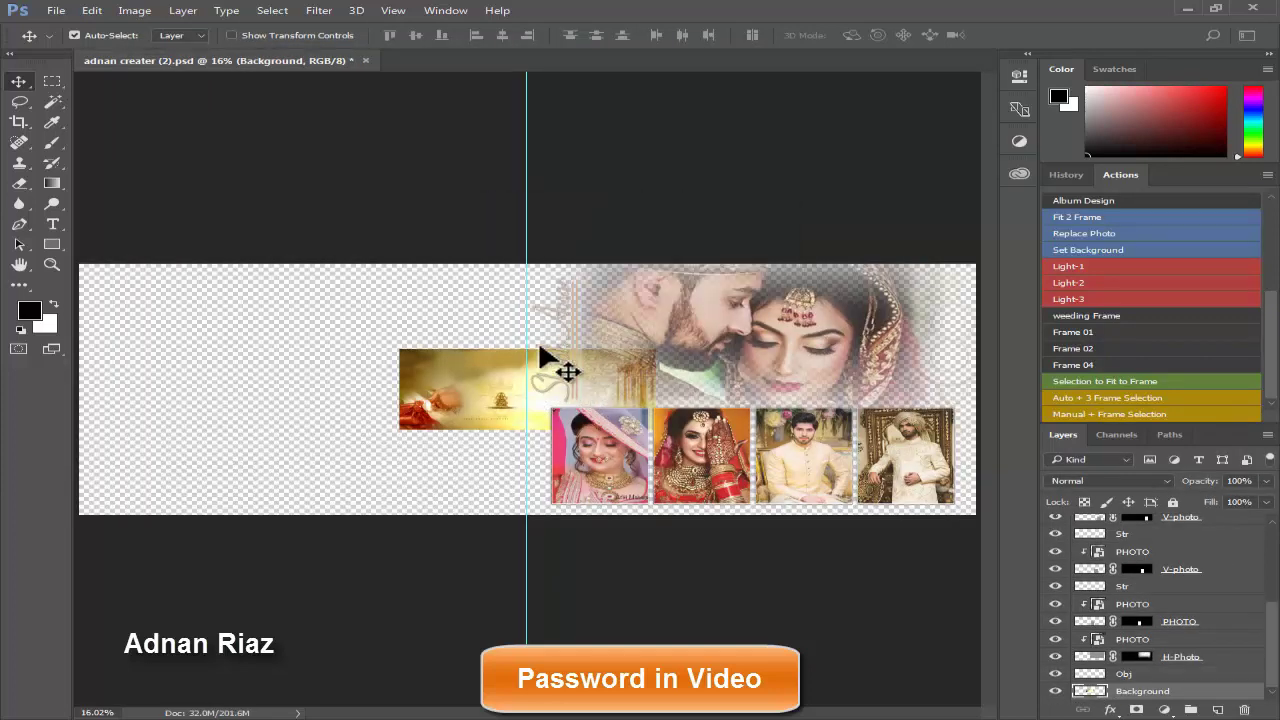
scroll(459, 364, "down", 3)
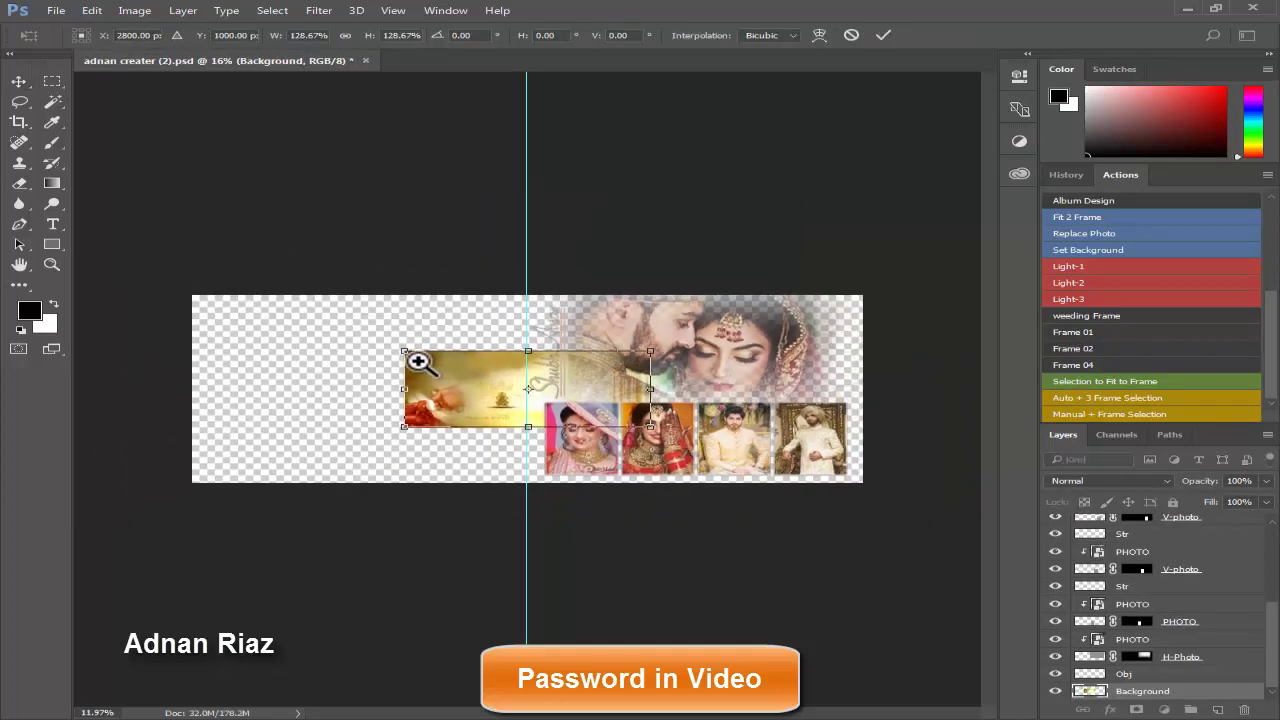
left_click_drag(640, 355, 845, 311)
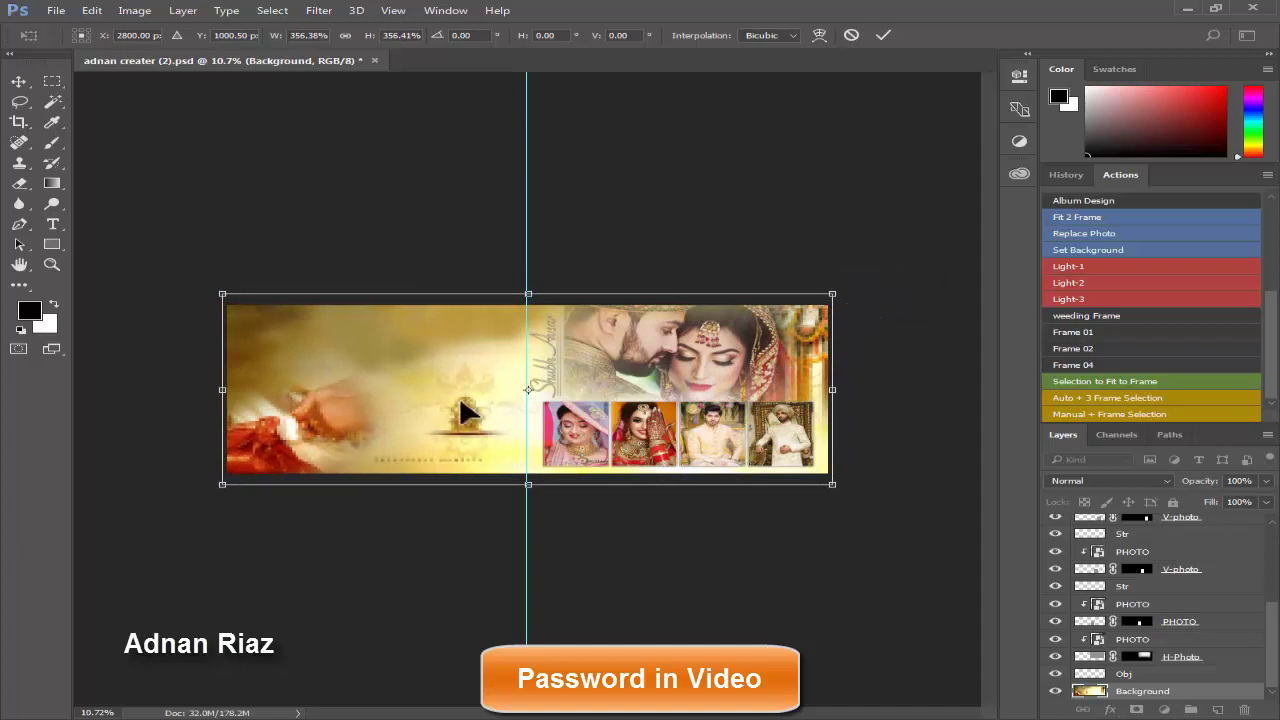
key("Return")
mouse_move(544, 419)
left_mouse_down()
mouse_move(583, 423)
mouse_move(532, 410)
left_mouse_up()
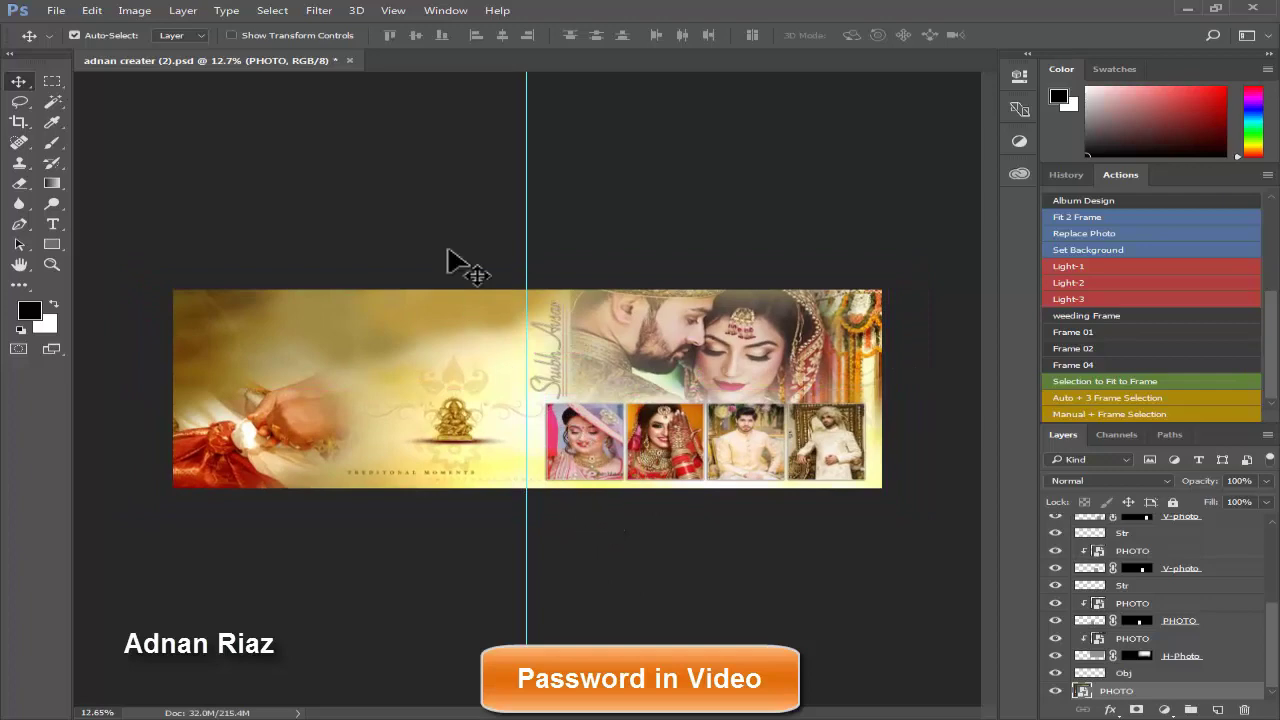
- Close the finished spread, answering the save prompt, and minimize Photoshop
left_click(348, 58)
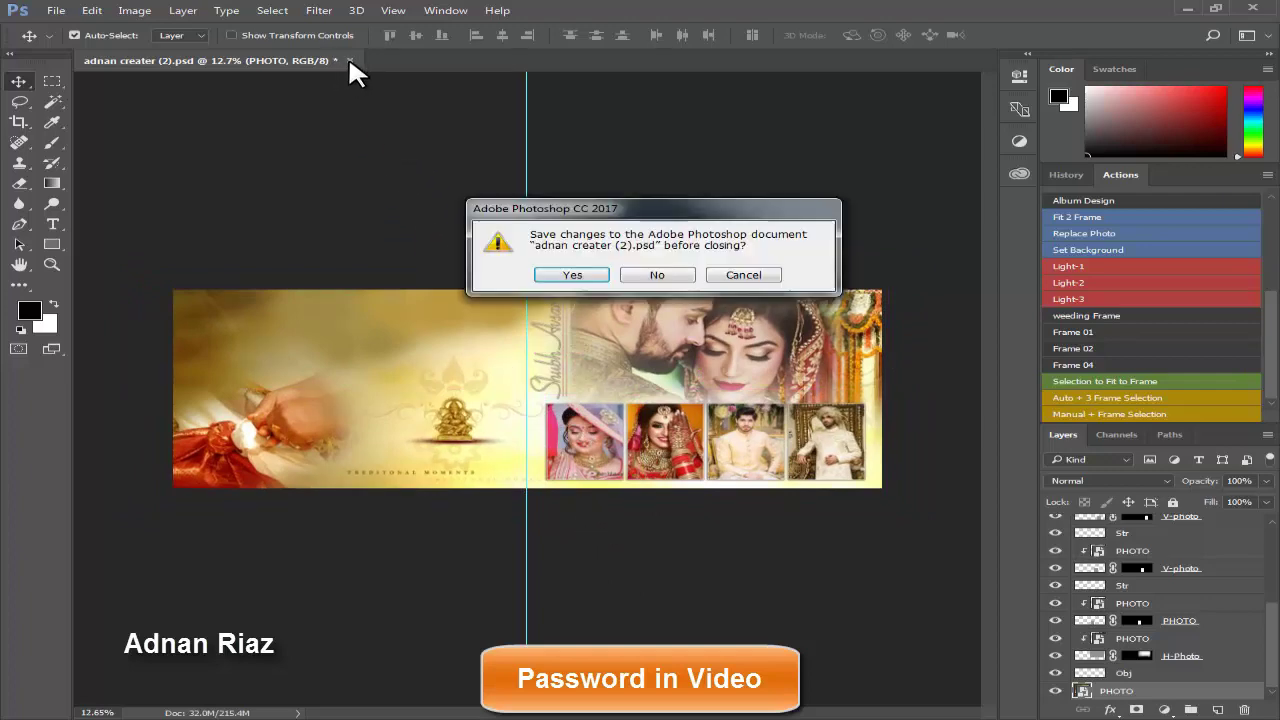
left_click(650, 275)
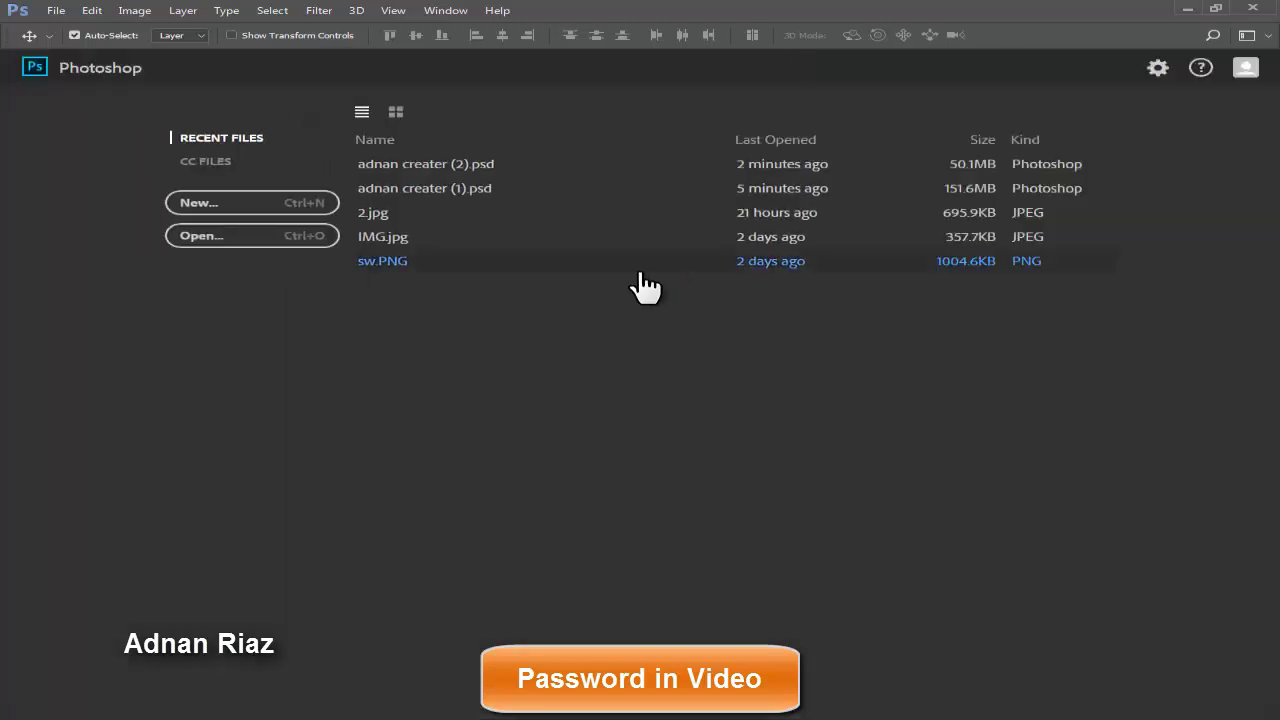
left_click(1189, 8)
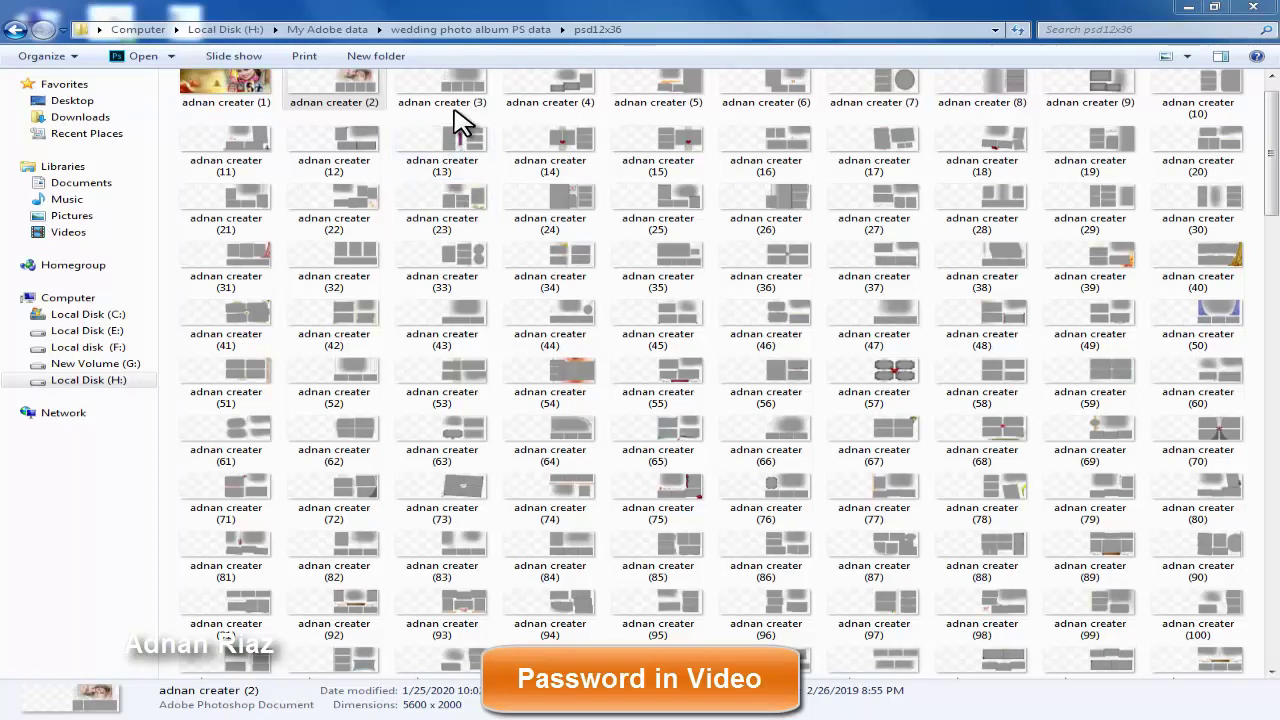
- Open adnan creater (11).psd from the psd12x36 folder in Photoshop
mouse_move(450, 90)
left_mouse_down()
mouse_move(565, 318)
mouse_move(775, 168)
left_mouse_up()
left_click(694, 284)
scroll(694, 286, "up", 1)
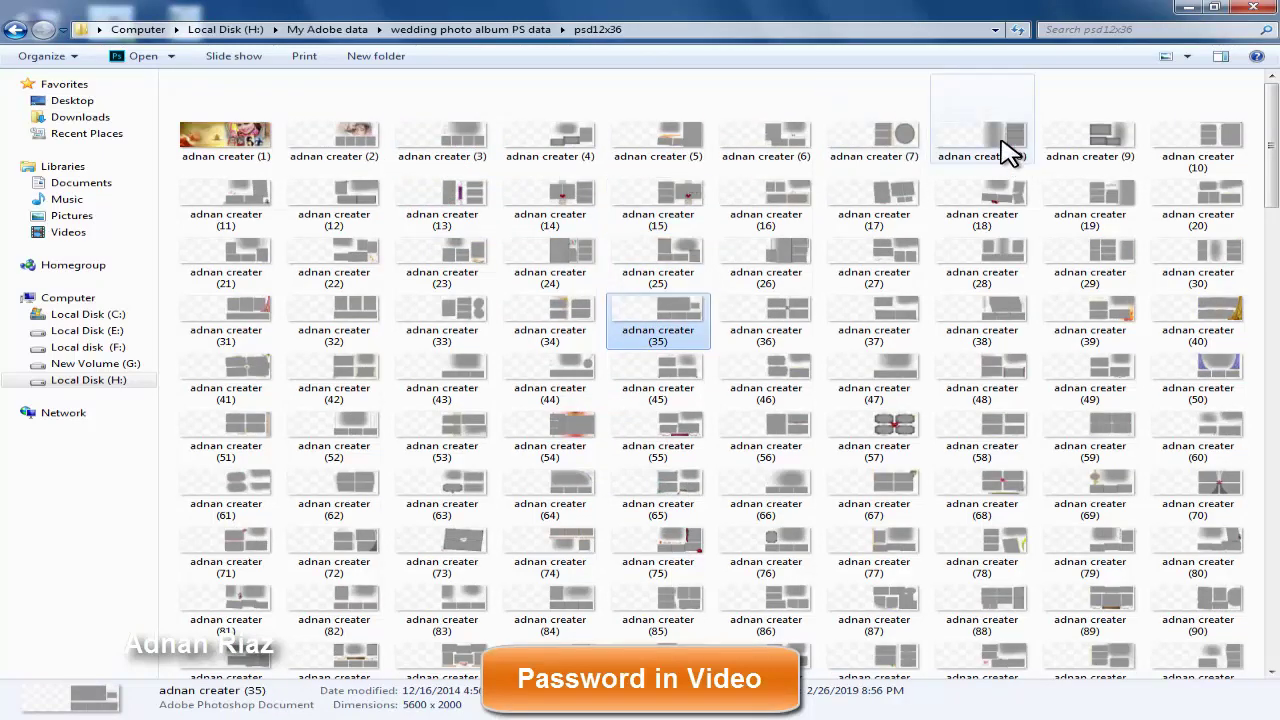
double_click(226, 200)
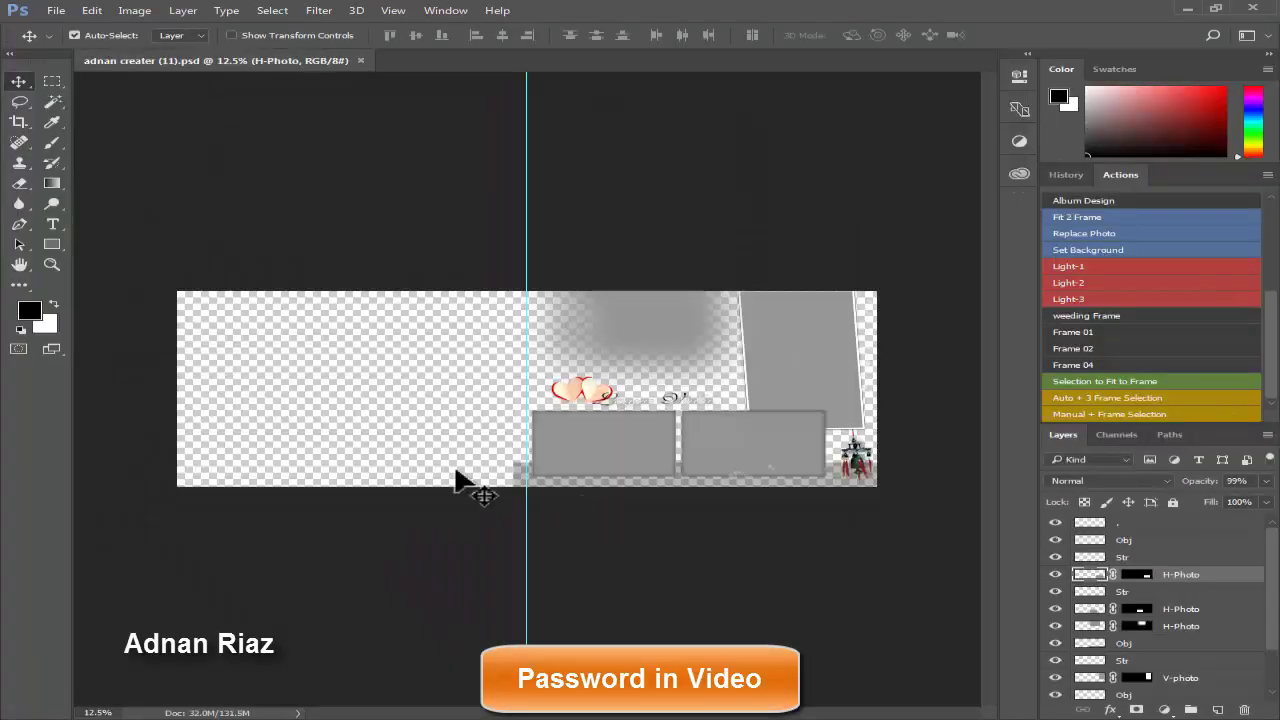
- Place background image 01 (3) and stretch it across the full spread width
left_click(425, 448)
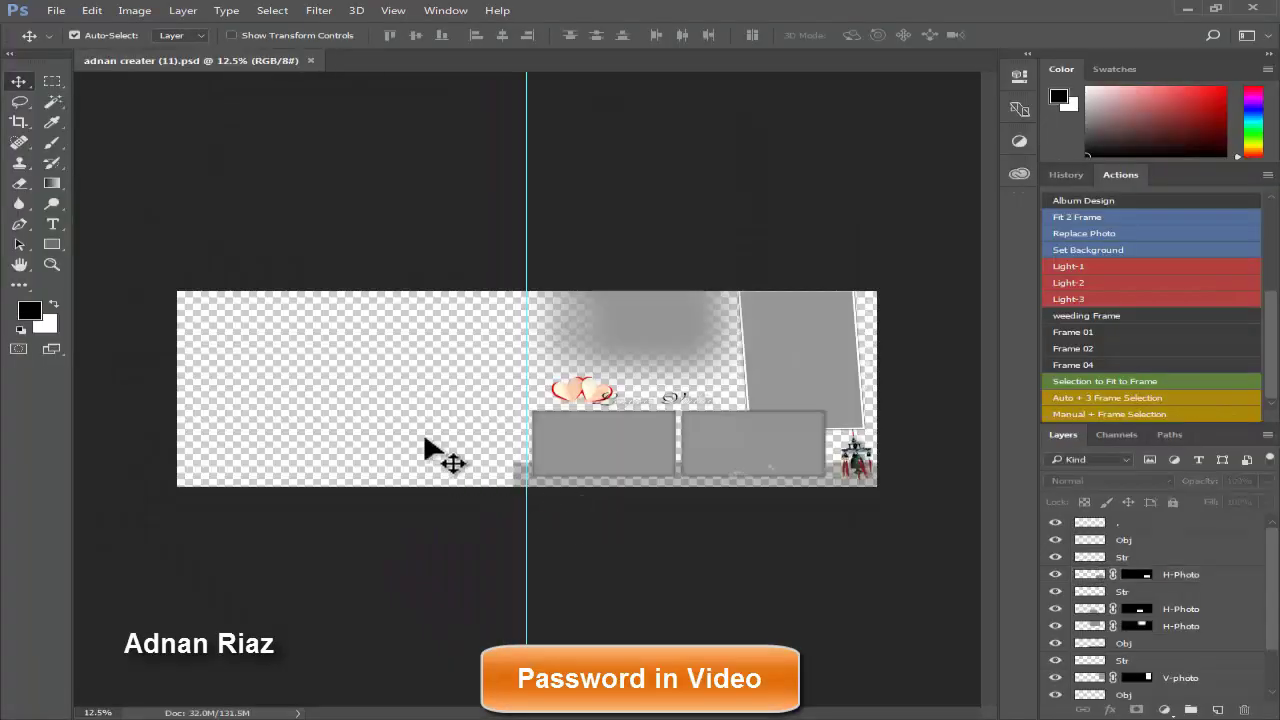
left_click(1103, 214)
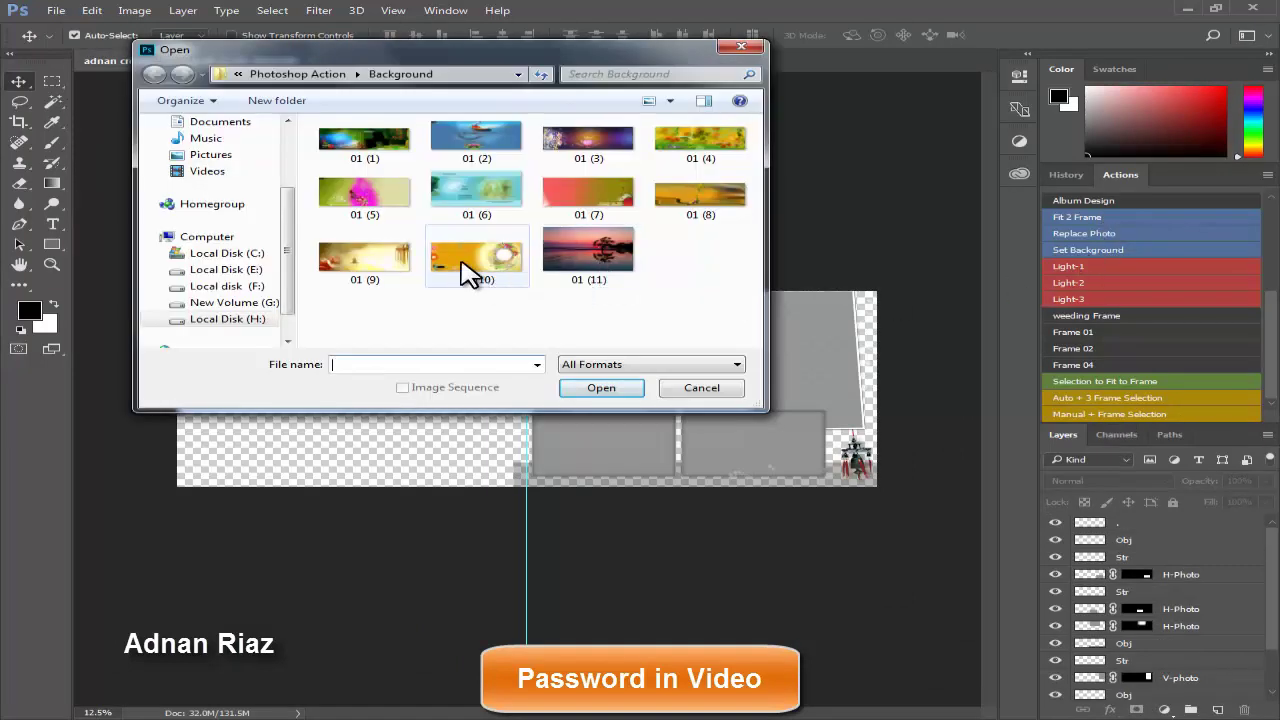
left_click(487, 202)
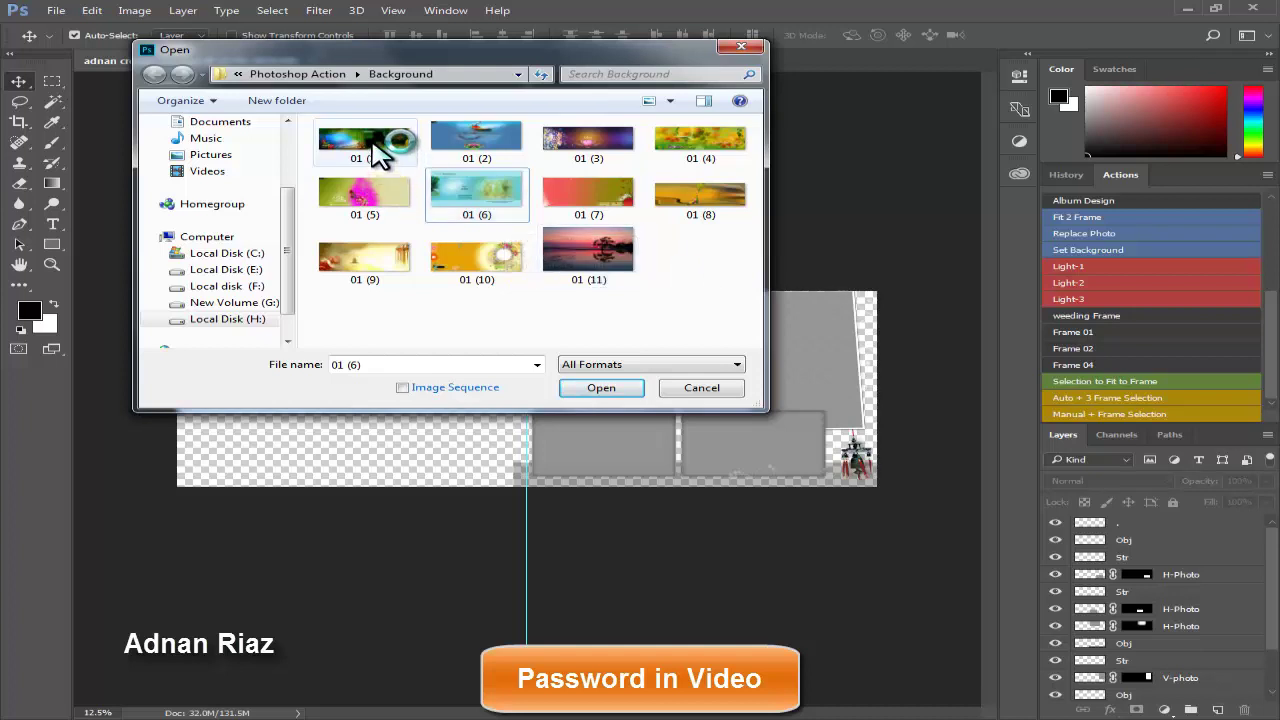
left_click(597, 150)
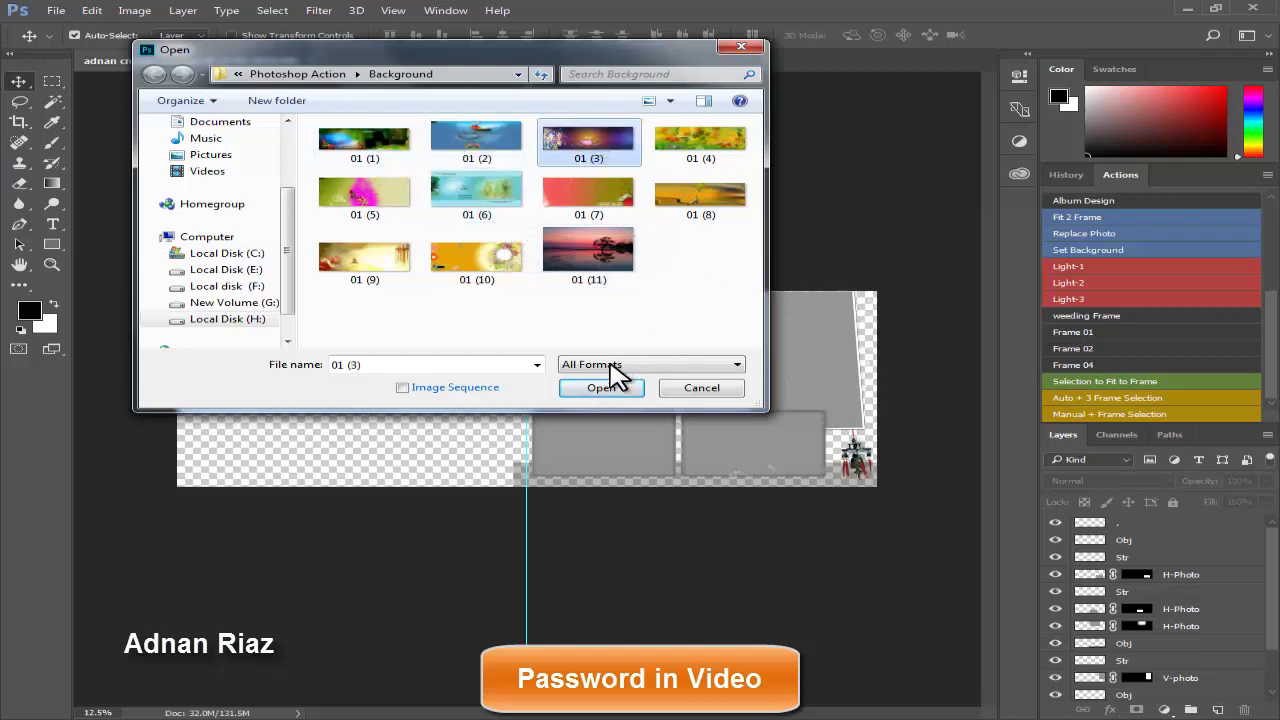
left_click(595, 393)
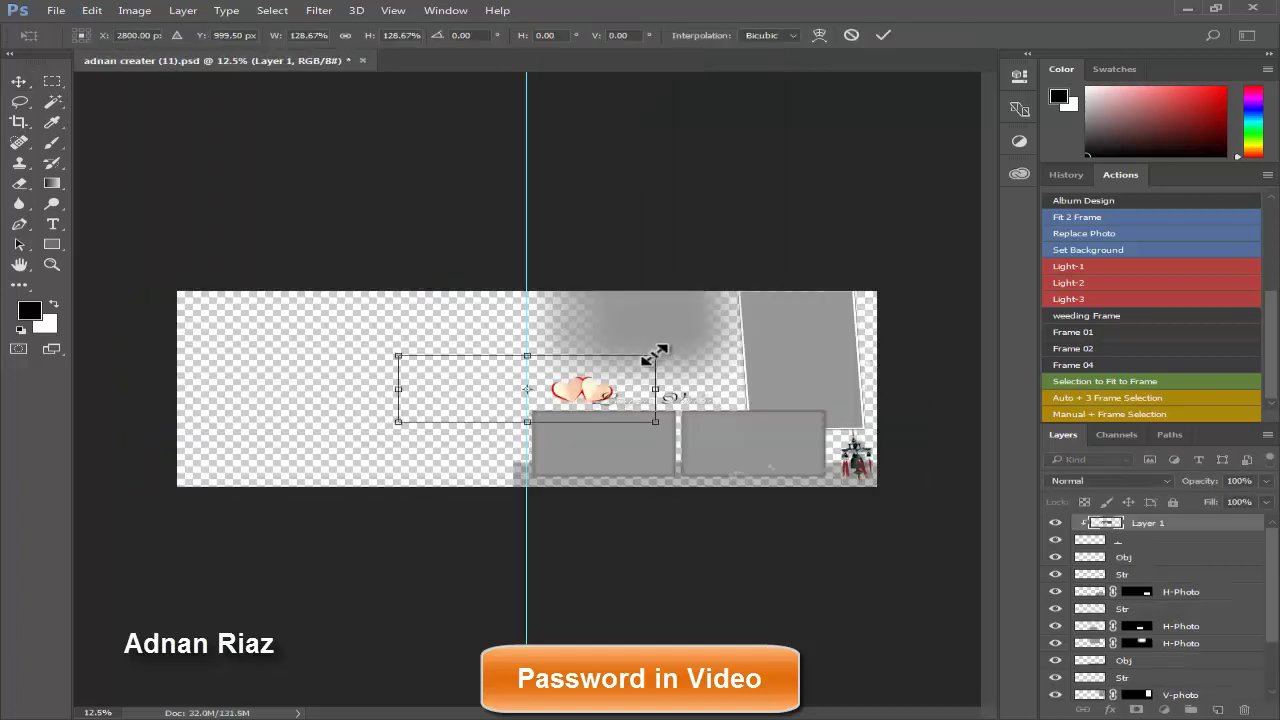
left_click_drag(650, 352, 896, 282)
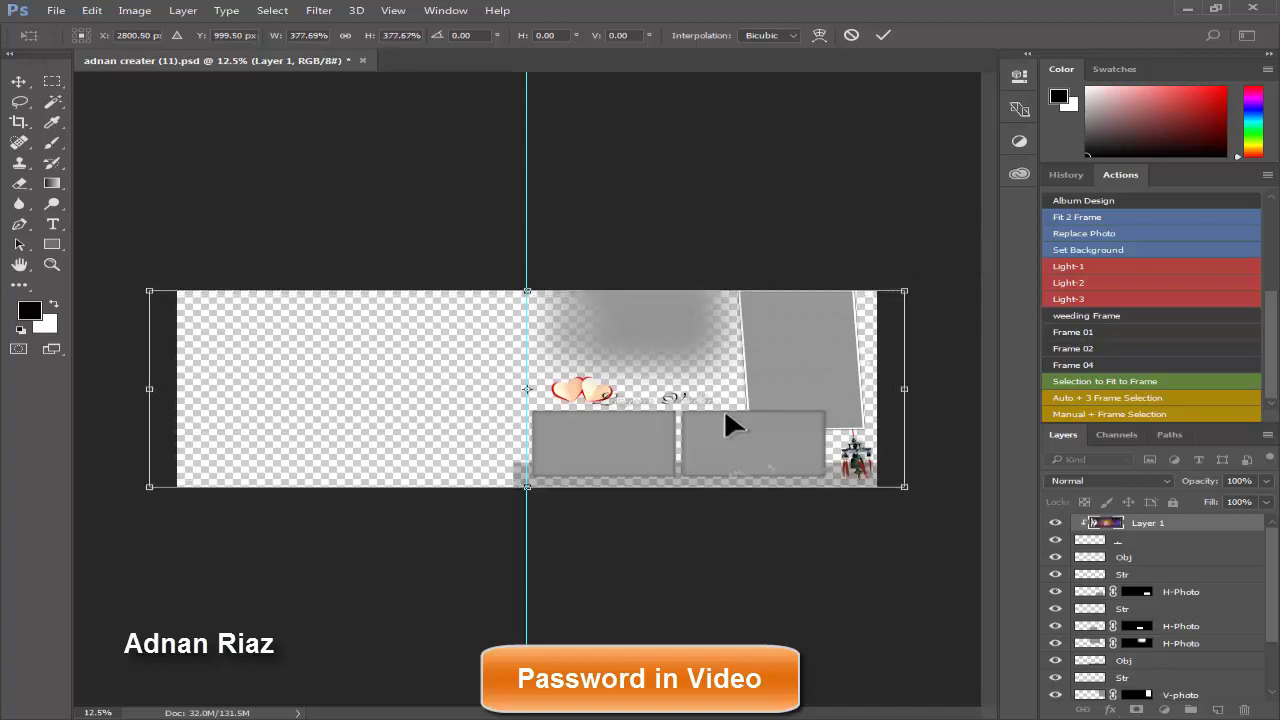
key("Return")
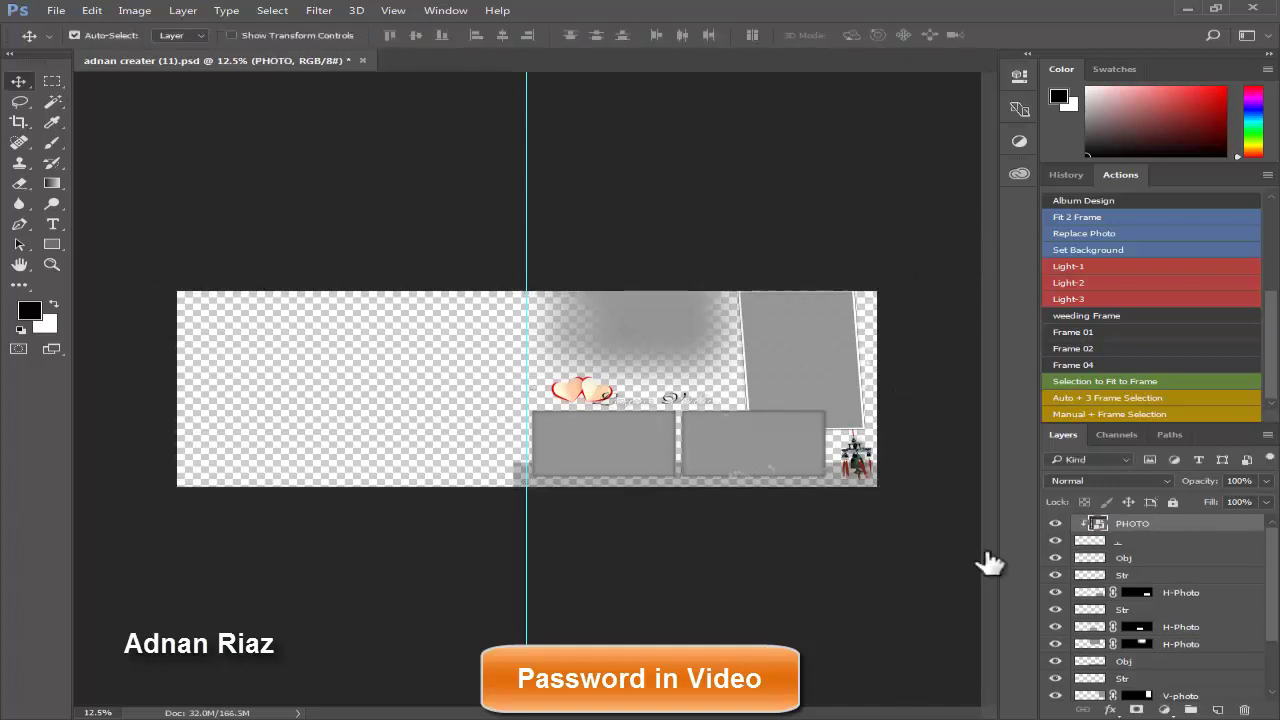
- Drag the PHOTO layer down beside the Background layer at the bottom of the Layers panel
mouse_move(1170, 535)
left_mouse_down()
mouse_move(1172, 697)
mouse_move(1158, 700)
left_mouse_up()
scroll(1268, 670, "down", 2)
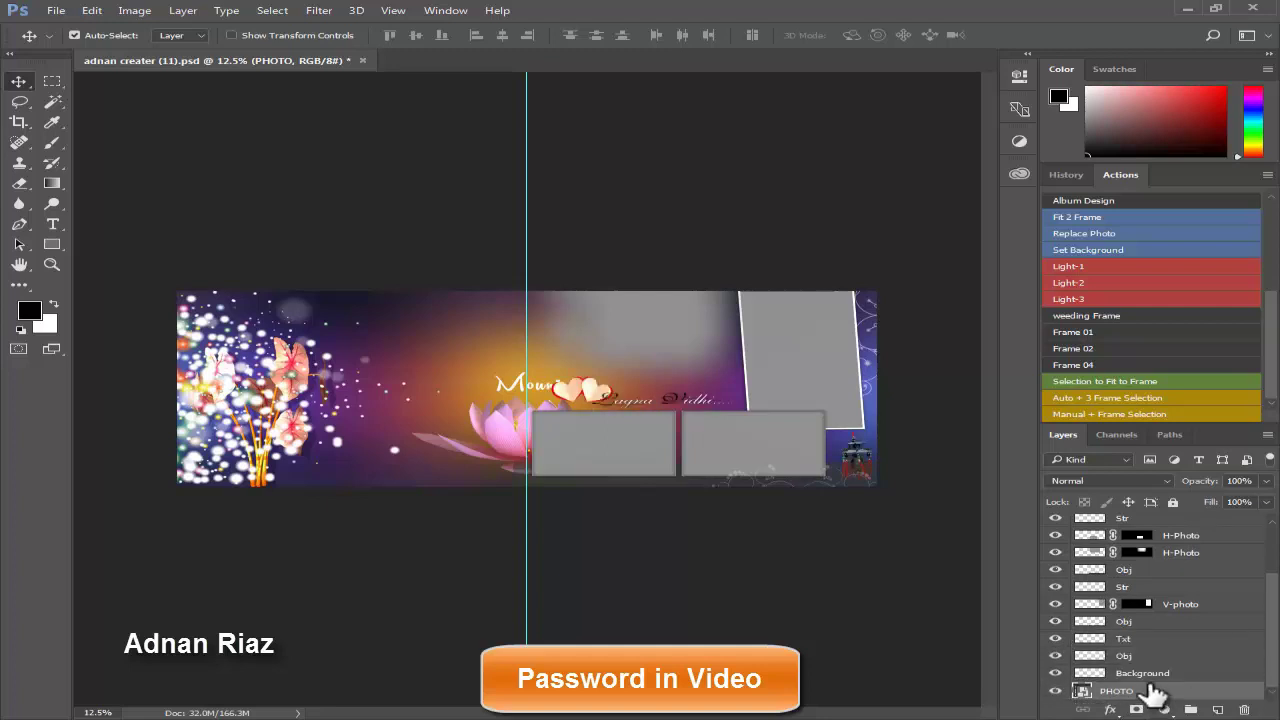
left_click_drag(1152, 692, 1097, 648)
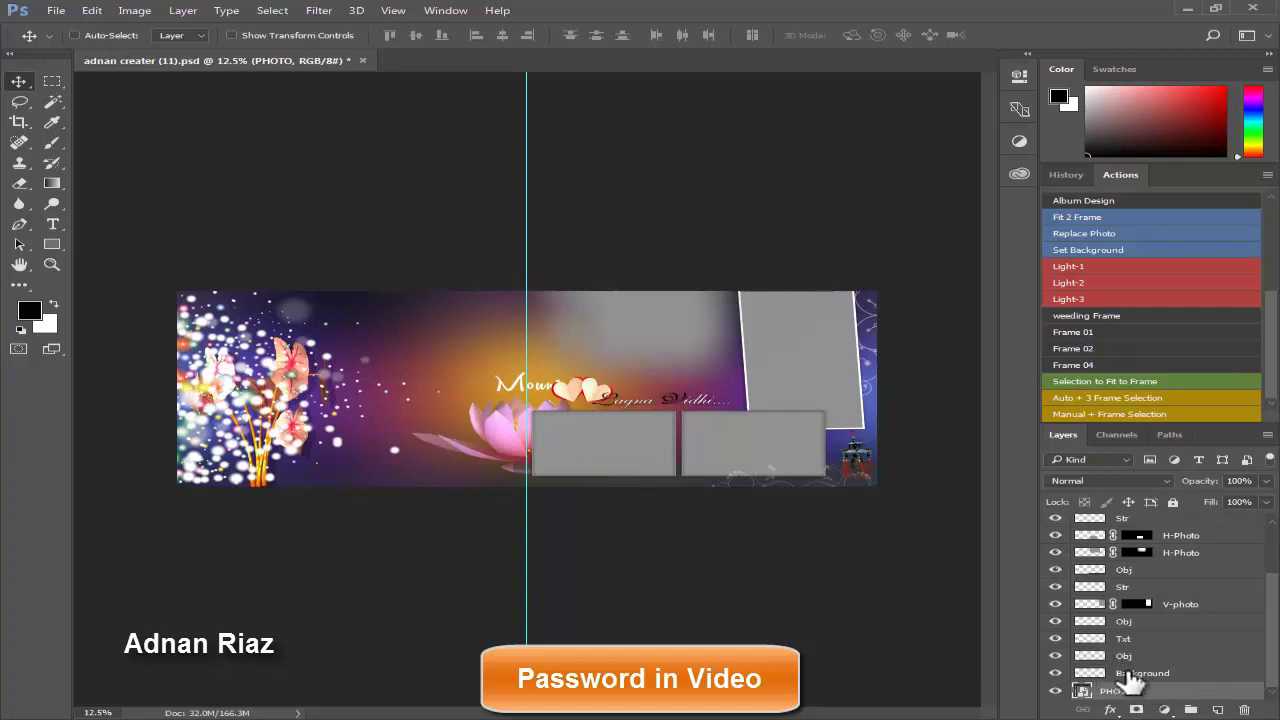
left_click(1130, 676)
left_click(645, 345)
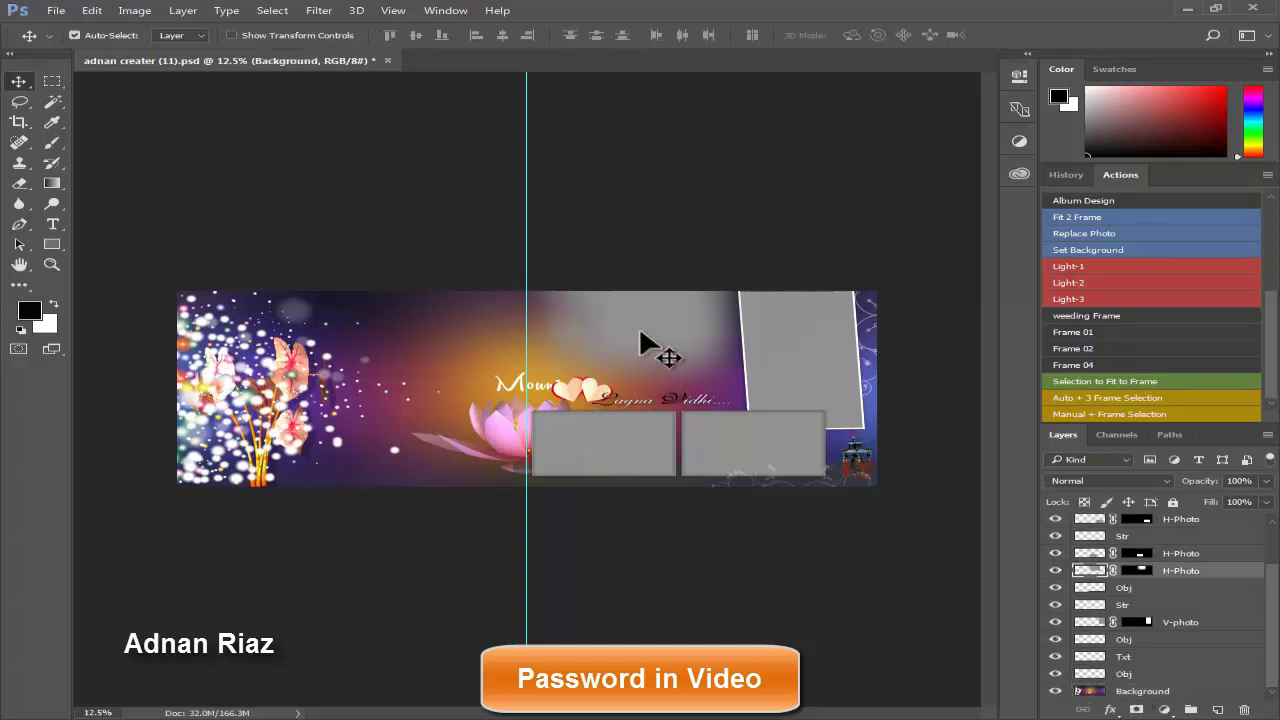
- Place the close-up couple photo from H:\Replace images and scale it to cover the large top frame
left_click(1080, 220)
scroll(265, 250, "down", 1)
scroll(298, 290, "down", 2)
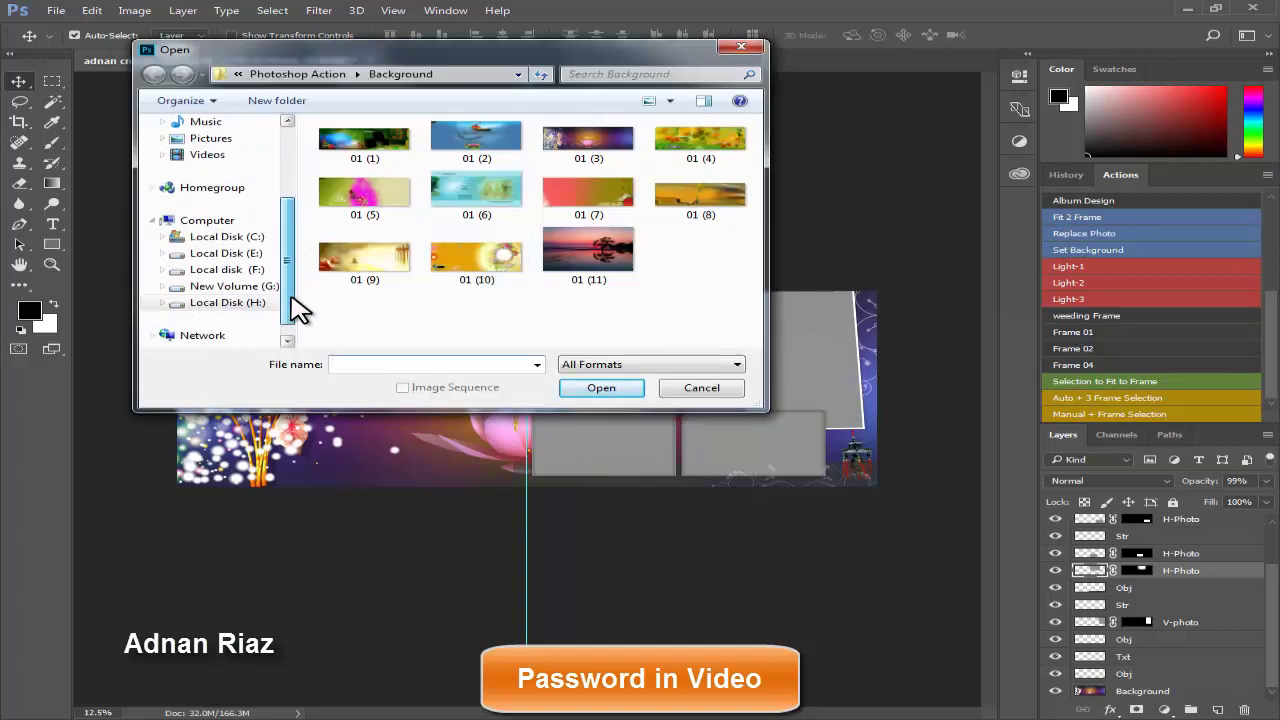
left_click(245, 303)
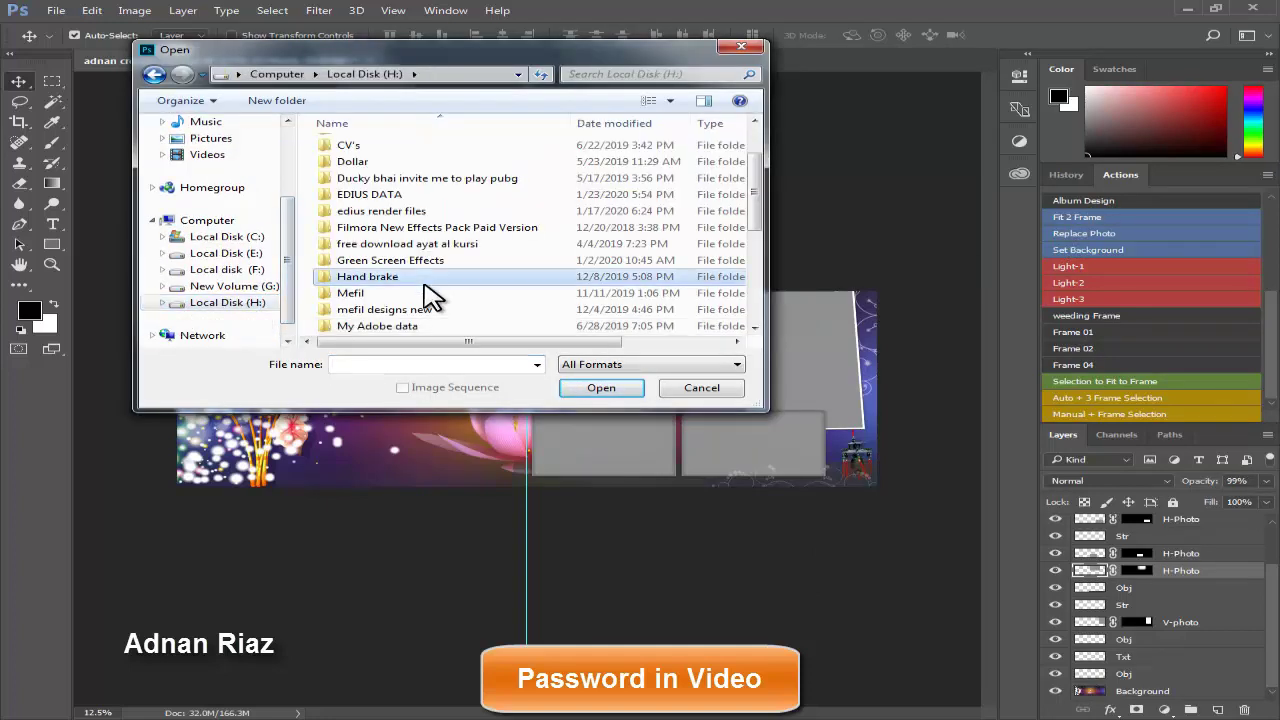
scroll(428, 294, "down", 5)
double_click(357, 183)
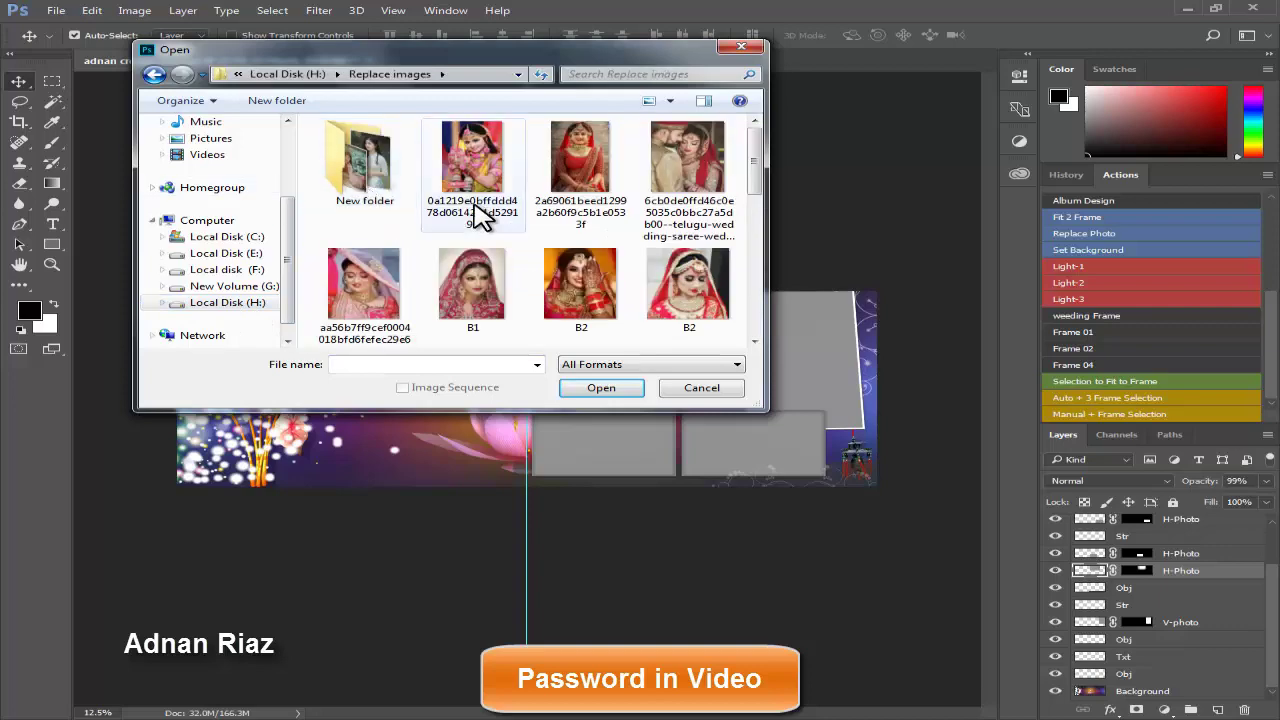
left_click(625, 380)
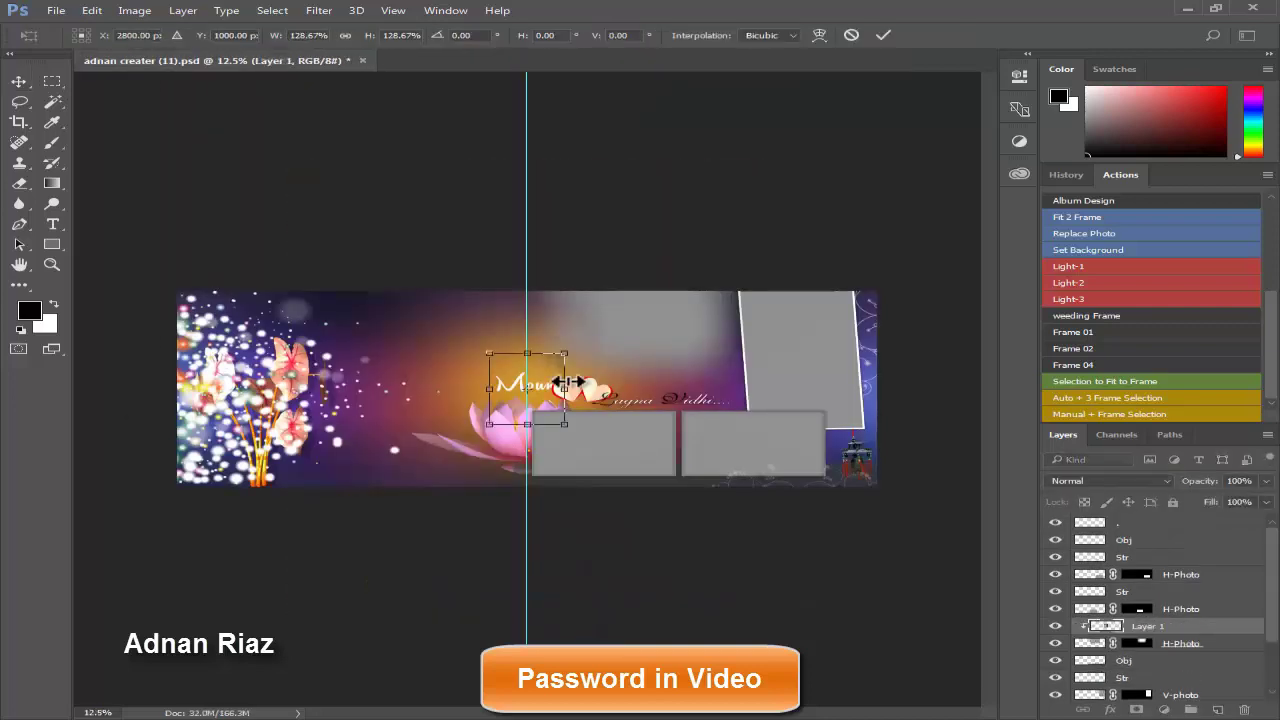
left_click_drag(560, 350, 614, 287)
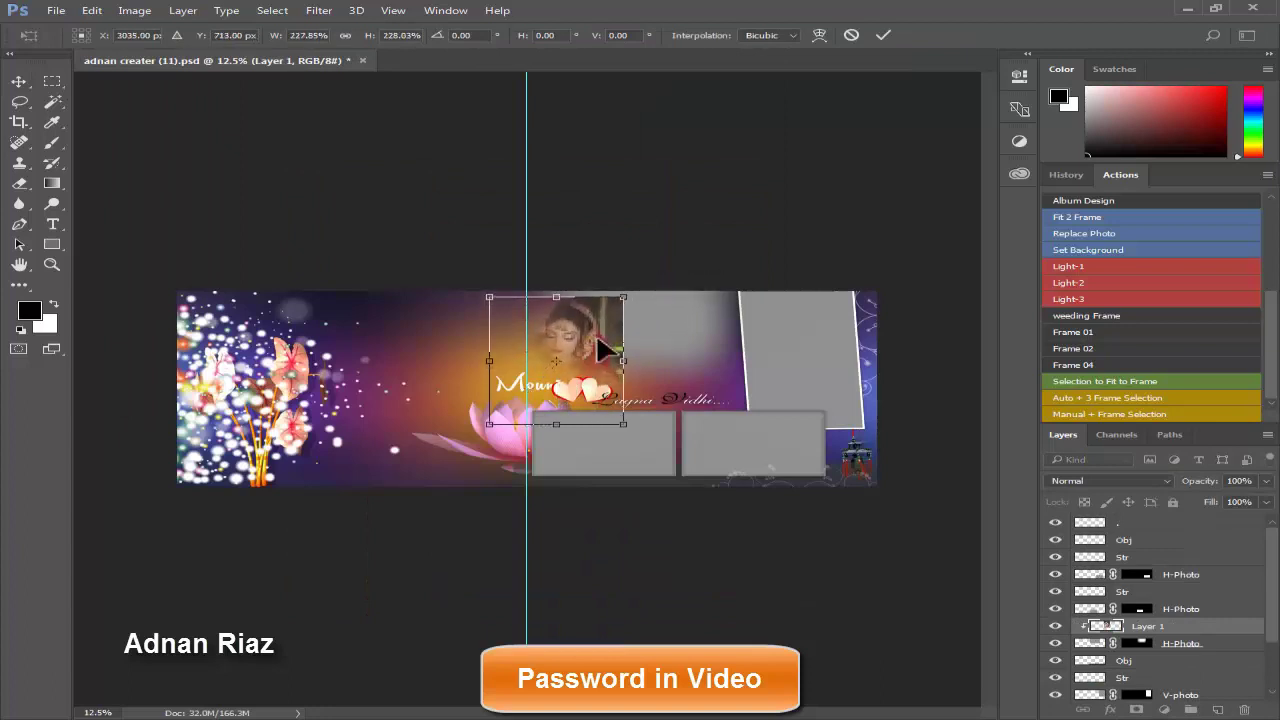
left_click_drag(593, 340, 676, 340)
left_click_drag(710, 287, 712, 311)
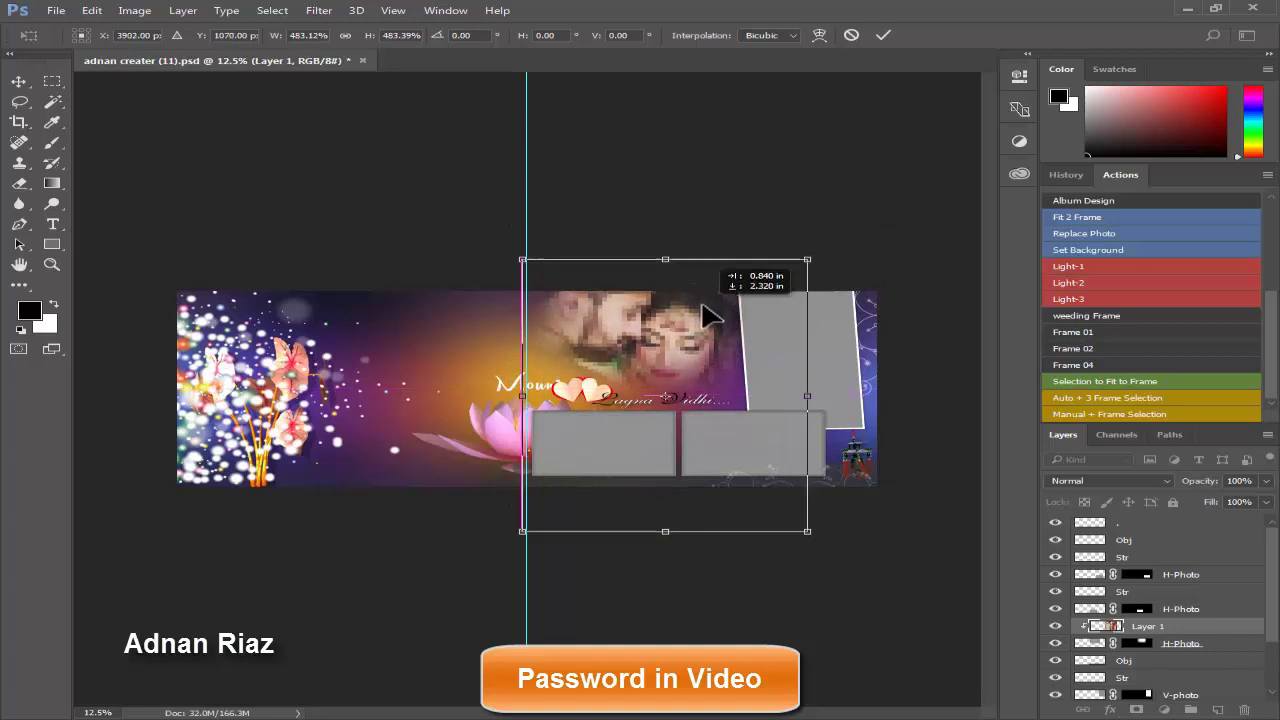
key("Return")
left_click_drag(707, 340, 726, 346)
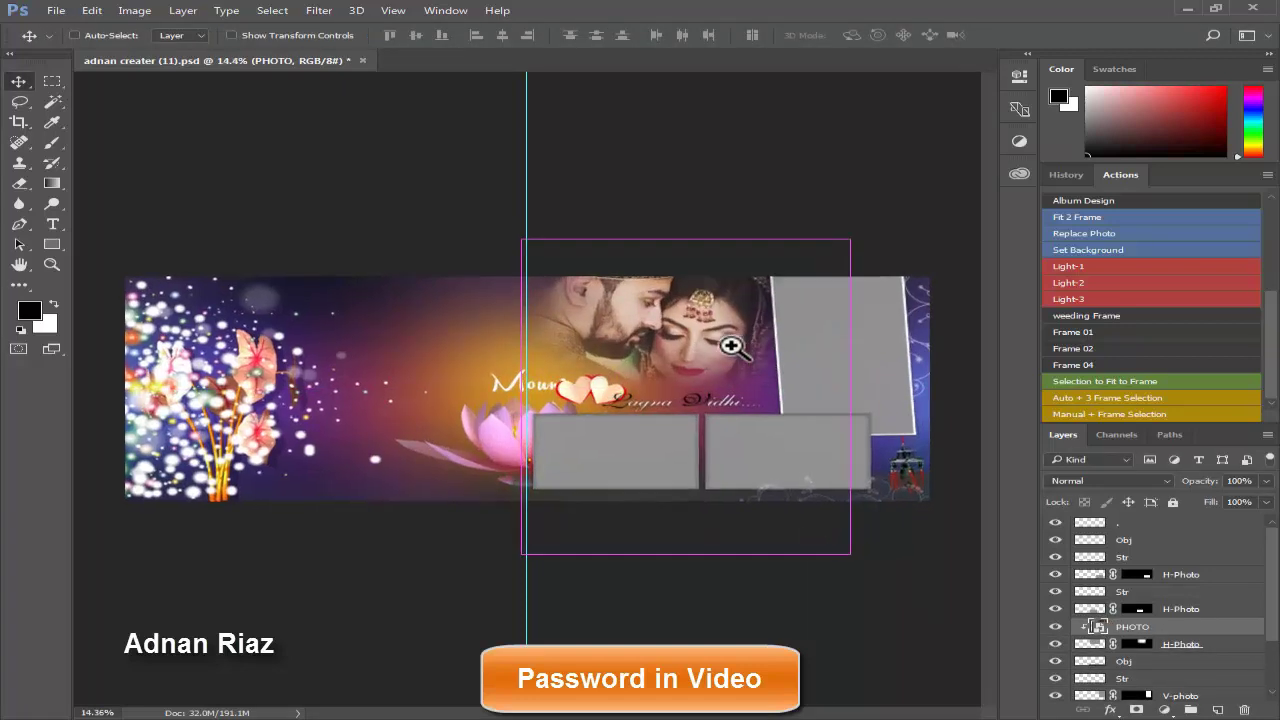
- Fit couple photo C4 into the tall right-hand frame and commit it
left_click(870, 360, "ctrl")
left_click(1066, 214)
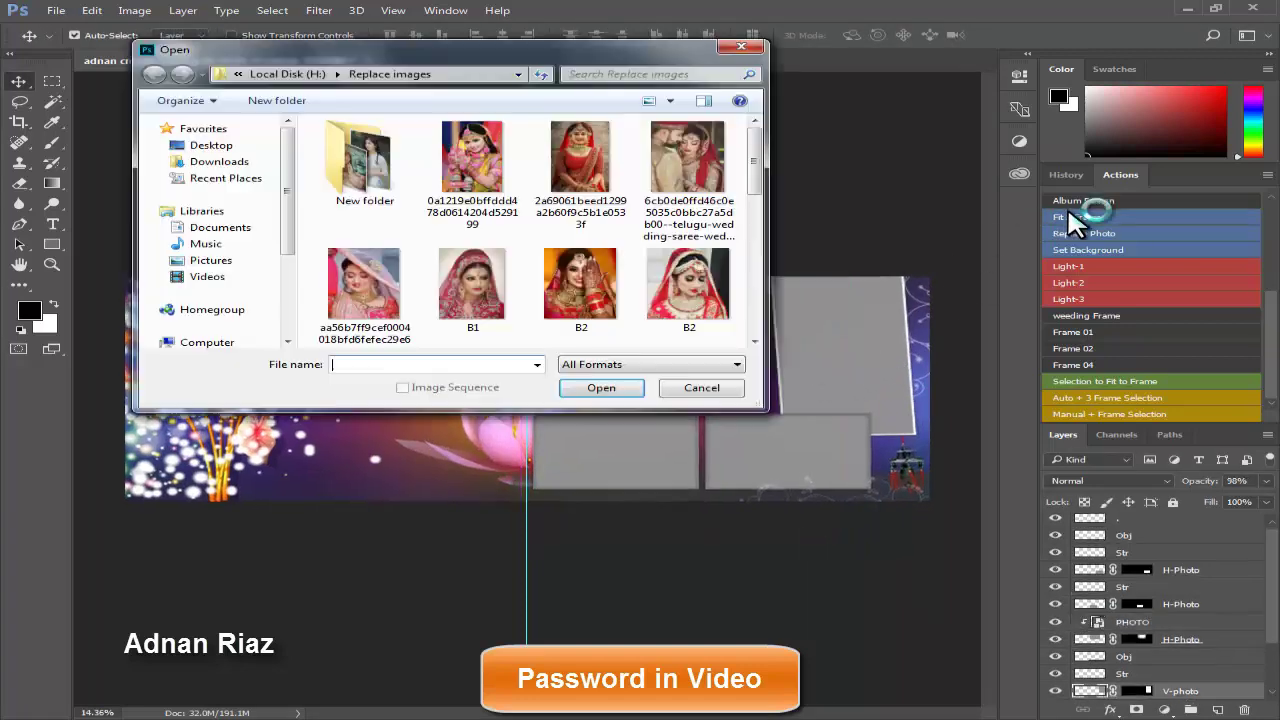
left_click(500, 285)
scroll(500, 285, "down", 2)
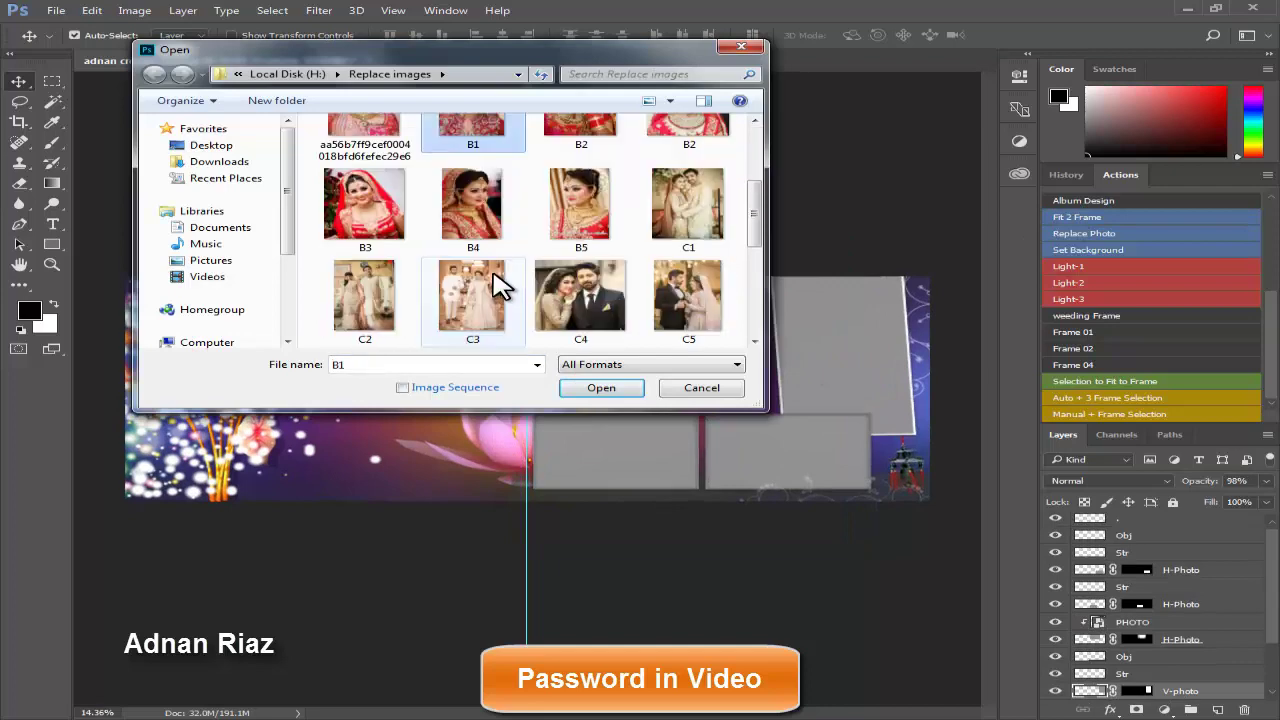
left_click(585, 300)
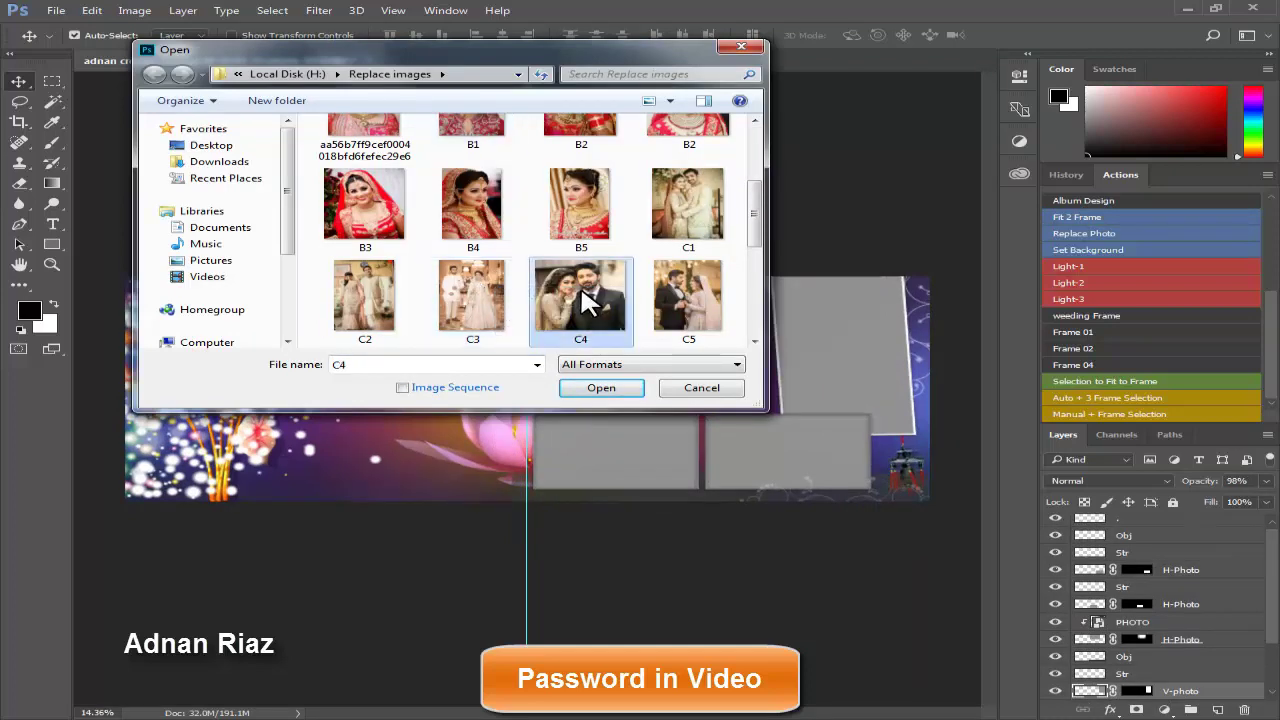
left_click(603, 388)
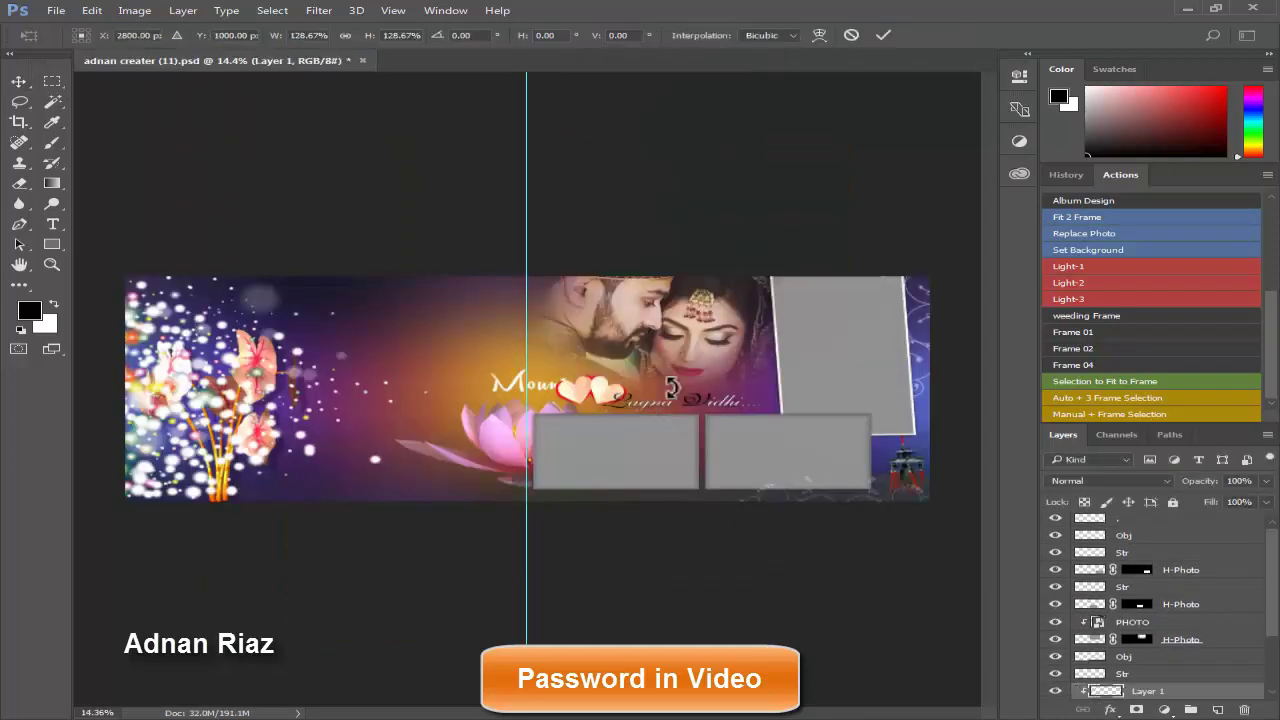
left_click_drag(585, 345, 771, 229)
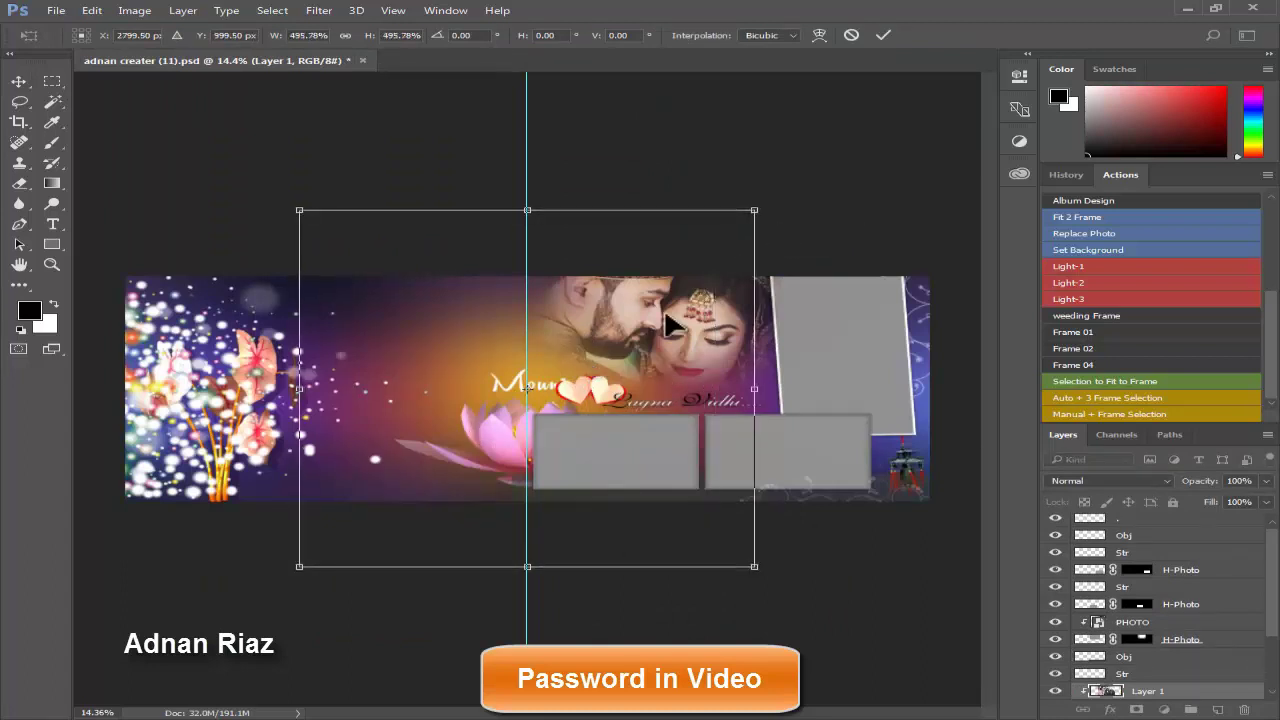
left_click_drag(671, 323, 770, 390)
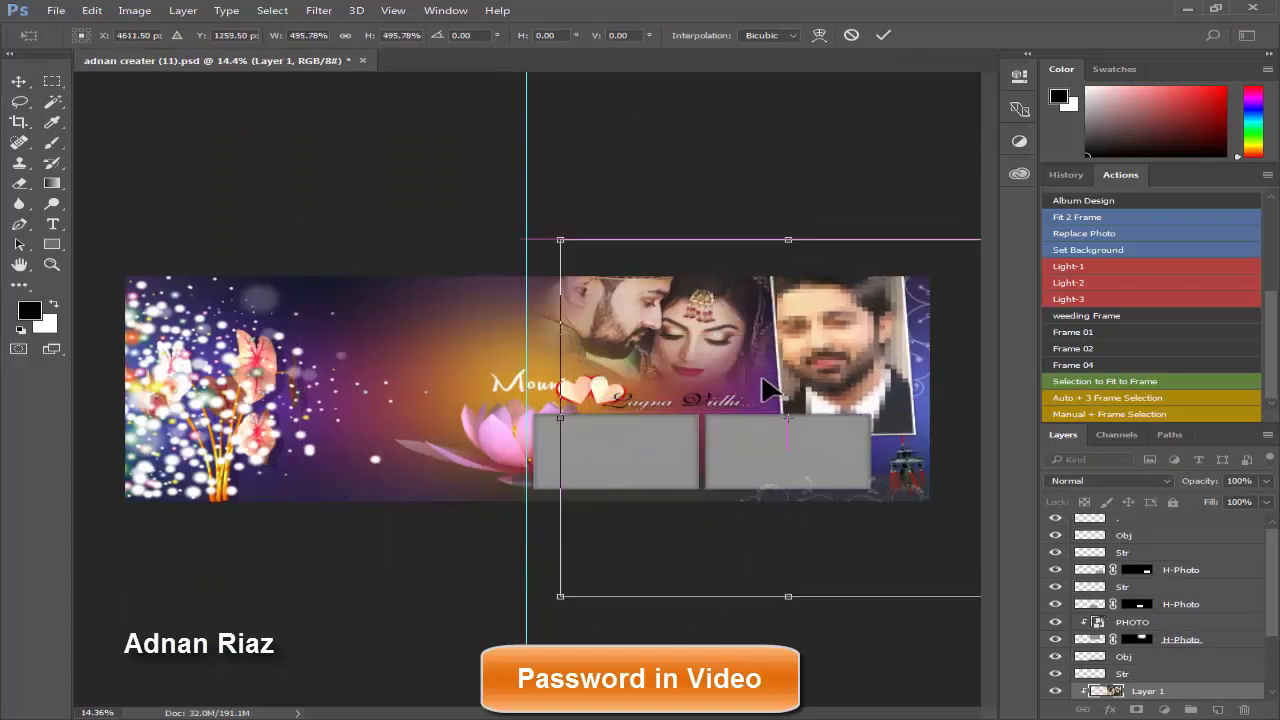
mouse_move(560, 268)
left_mouse_down()
mouse_move(728, 323)
mouse_move(810, 378)
mouse_move(797, 315)
left_mouse_up()
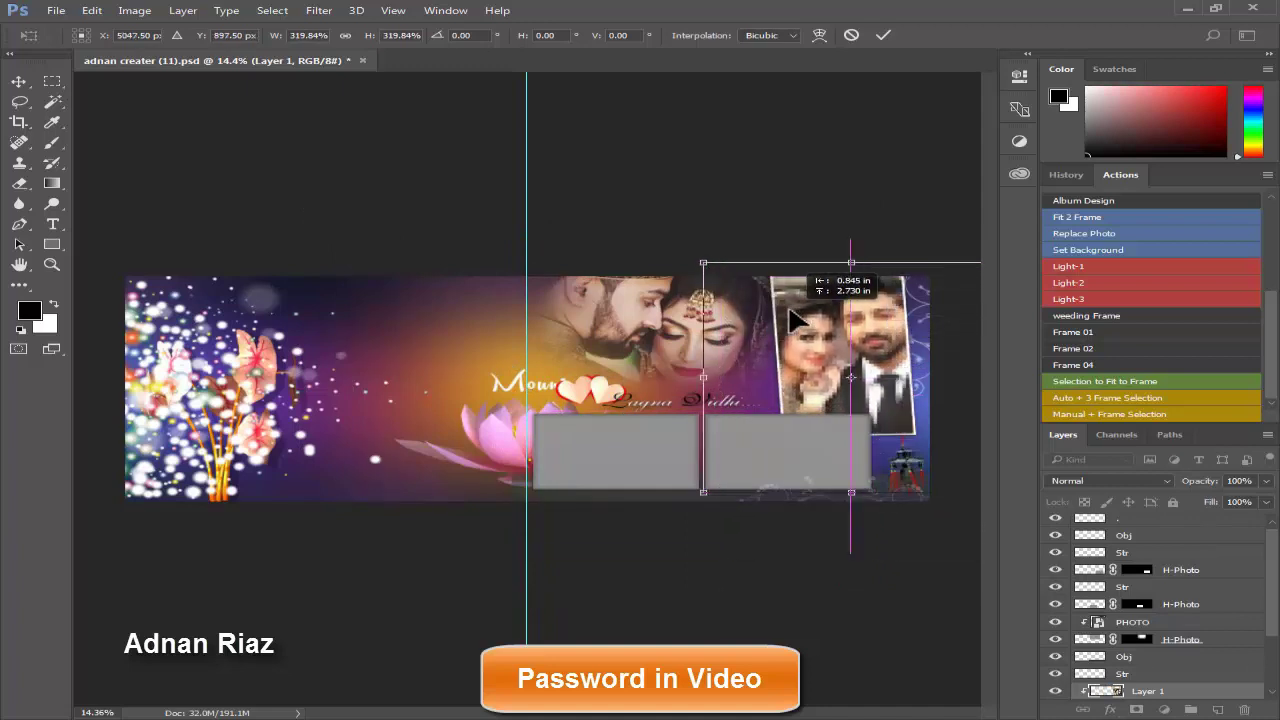
key("Return")
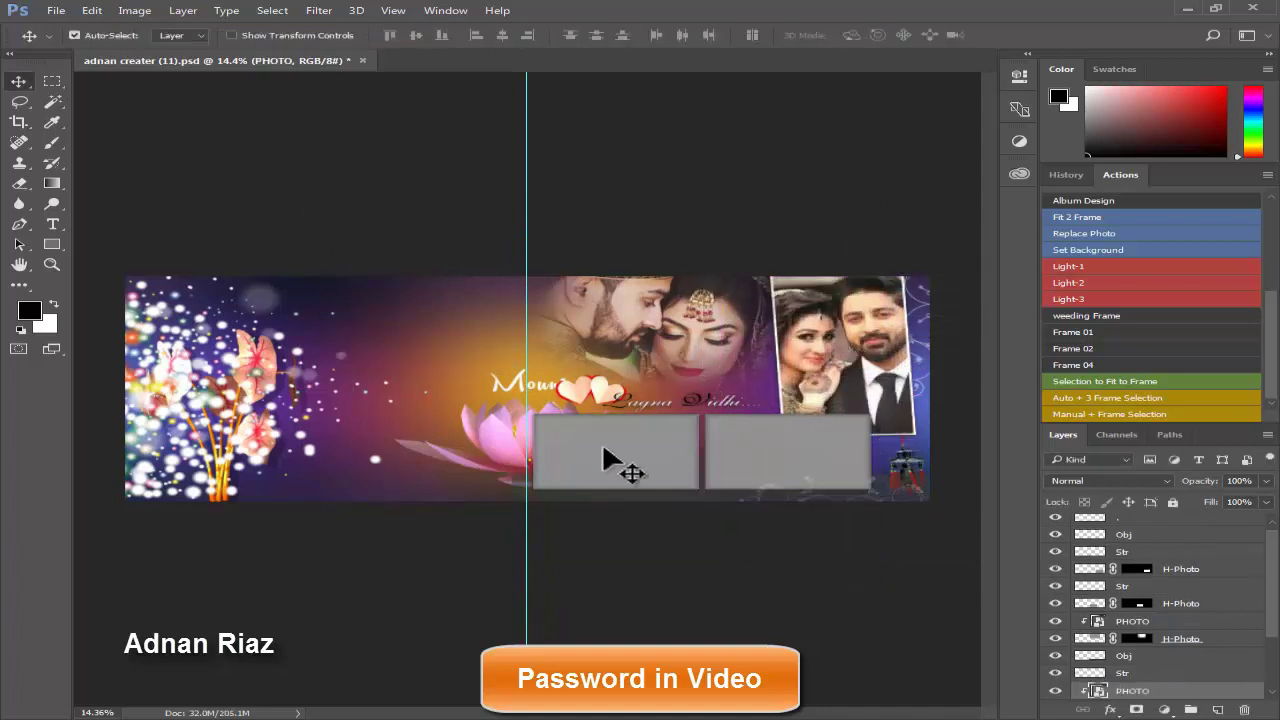
- Select the next empty frame's layer and place the long-named bride photo into the design
left_click(578, 456)
left_click(1093, 215)
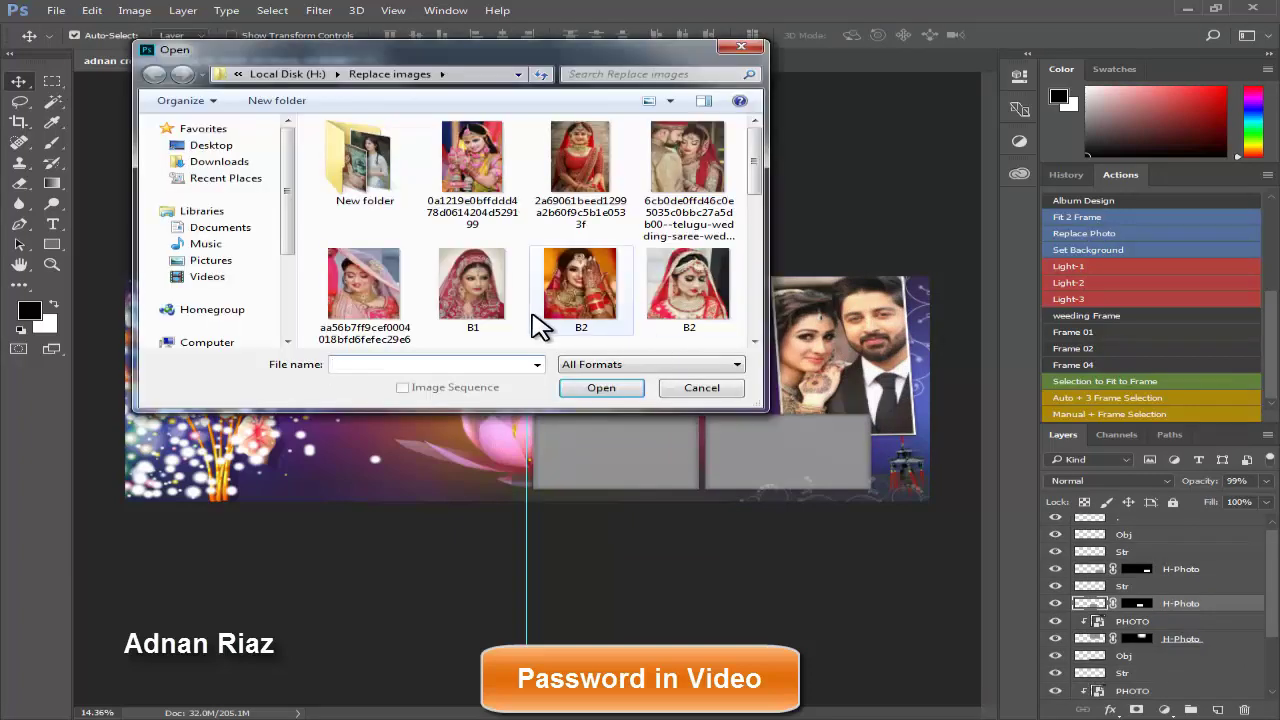
left_click(465, 285)
scroll(460, 300, "down", 5)
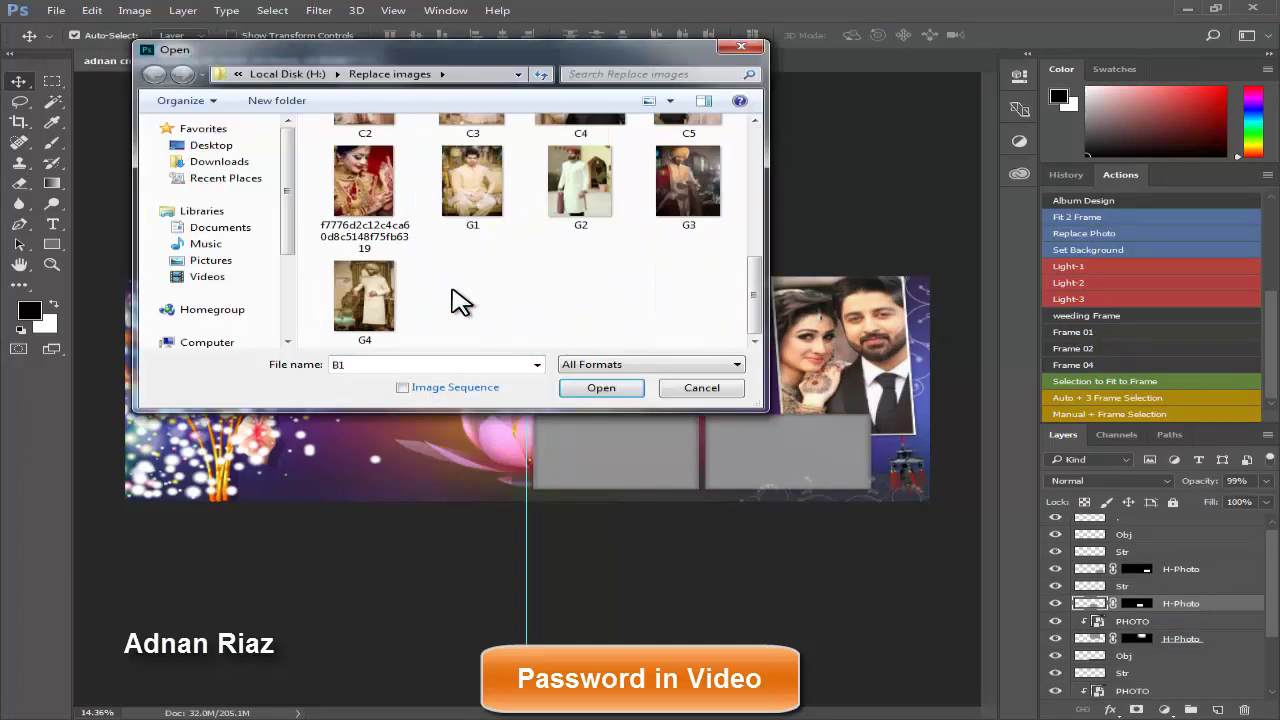
left_click(385, 228)
left_click(601, 387)
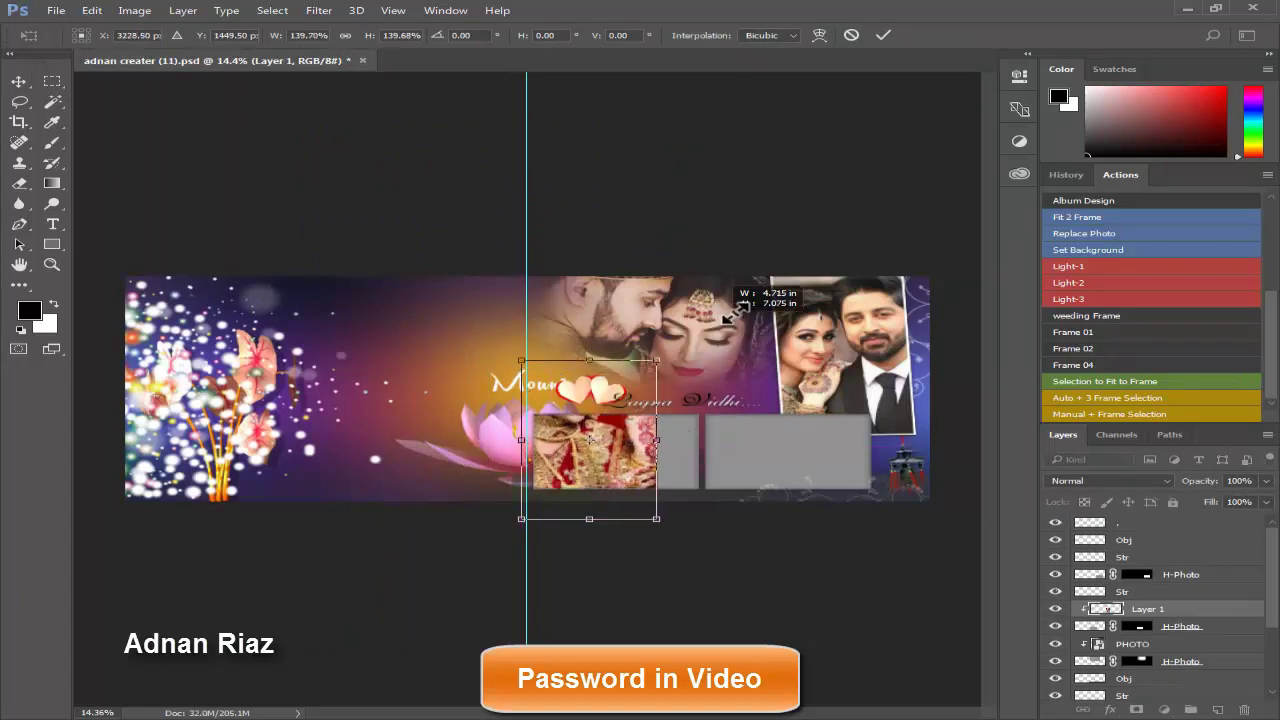
- Scale and move bride photo B1 into the lower-left frame and commit it
mouse_move(645, 372)
left_mouse_down()
mouse_move(740, 300)
mouse_move(660, 447)
mouse_move(673, 453)
left_mouse_up()
left_click_drag(718, 403, 662, 450)
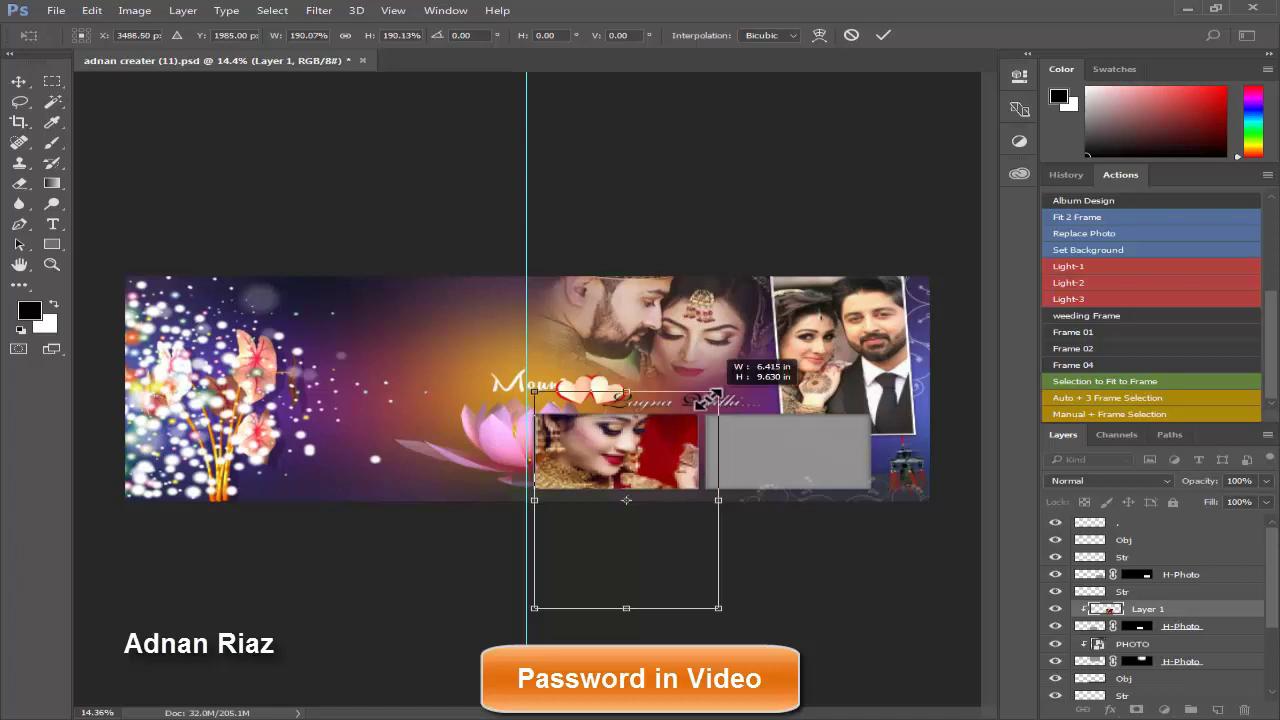
key("Return")
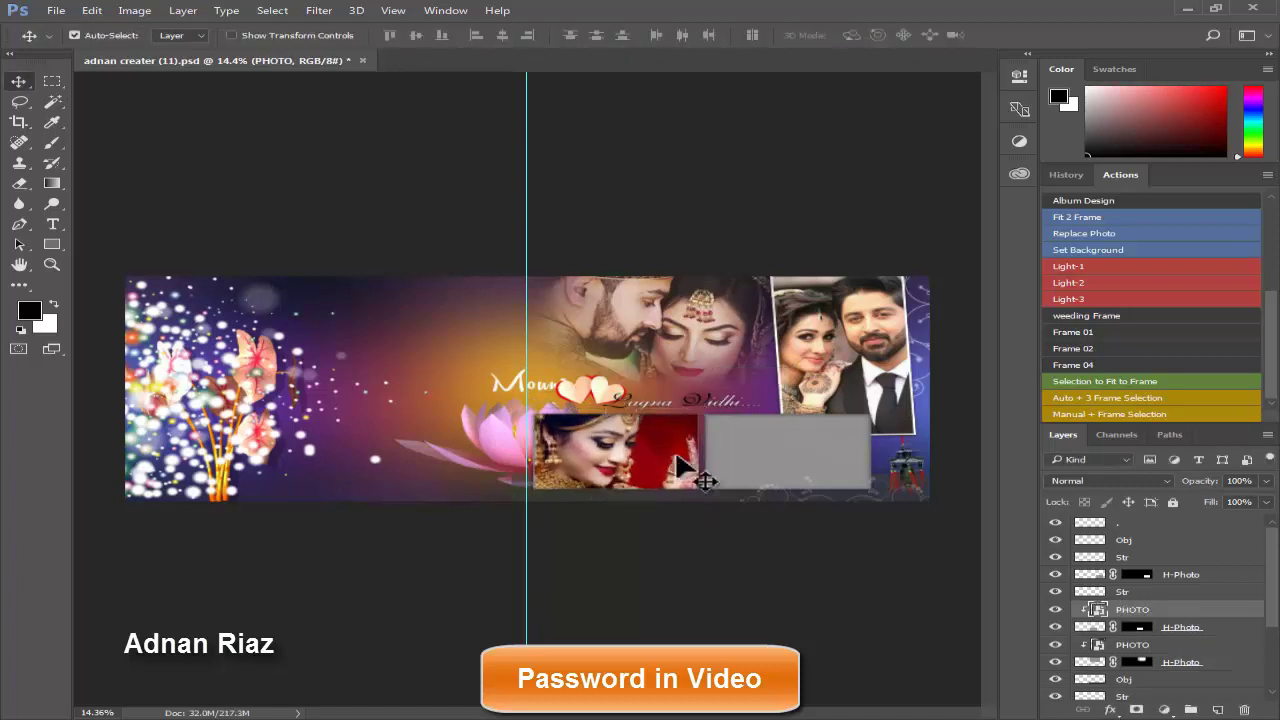
left_click(749, 434)
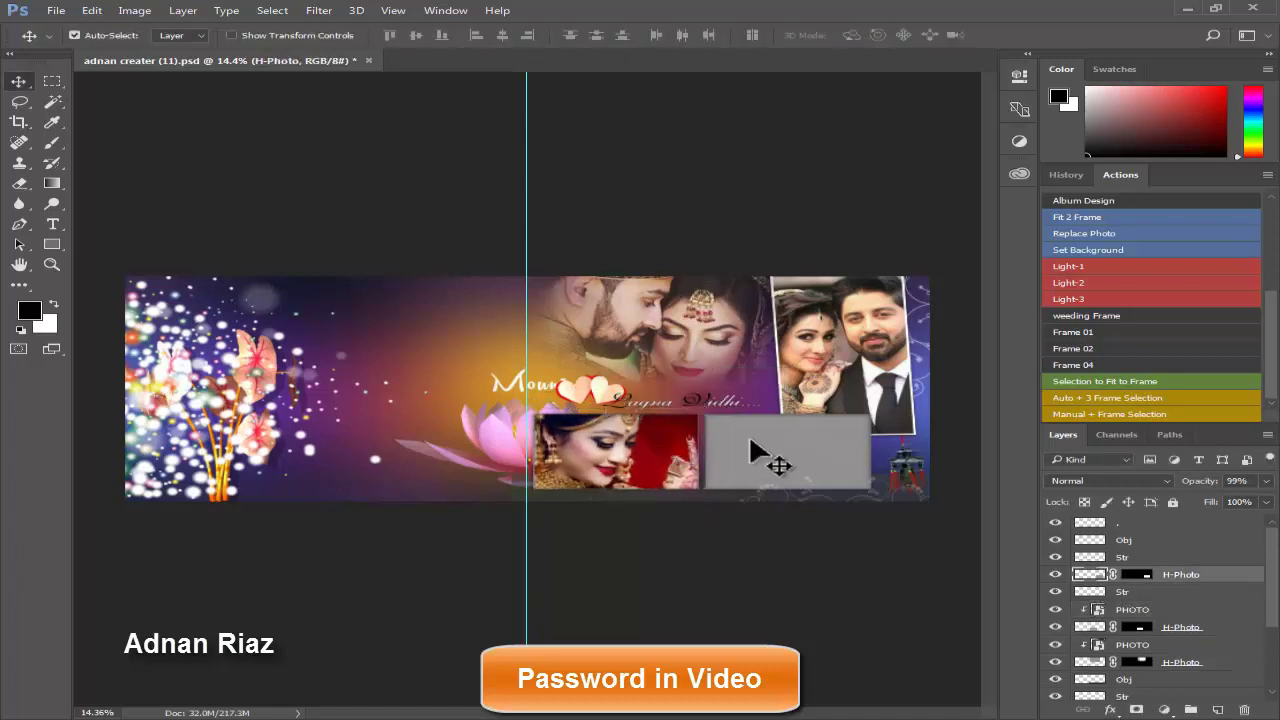
- Place couple photo C1 and scale it to cover the lower-right grey frame
left_click(1088, 232)
left_click(480, 286)
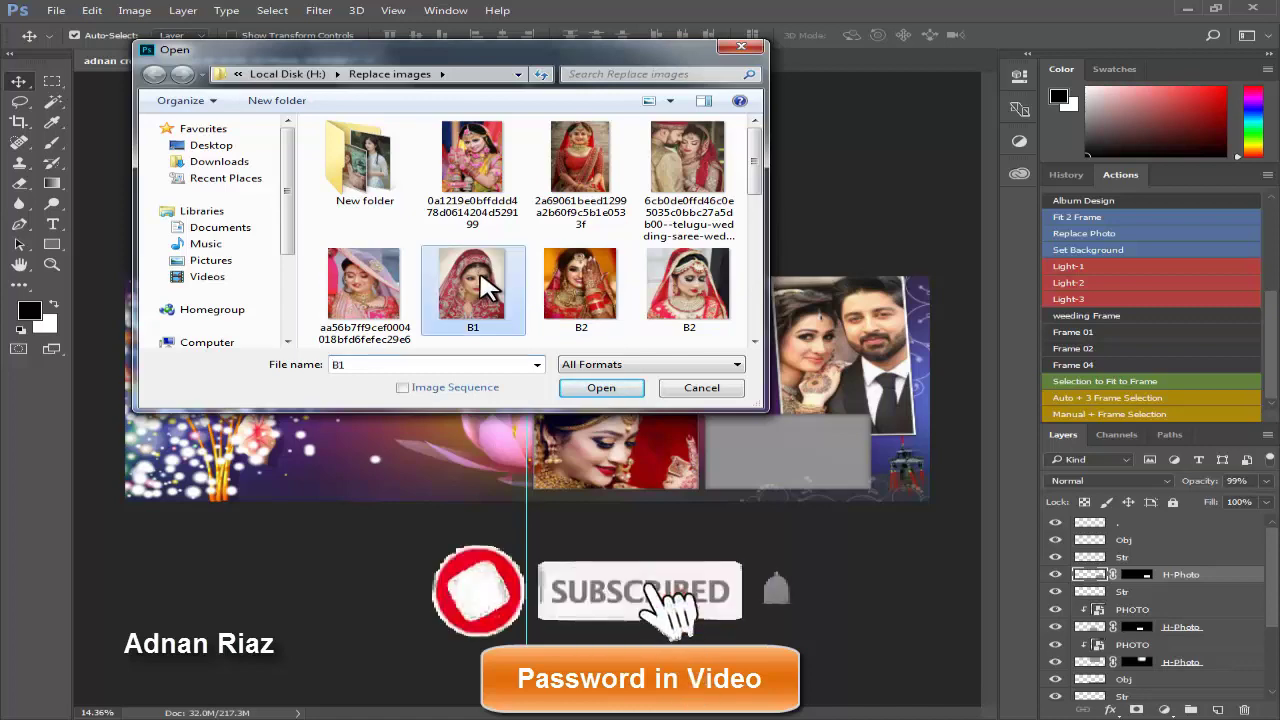
scroll(487, 287, "down", 2)
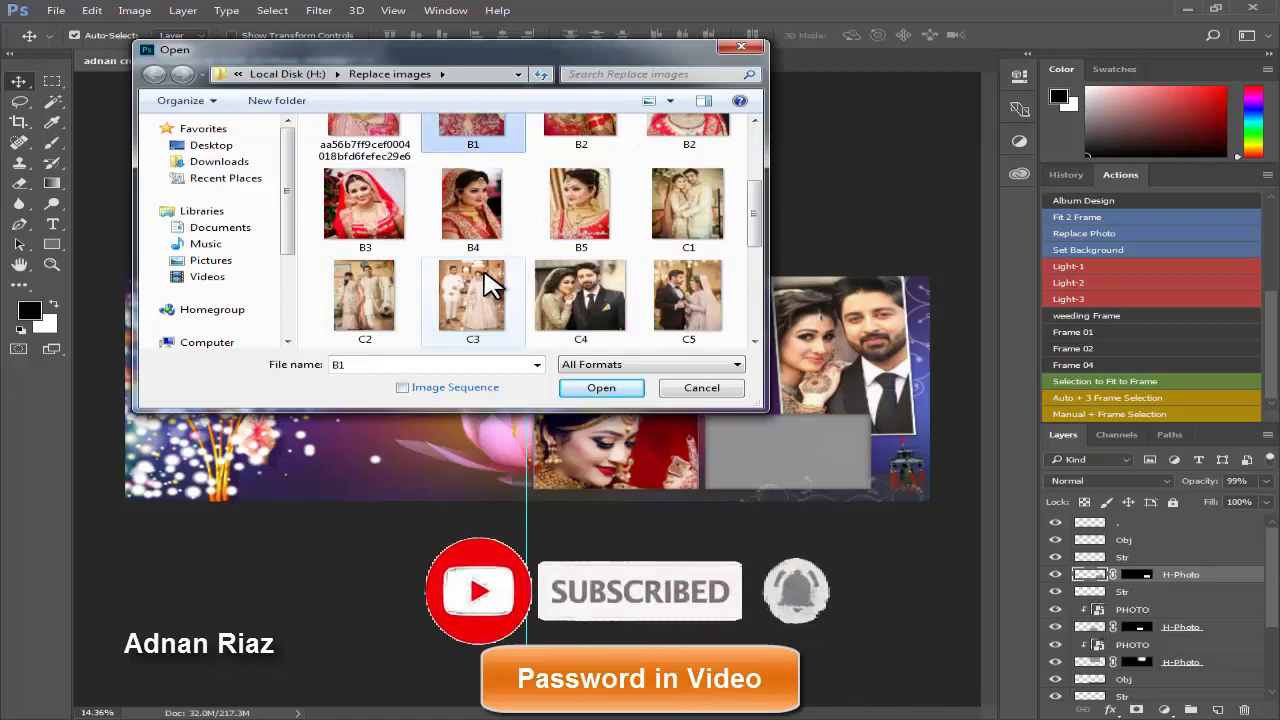
left_click(690, 210)
left_click(605, 388)
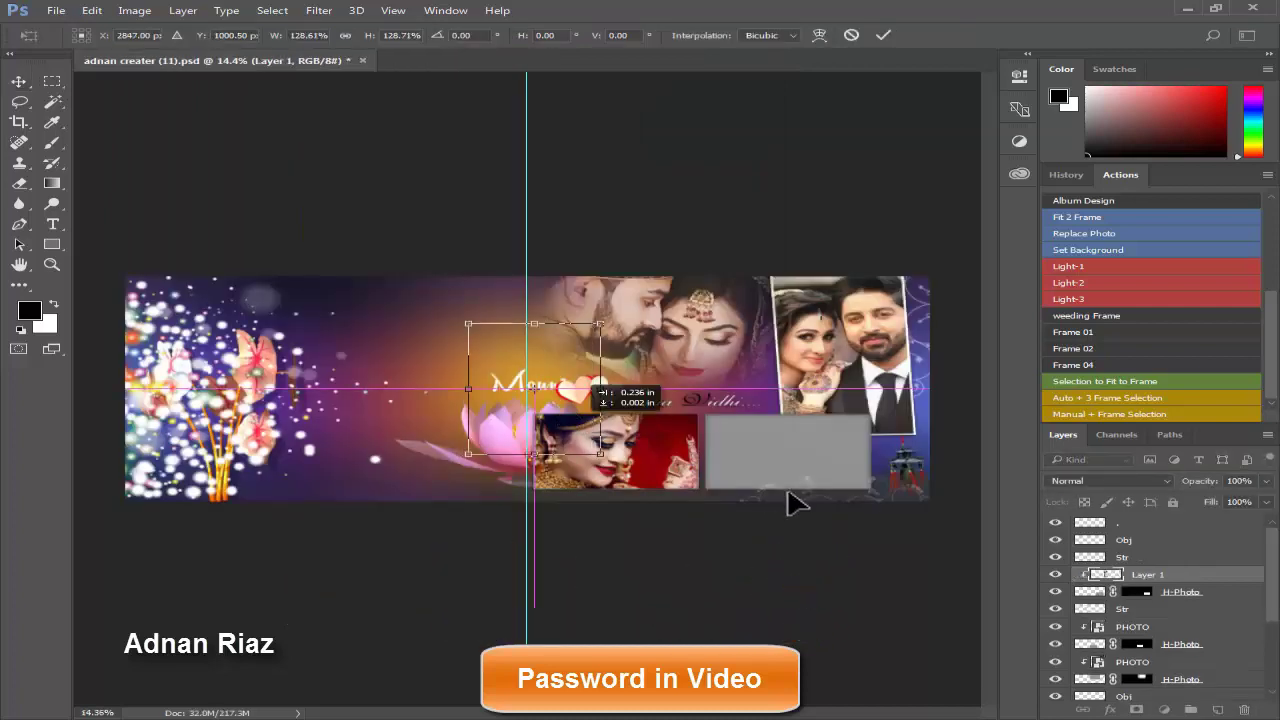
left_click_drag(795, 503, 814, 514)
mouse_move(857, 417)
left_mouse_down()
mouse_move(862, 393)
mouse_move(916, 364)
left_mouse_up()
left_click_drag(858, 407, 837, 444)
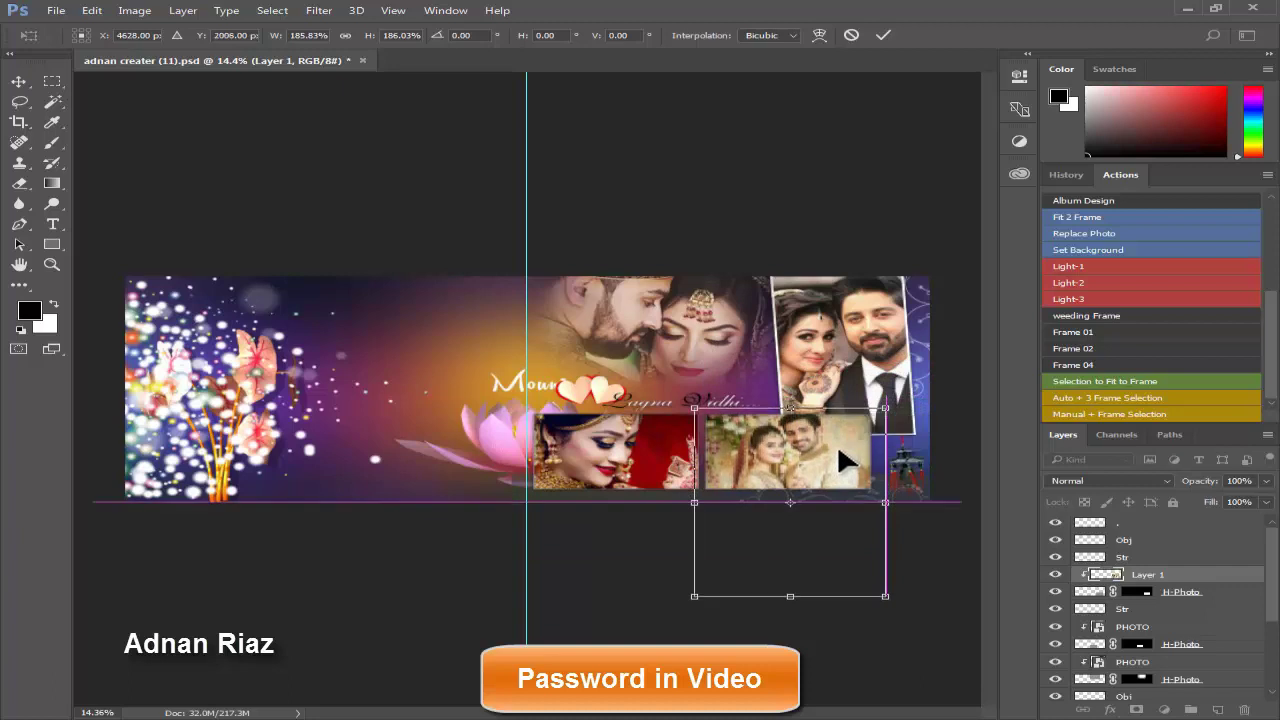
key("Return")
right_click(628, 396)
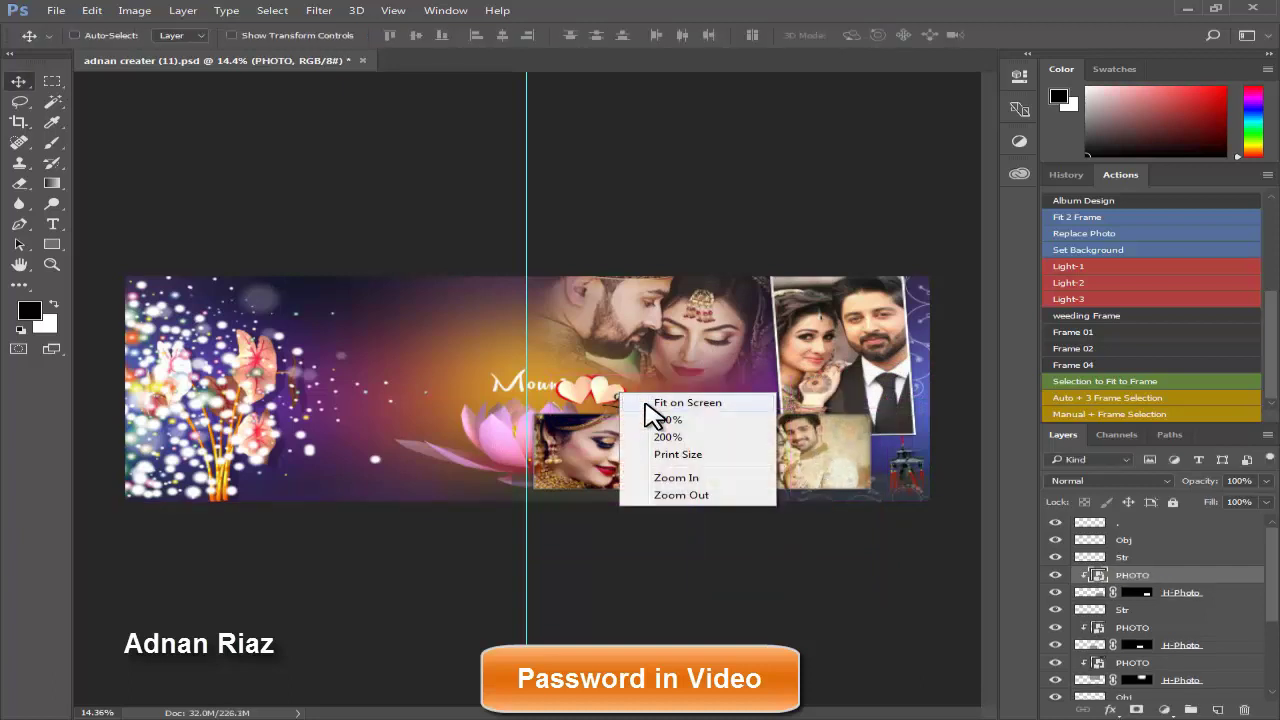
left_click(665, 404)
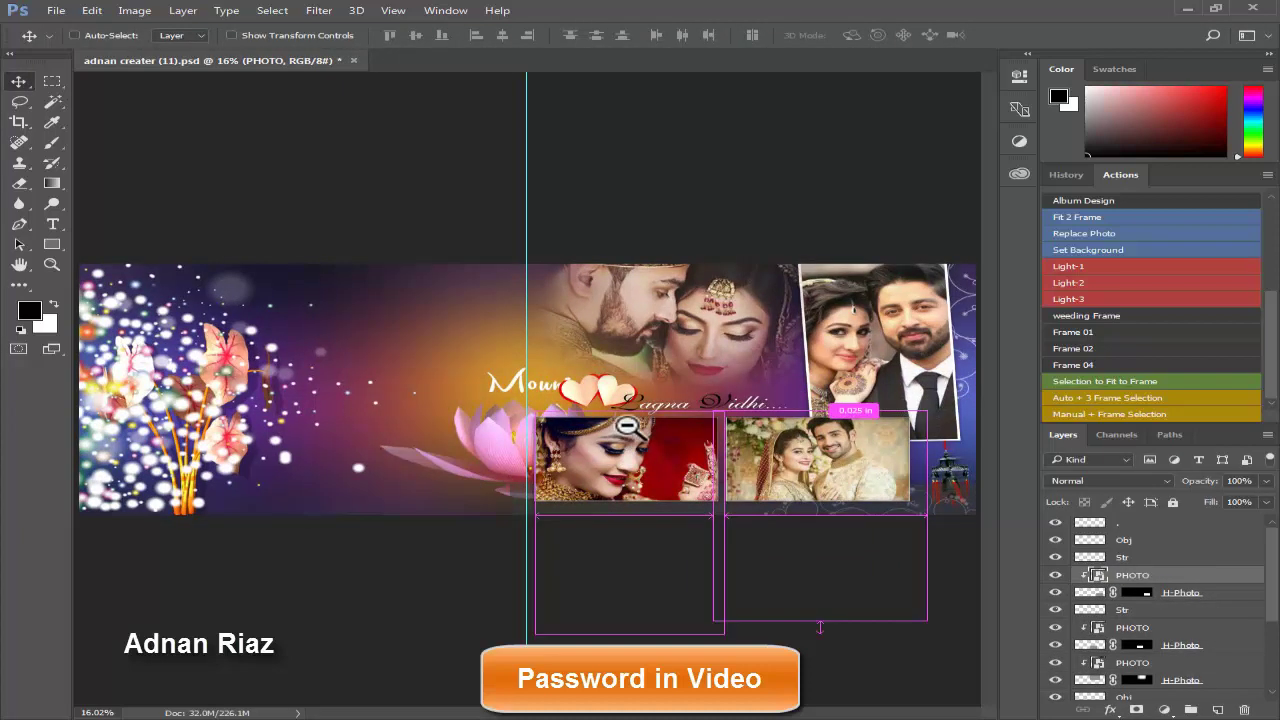
scroll(563, 417, "down", 1)
scroll(580, 421, "up", 1)
scroll(595, 425, "down", 1)
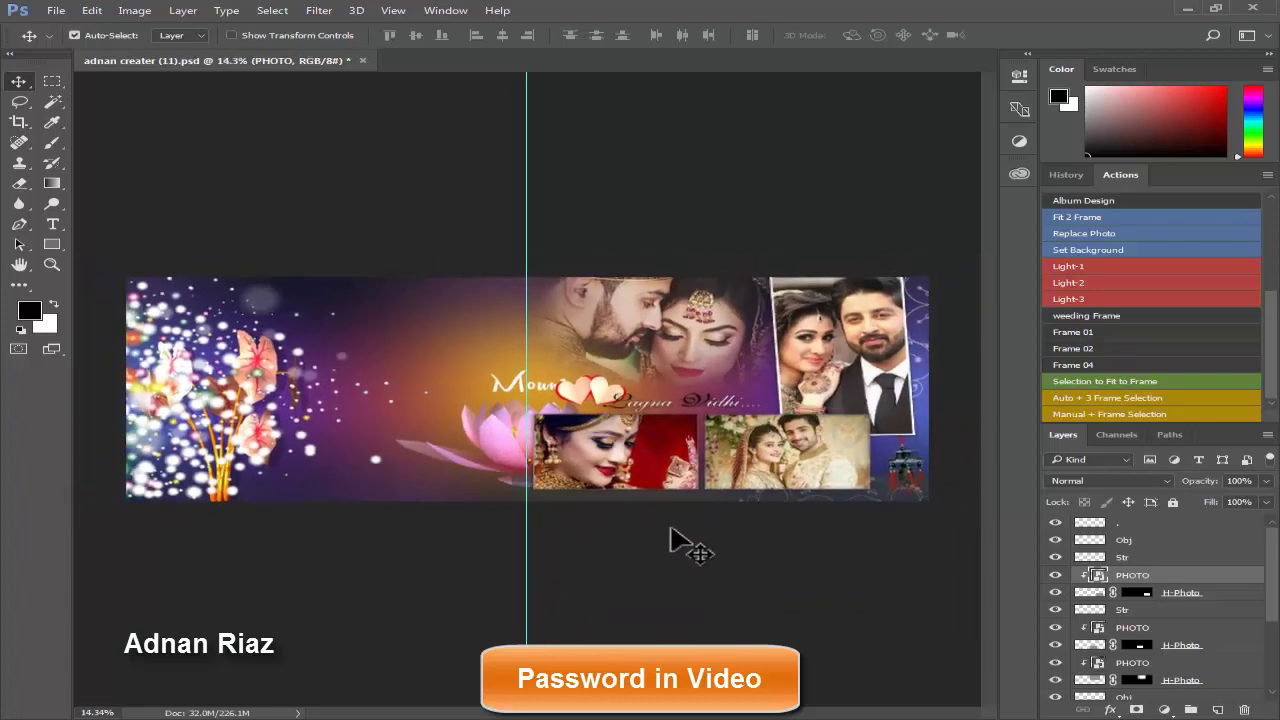
scroll(675, 500, "up", 1)
scroll(675, 503, "down", 1)
scroll(690, 575, "down", 1)
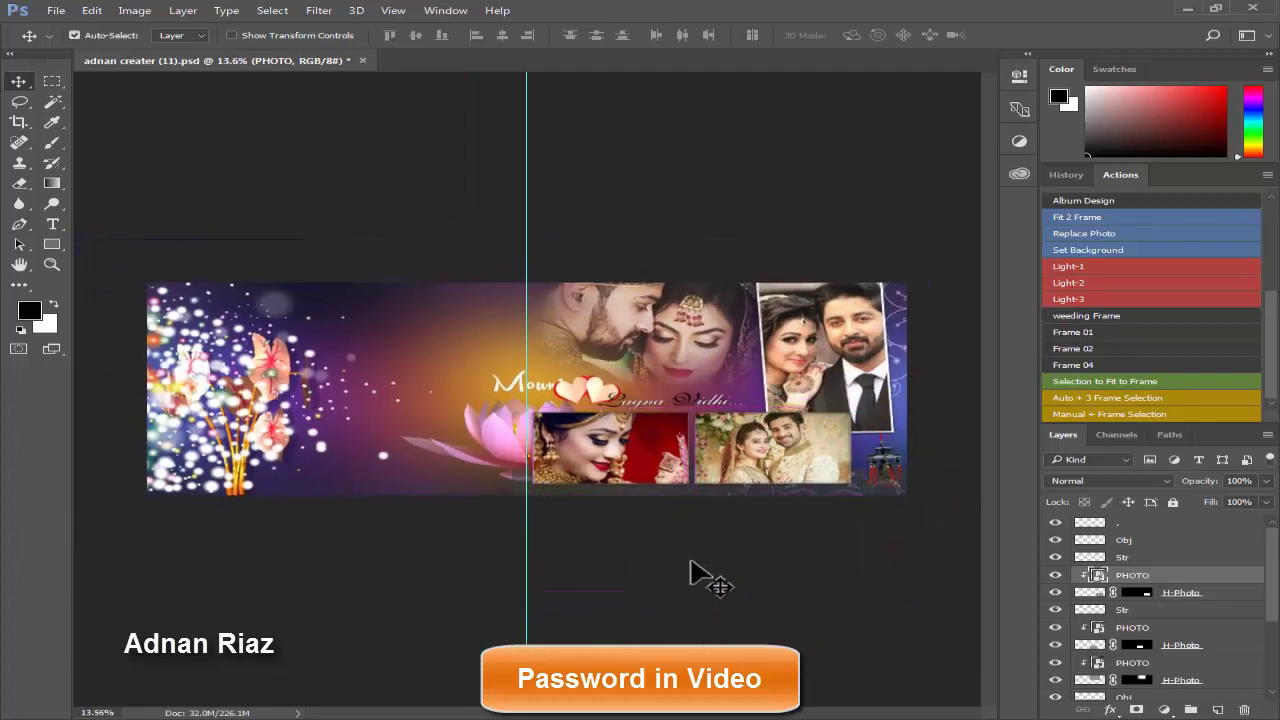
left_click(700, 575)
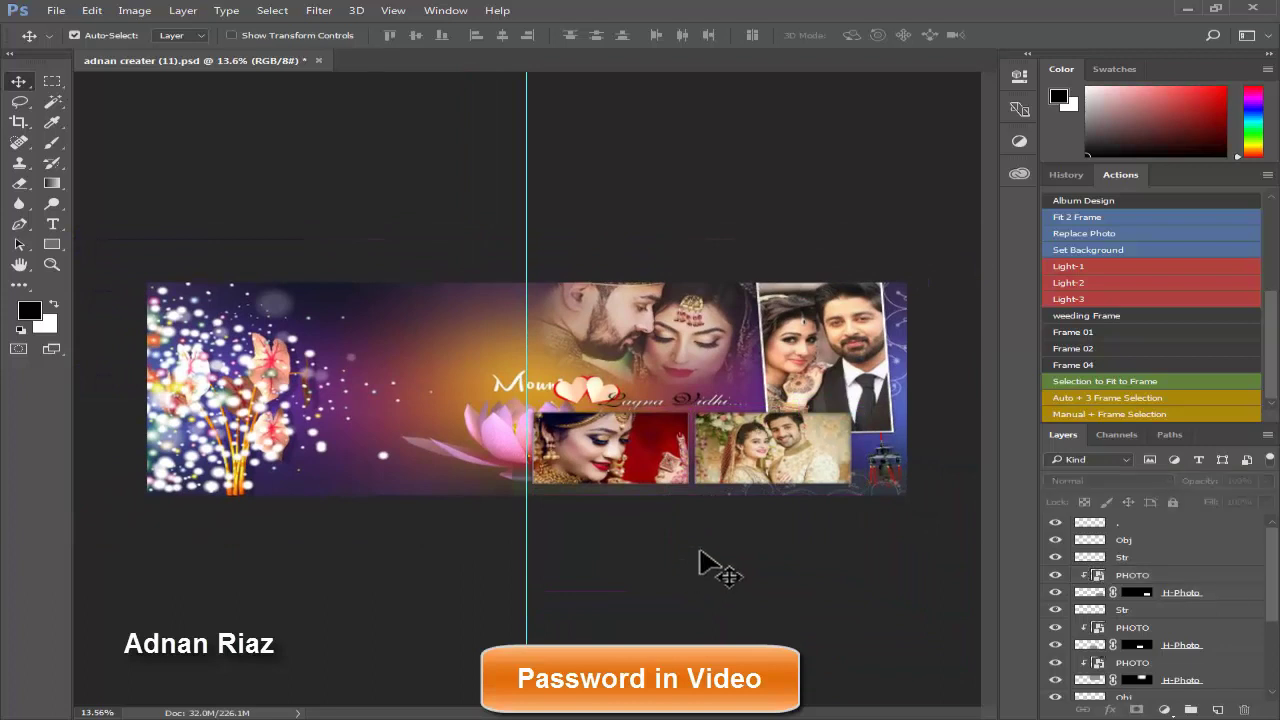
- Drag adnan creater (50).psd from the psd12x36 folder onto Photoshop to open it
left_click(1188, 8)
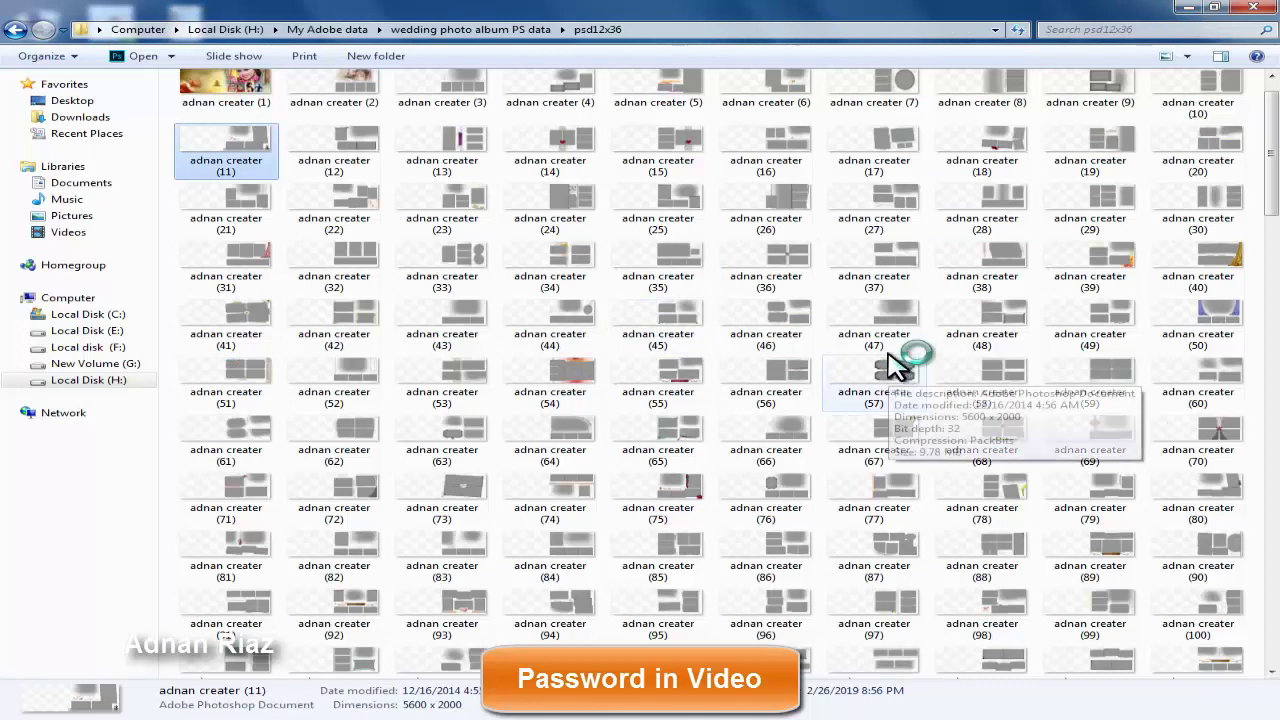
left_click(894, 206)
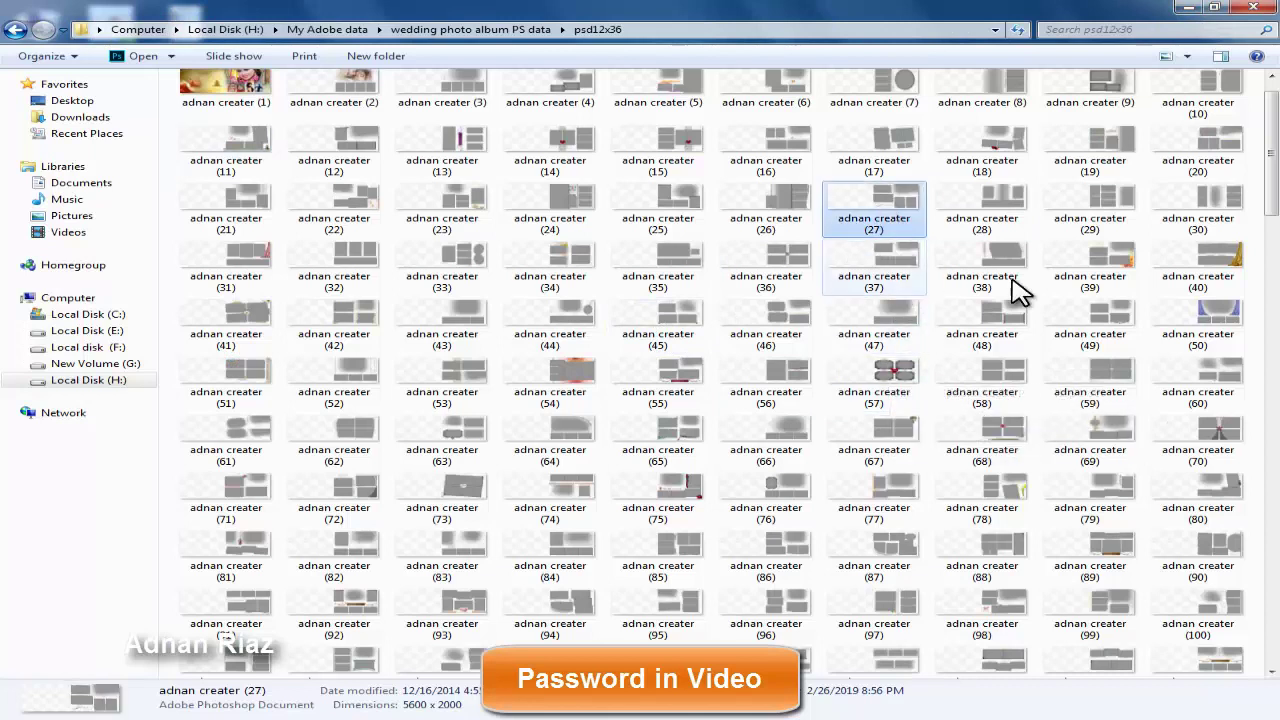
left_click_drag(1210, 322, 737, 66)
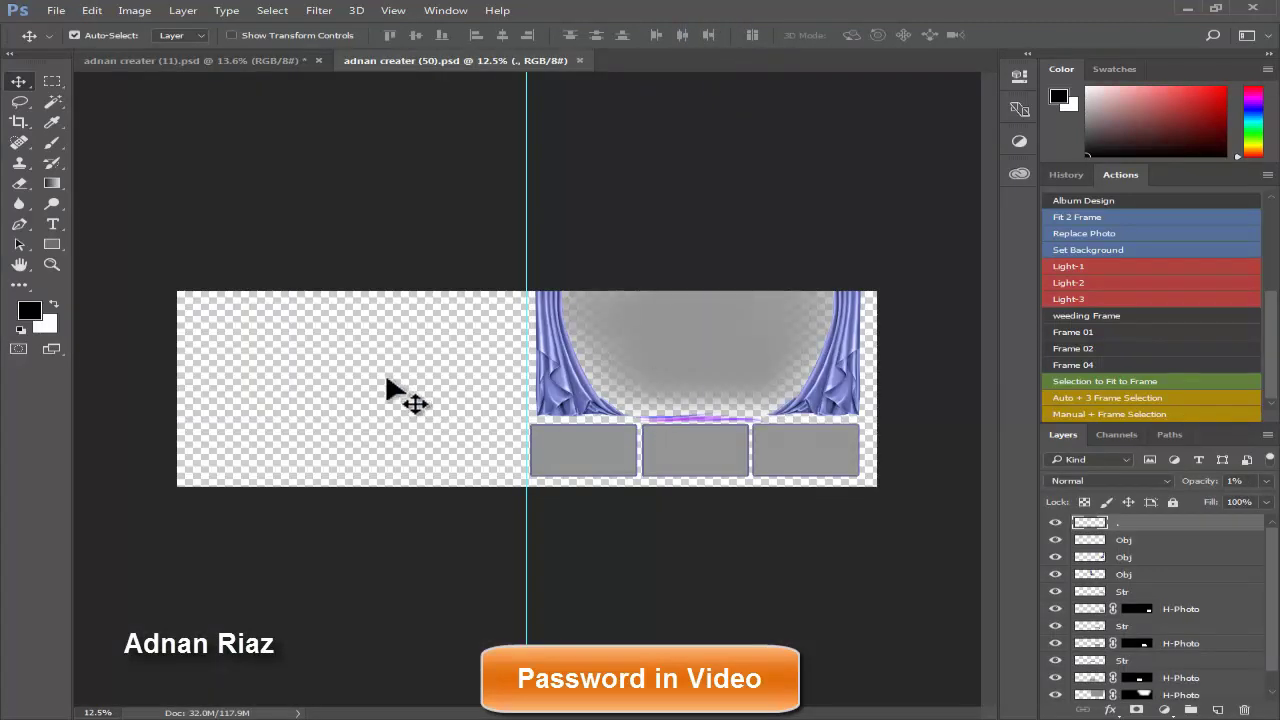
- Select the Background layer, run Replace Photo, and search drive H: for the Background folder
left_click(297, 395)
scroll(1272, 665, "down", 1)
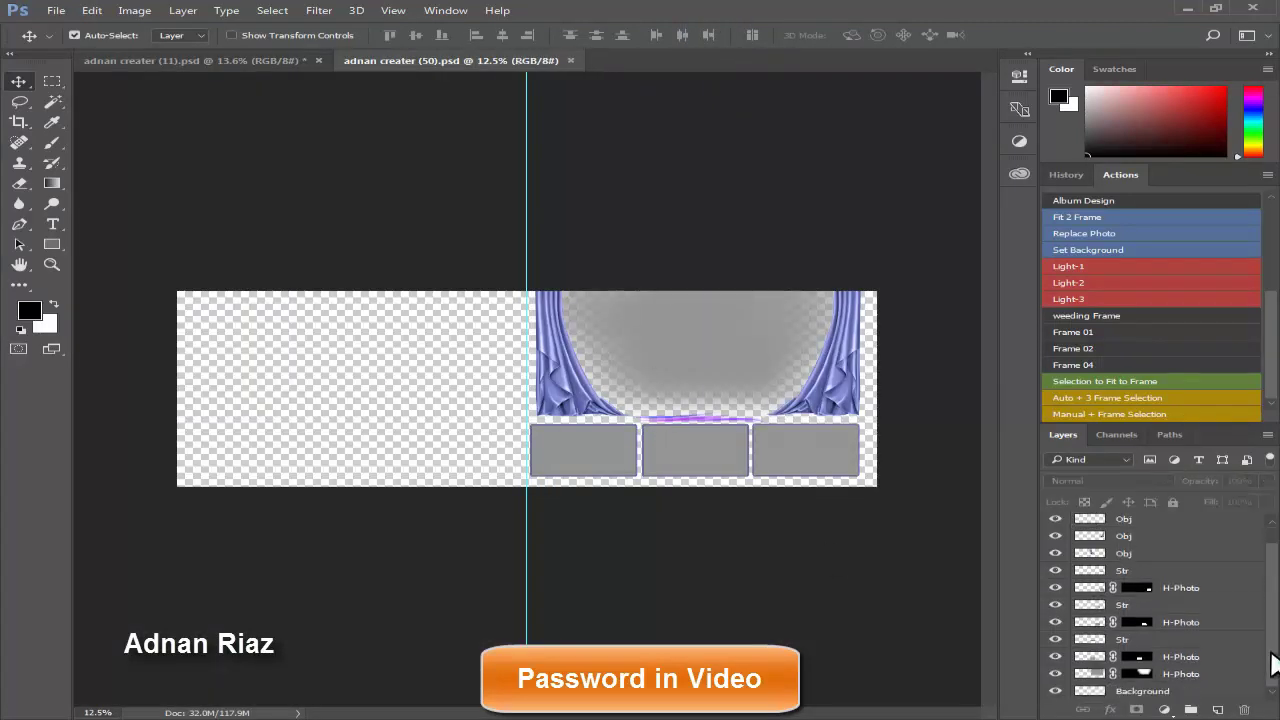
left_click(1140, 691)
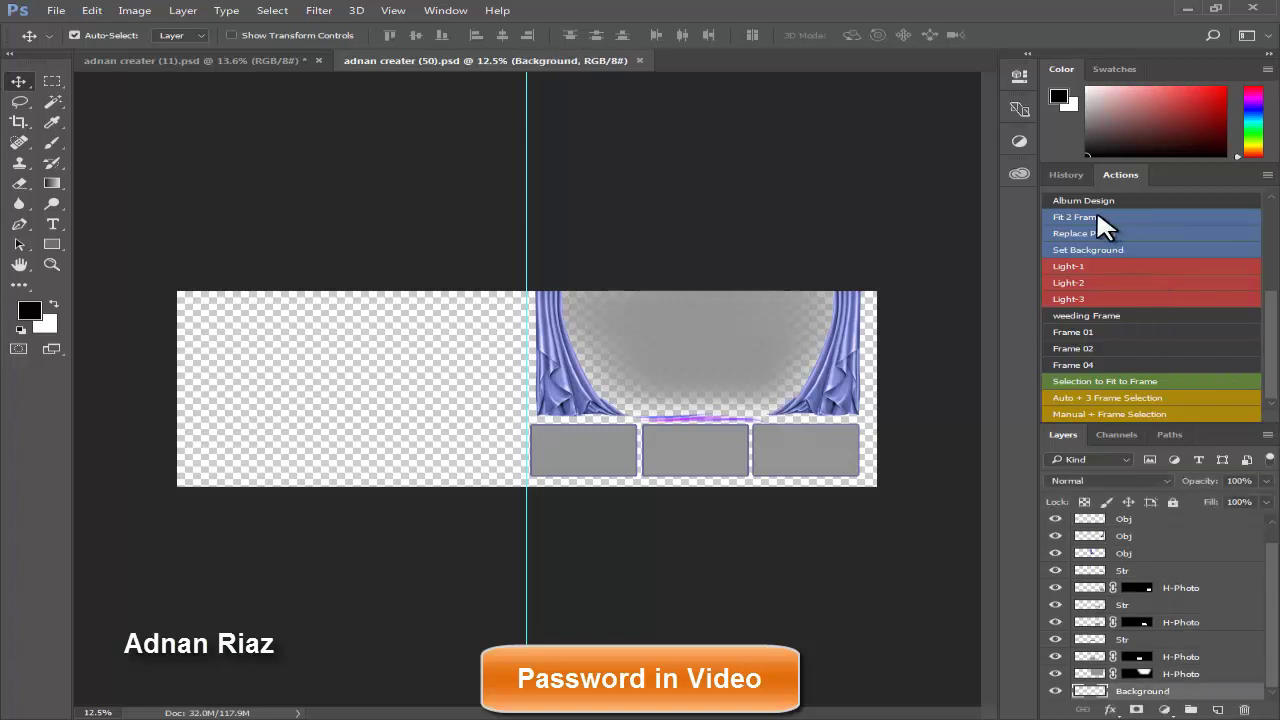
left_click(1145, 235)
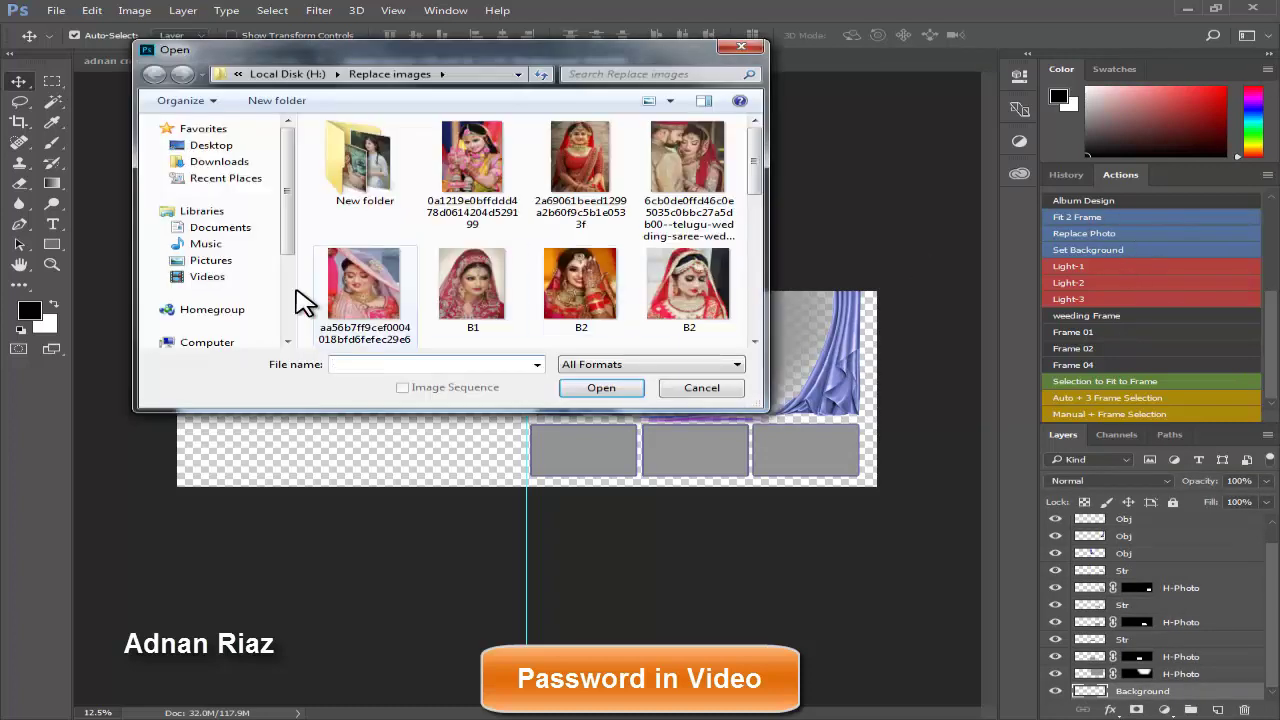
left_click_drag(288, 220, 290, 315)
scroll(283, 313, "down", 1)
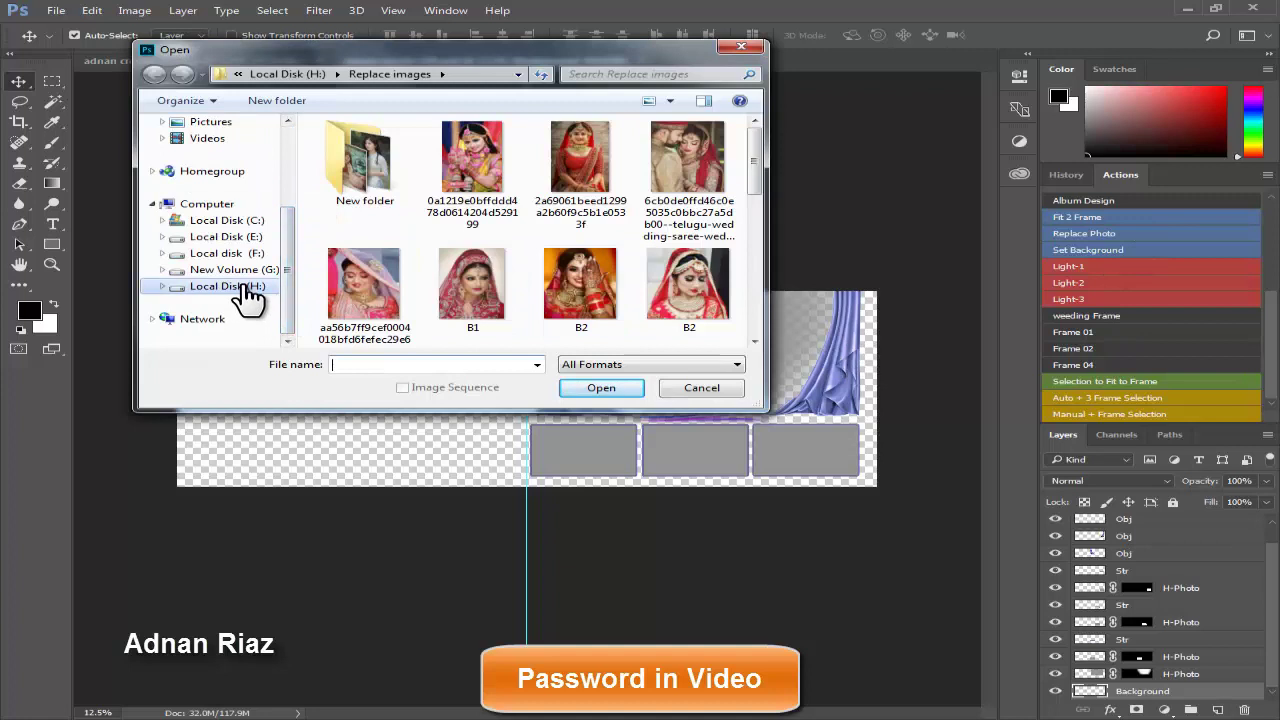
left_click(243, 290)
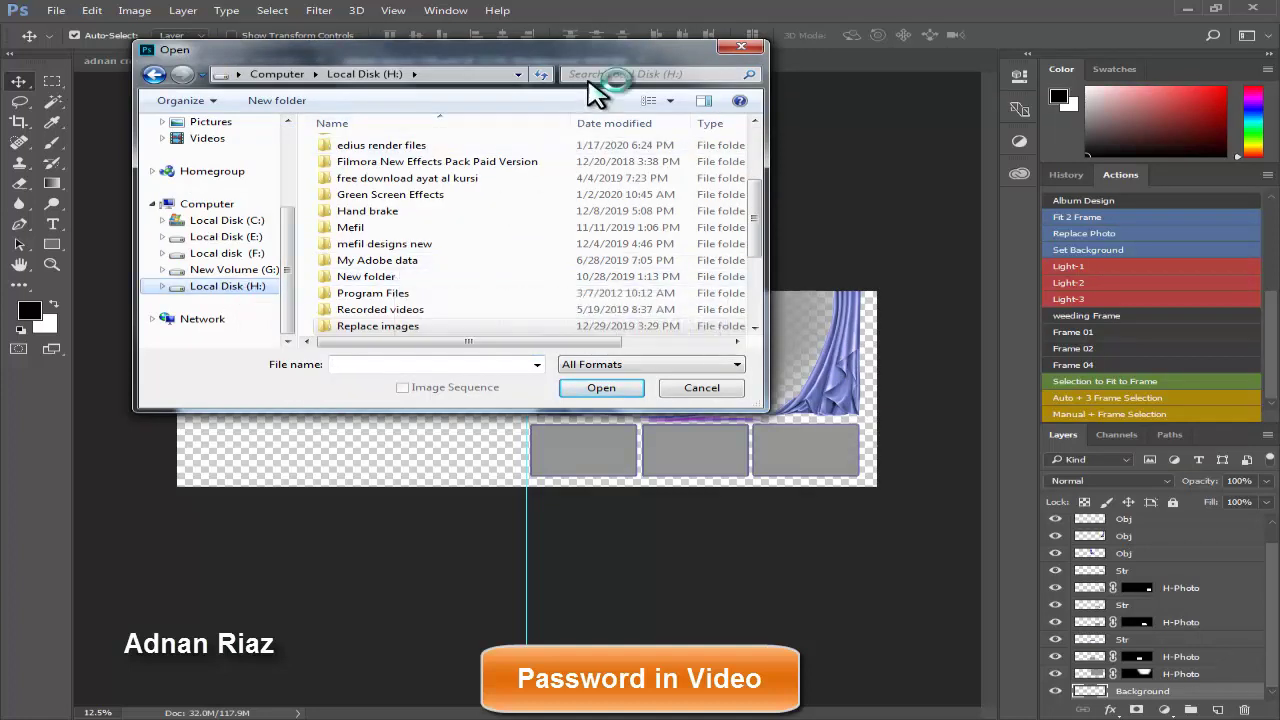
left_click(592, 76)
left_click(580, 92)
type("back")
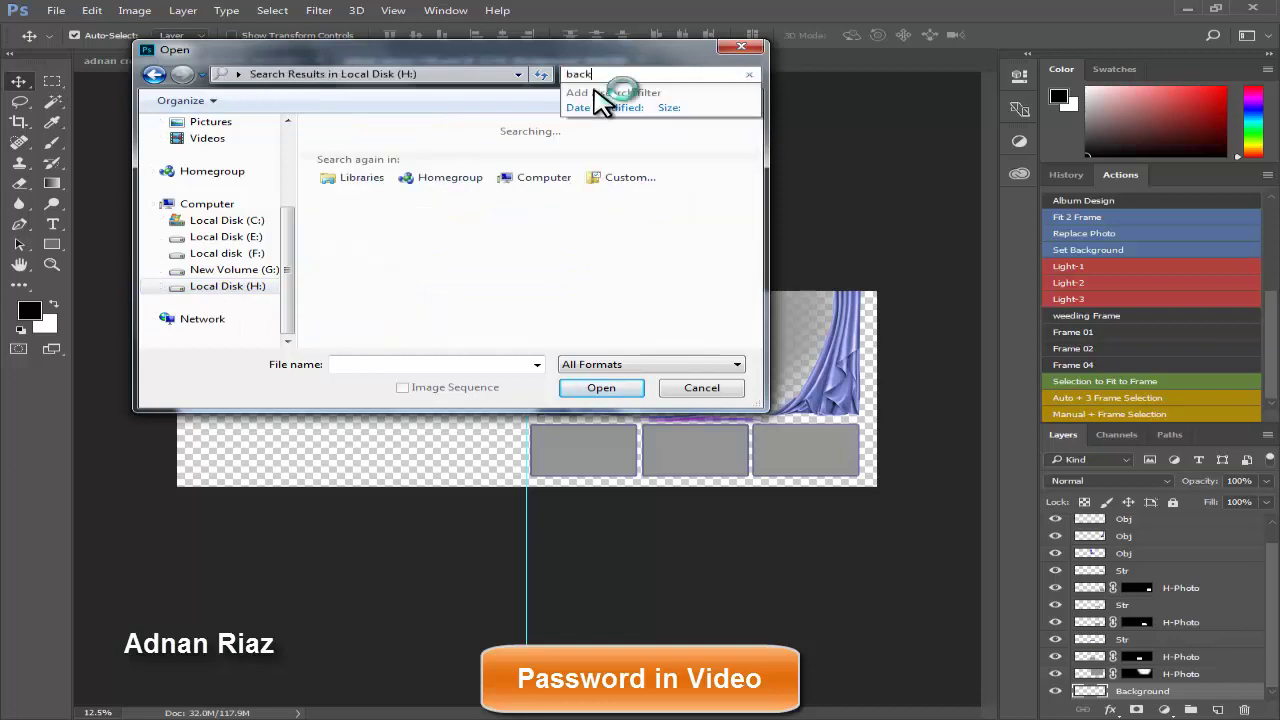
- Place background image 01 (7) and stretch it across the whole canvas
right_click(378, 204)
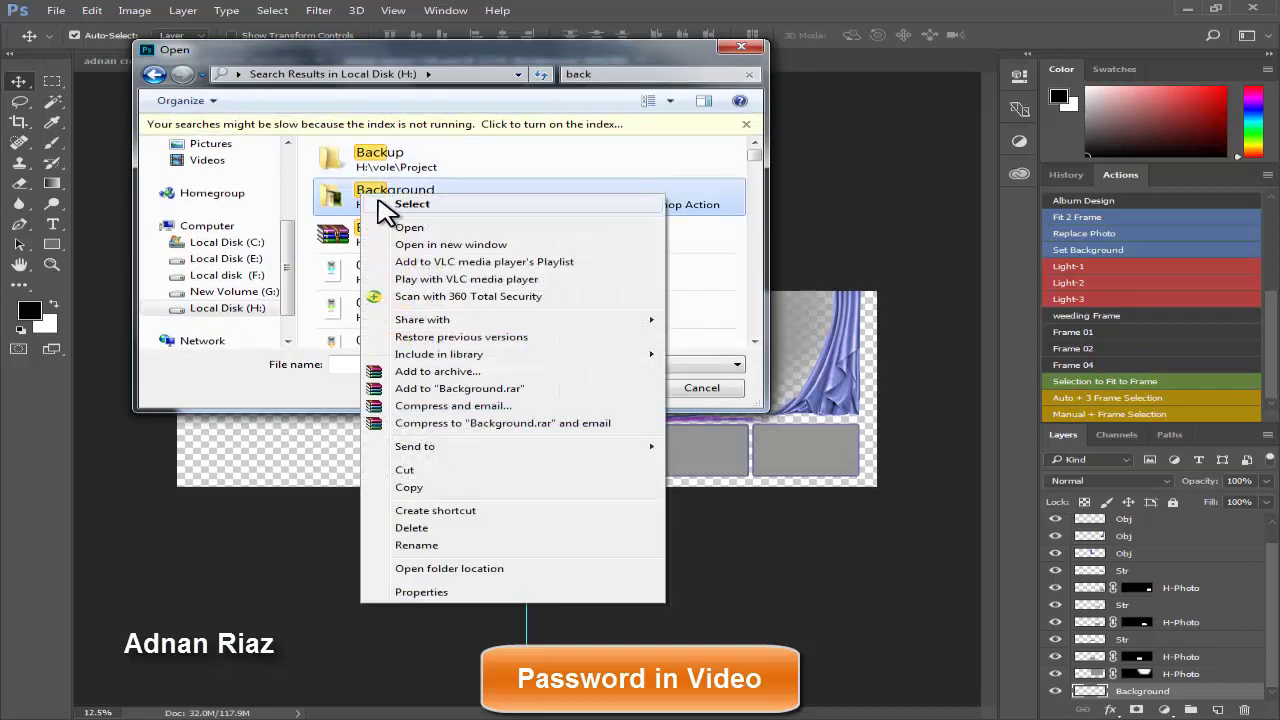
left_click(408, 227)
left_click(385, 210)
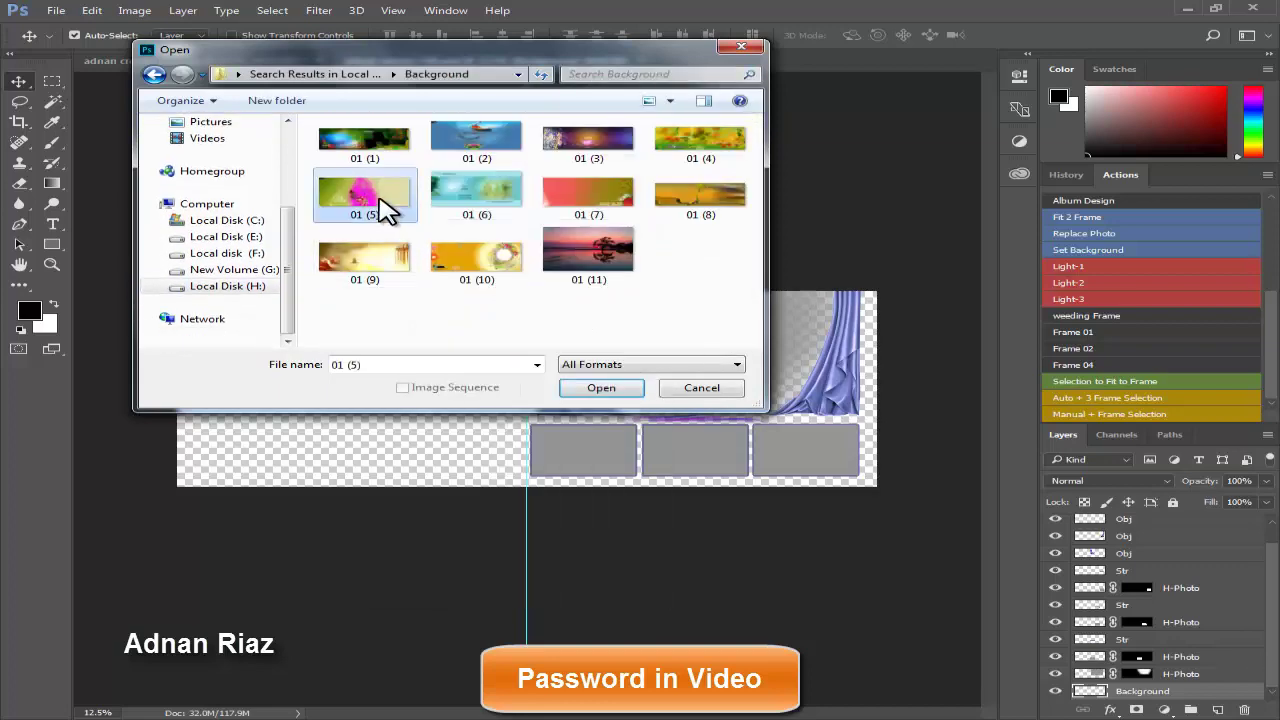
left_click(575, 205)
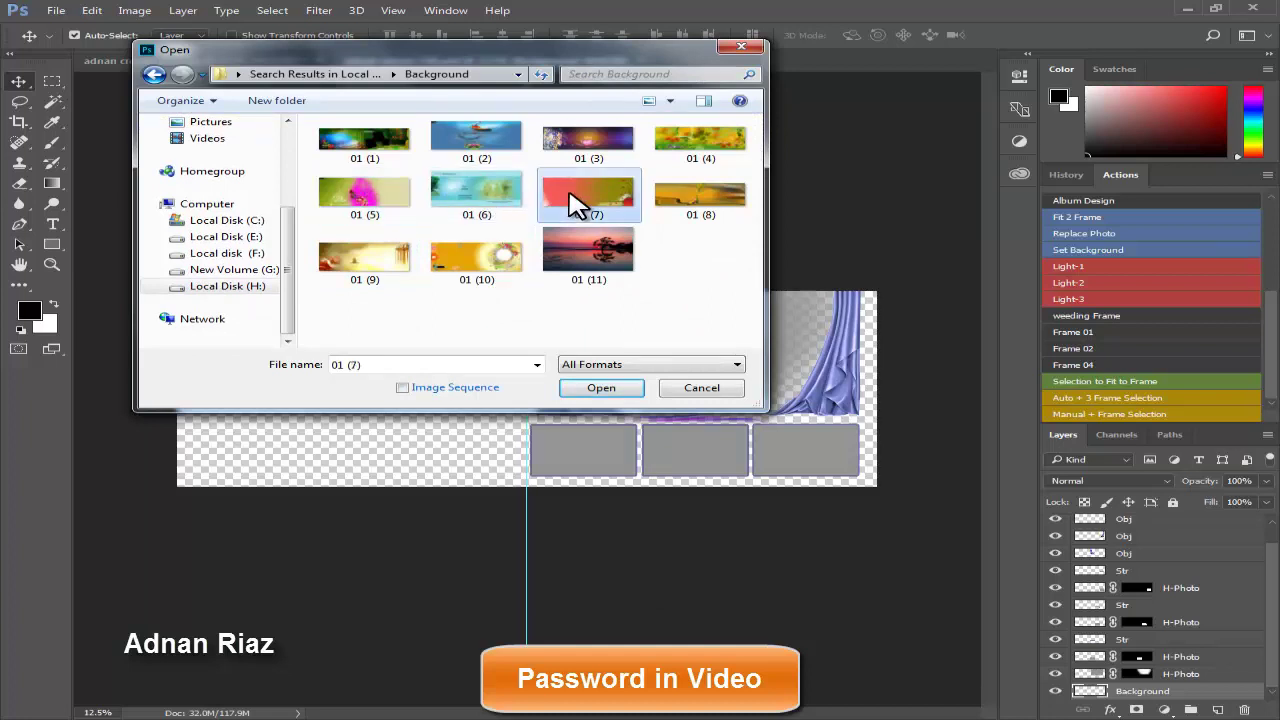
left_click(601, 390)
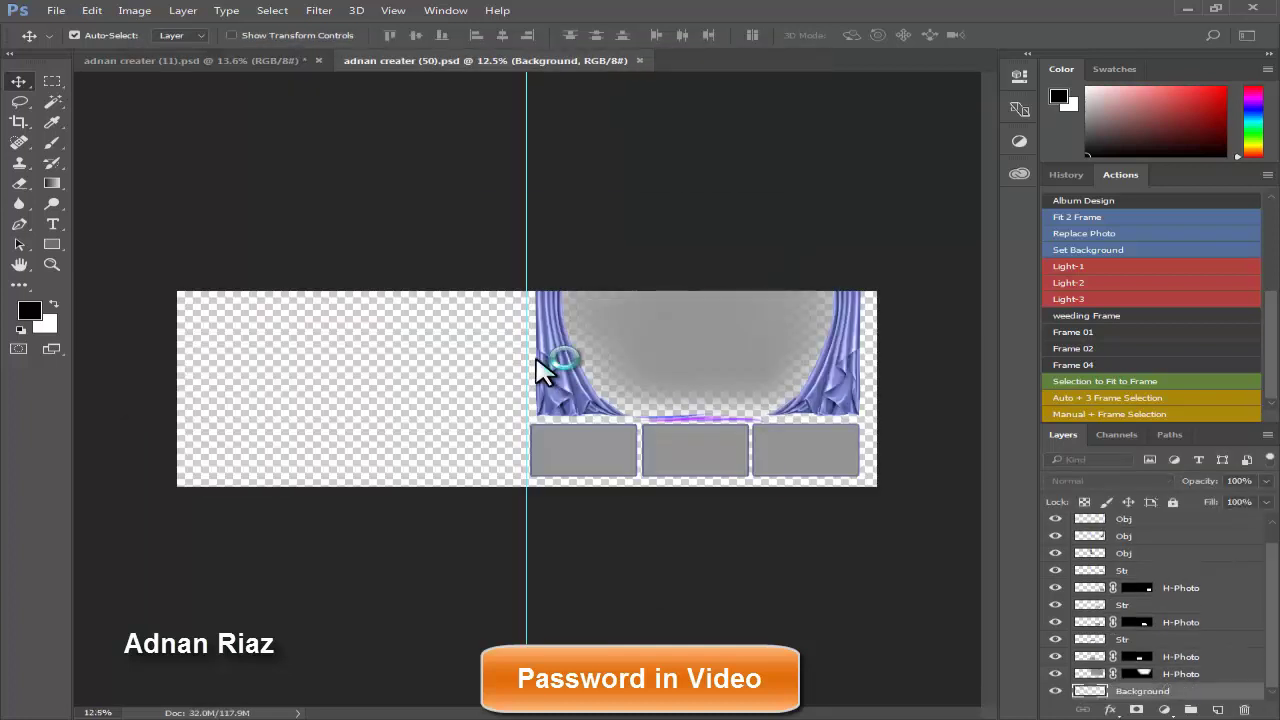
left_click(590, 272)
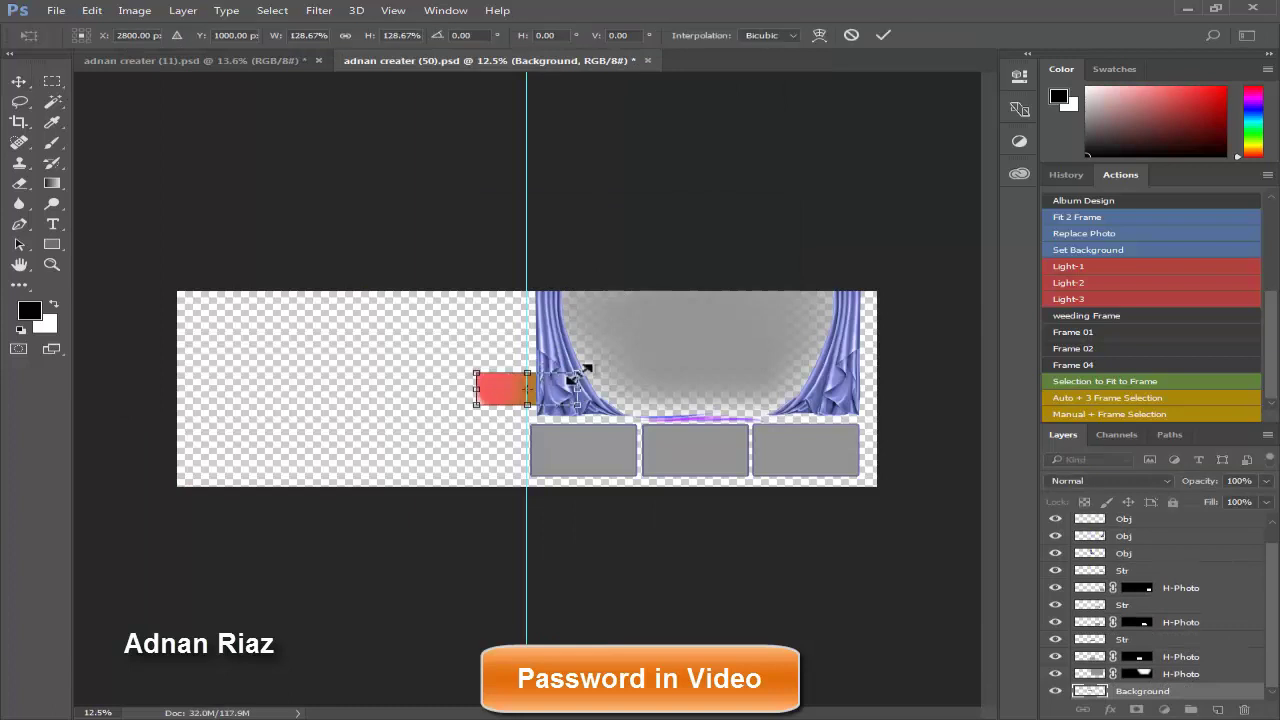
left_click_drag(585, 371, 884, 277)
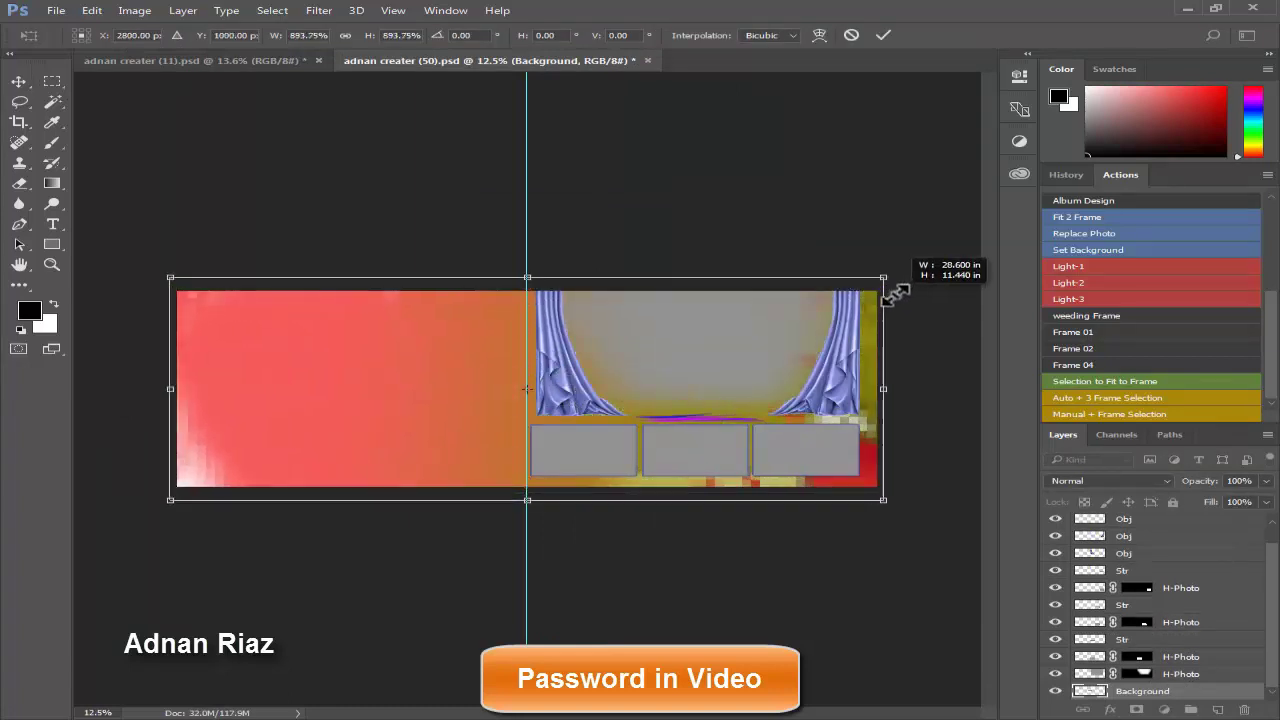
key("Return")
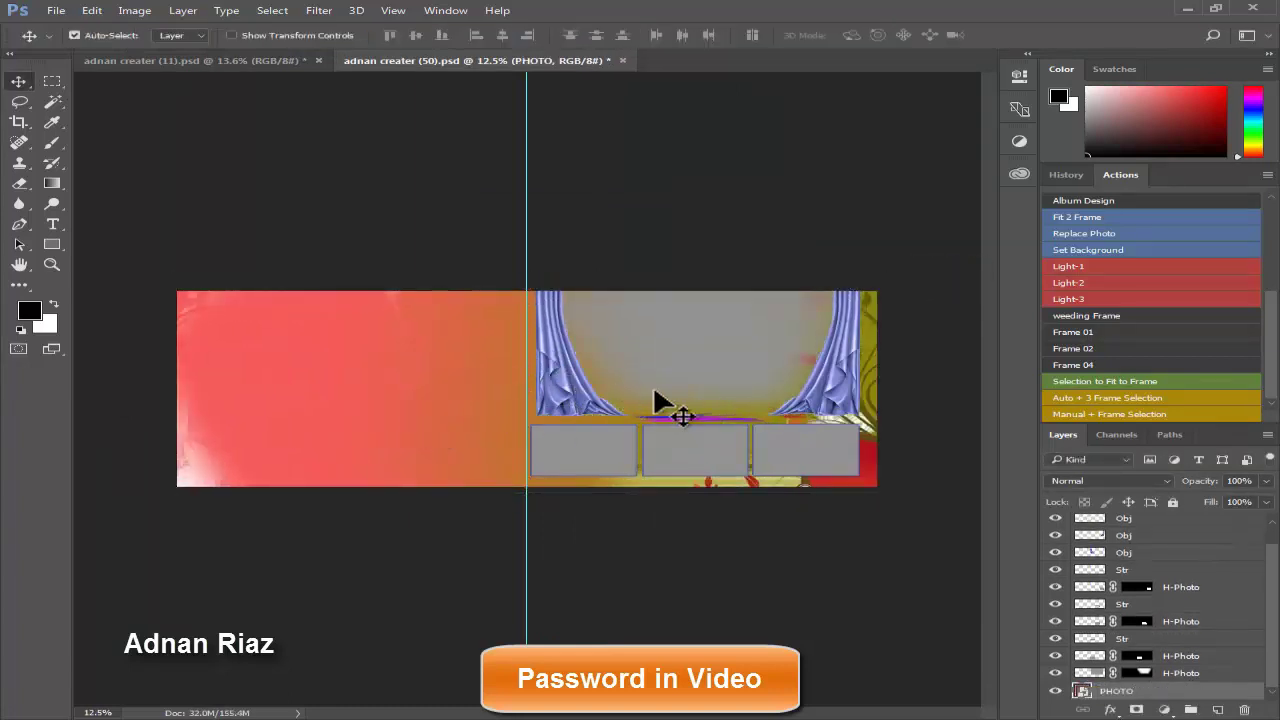
left_click(672, 362)
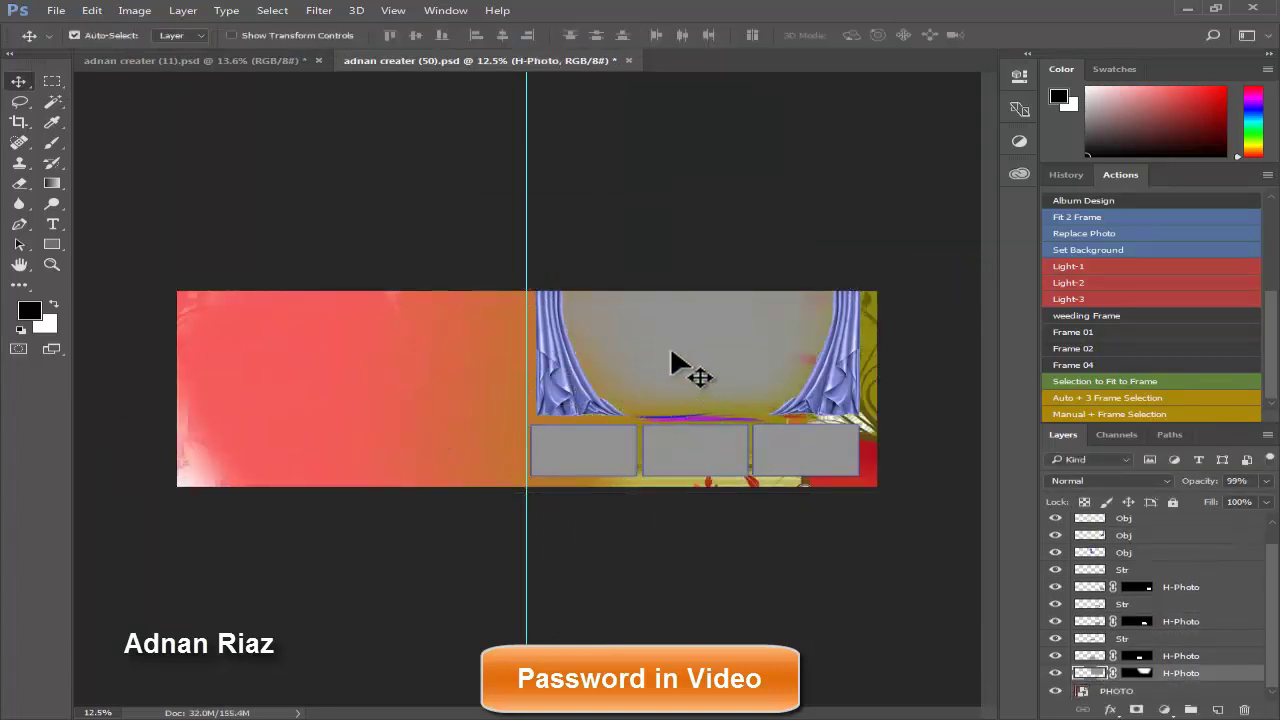
- Run Replace Photo and browse to the New folder inside H:\Replace images
left_click(1096, 222)
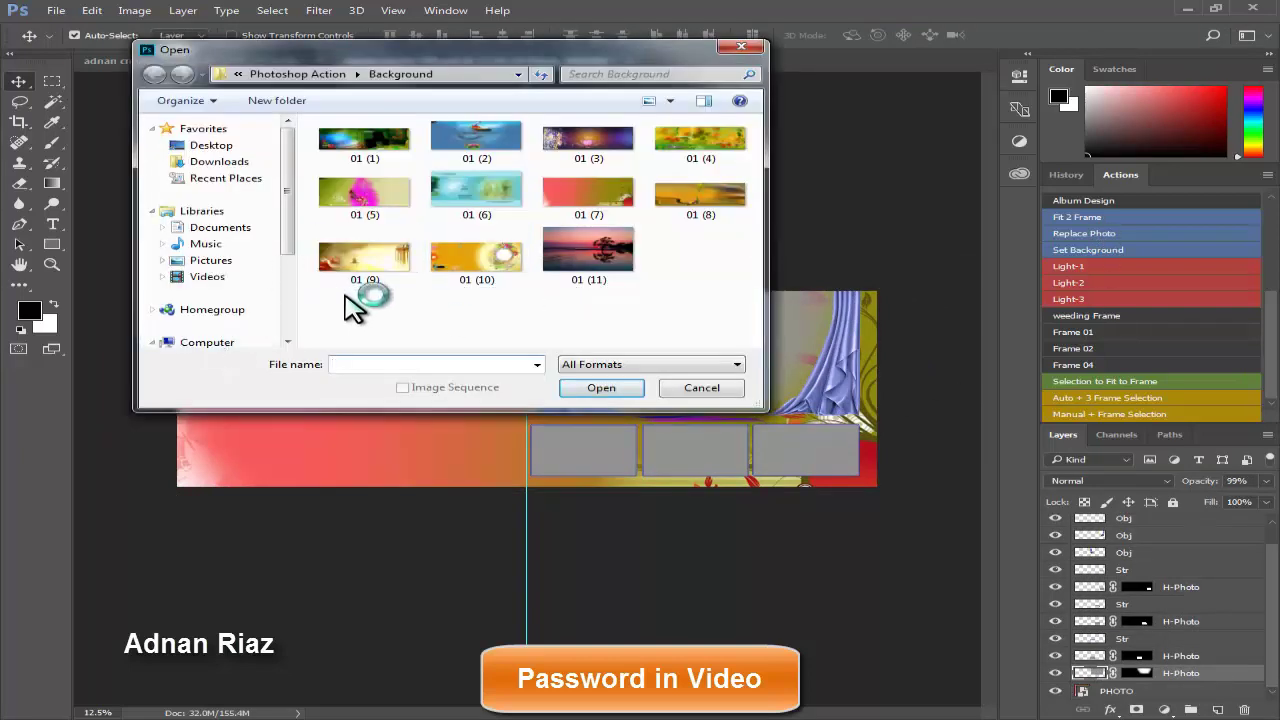
left_click_drag(286, 249, 289, 346)
left_click(258, 288)
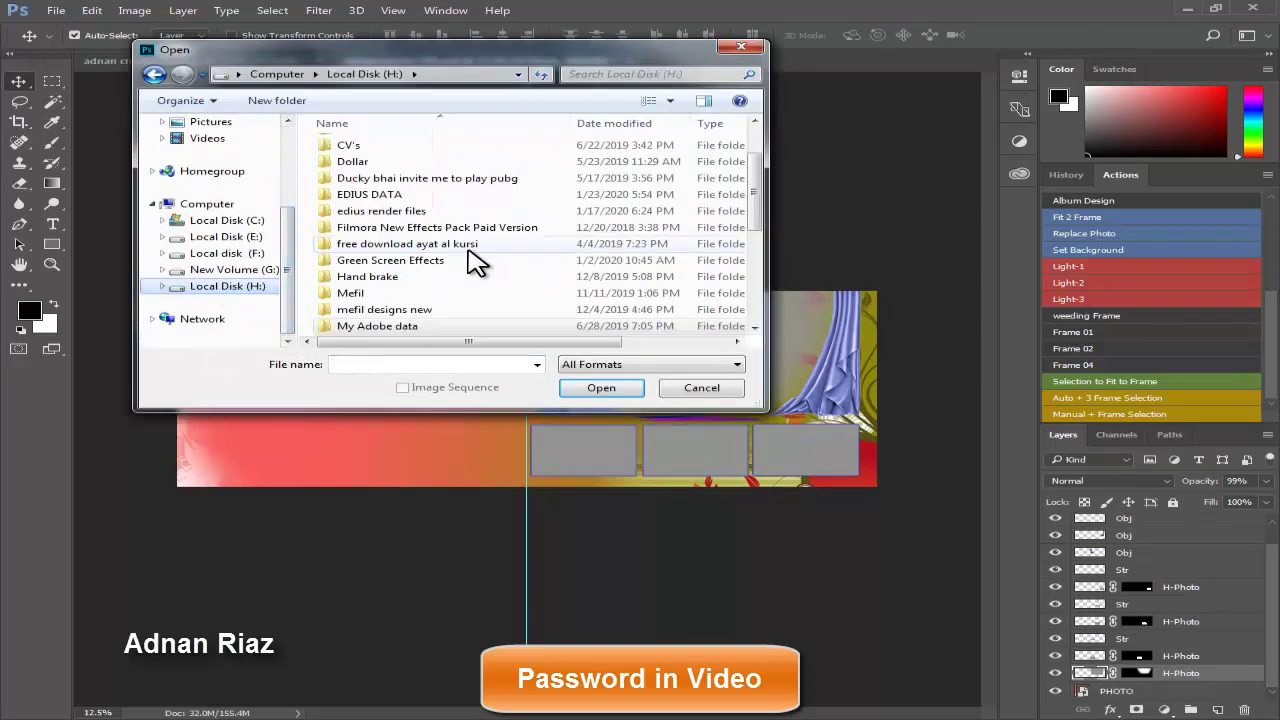
scroll(400, 294, "down", 3)
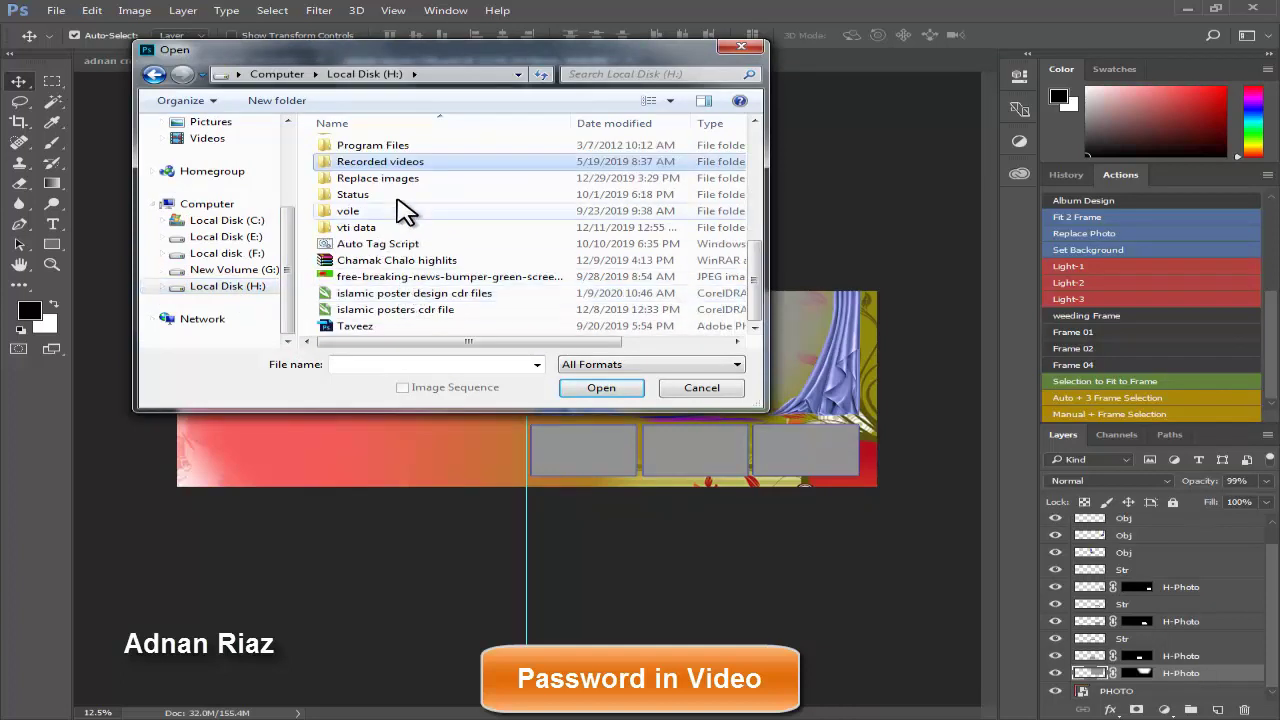
double_click(400, 177)
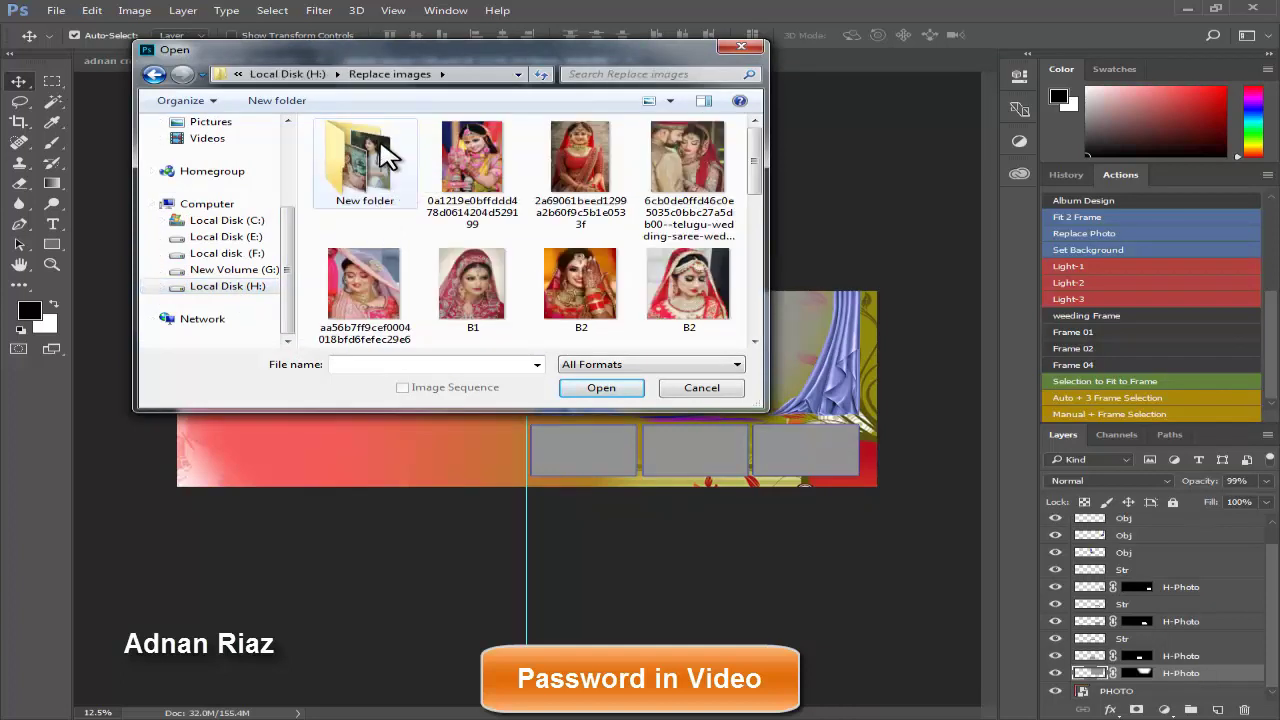
double_click(388, 170)
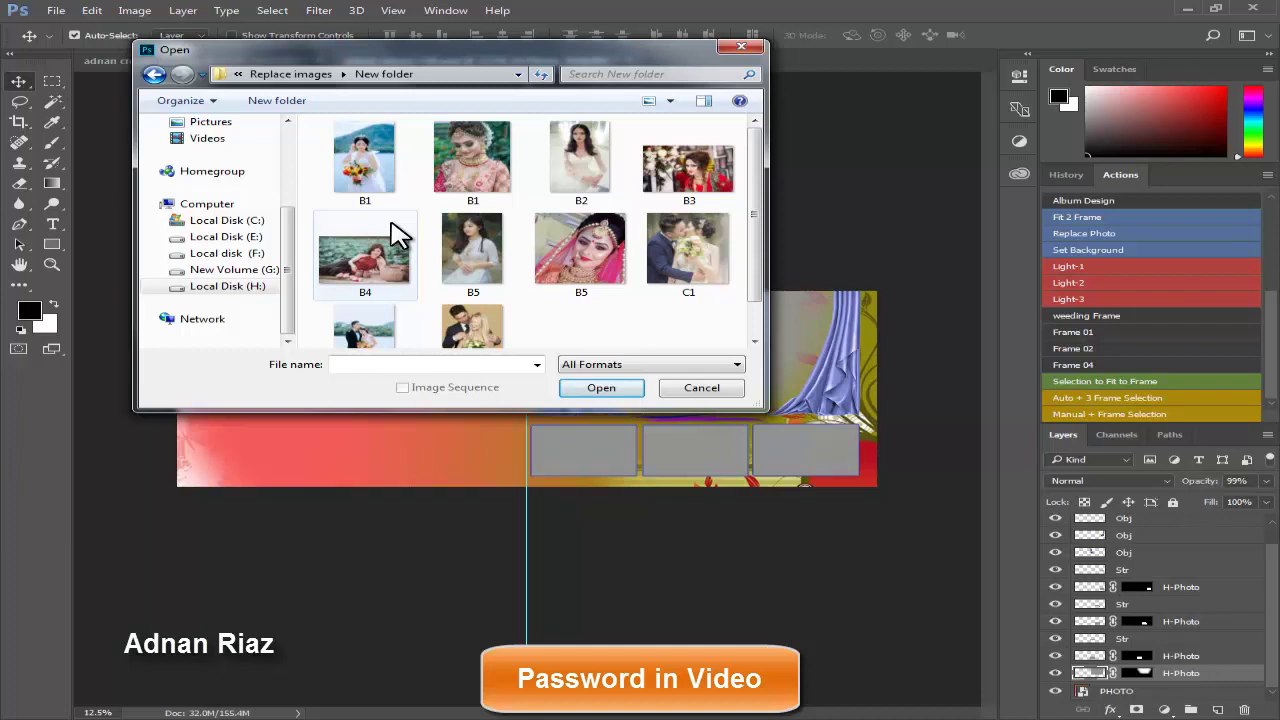
- Place couple photo C1 and scale it to cover the large top frame
left_click(397, 236)
scroll(397, 236, "down", 1)
scroll(538, 238, "up", 1)
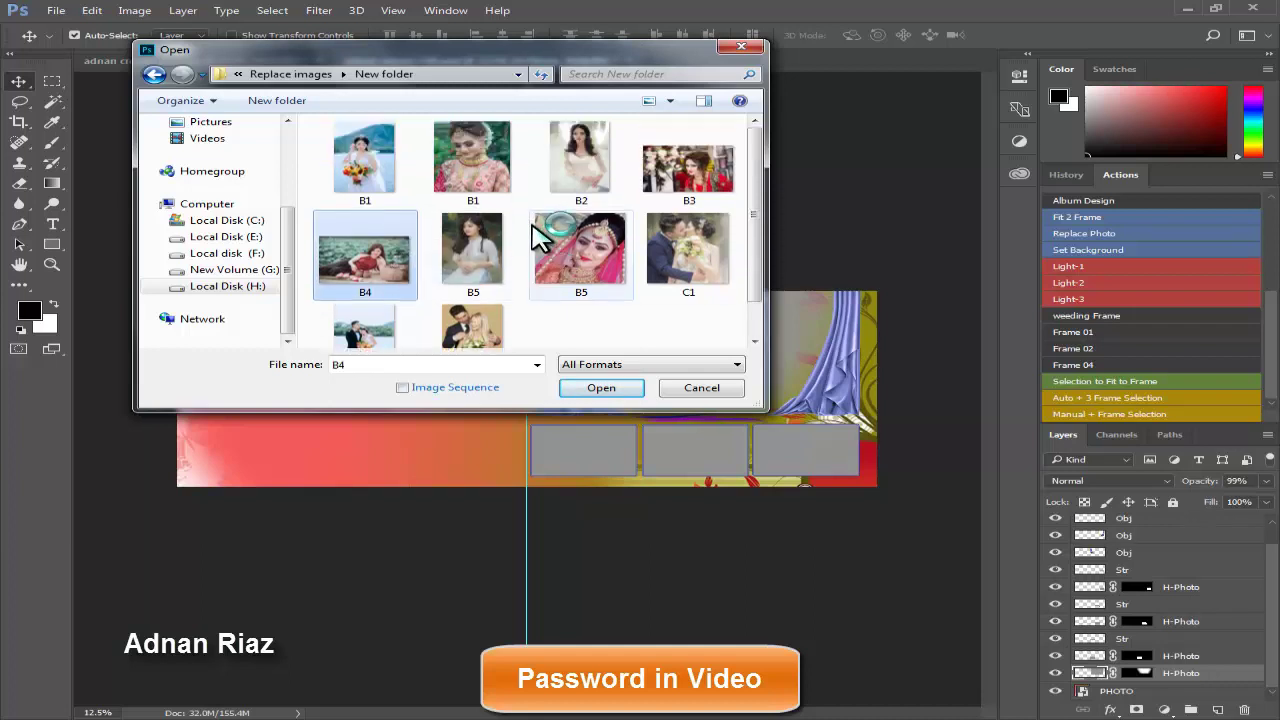
left_click(682, 252)
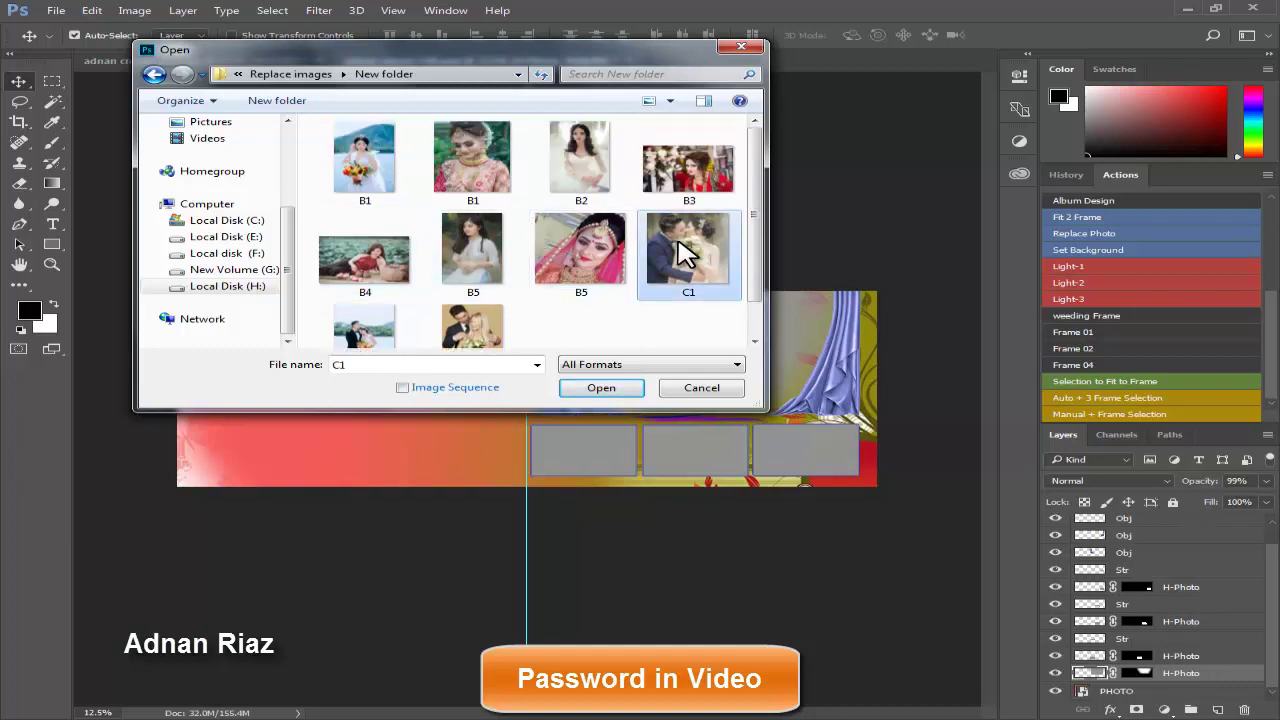
left_click(600, 390)
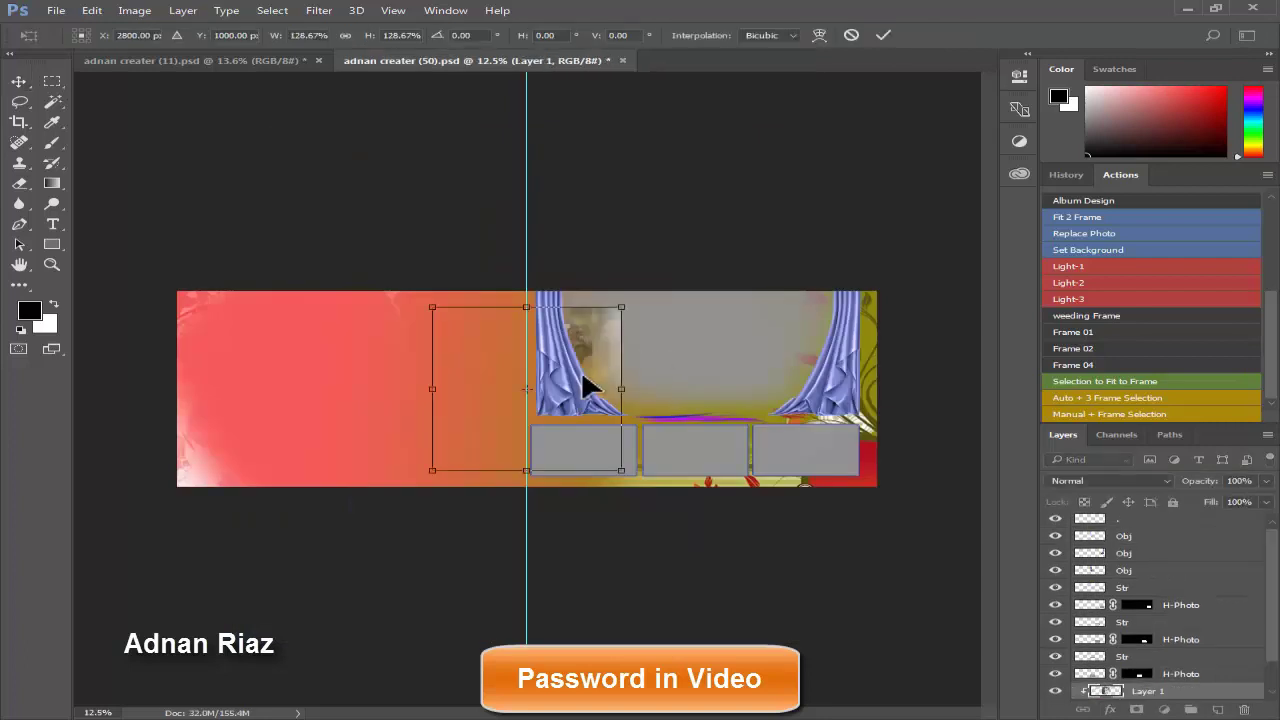
left_click_drag(590, 385, 757, 366)
mouse_move(790, 300)
left_mouse_down()
mouse_move(868, 243)
mouse_move(880, 214)
left_mouse_up()
left_click_drag(766, 271, 766, 302)
key("Return")
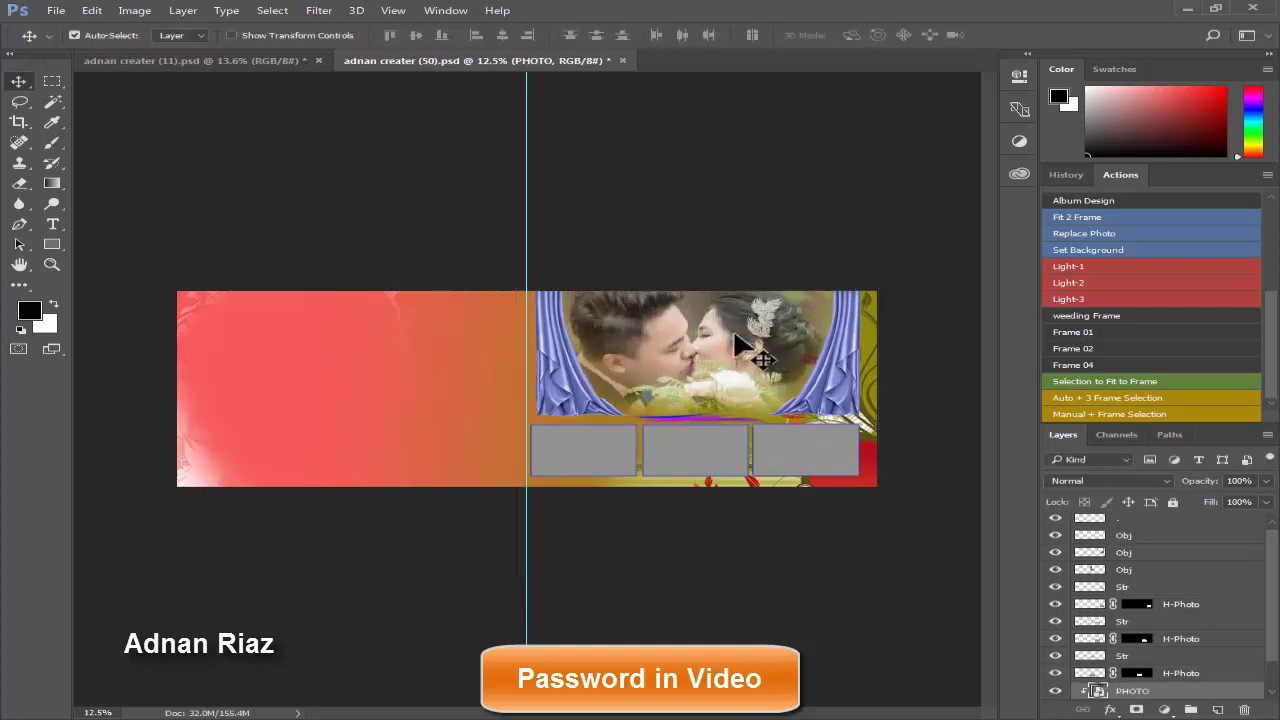
- Place bride photo B5 and scale it to fill the left small frame
left_click(588, 442)
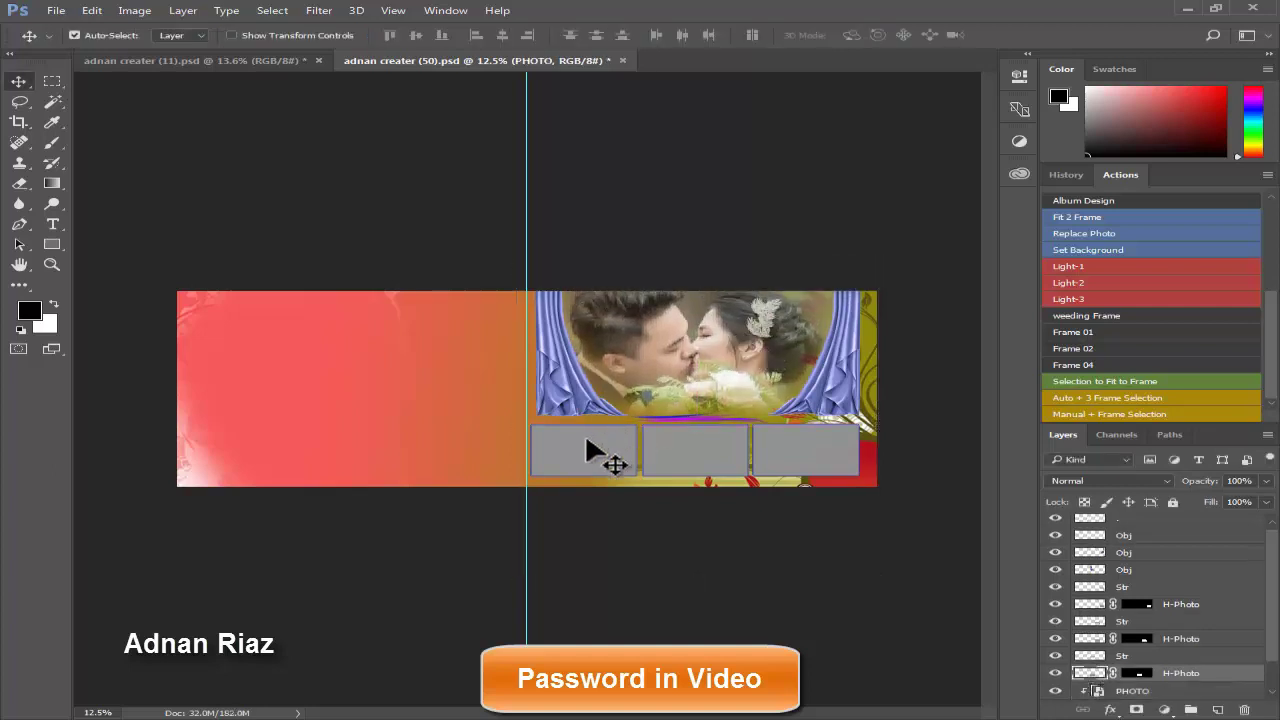
left_click(1097, 229)
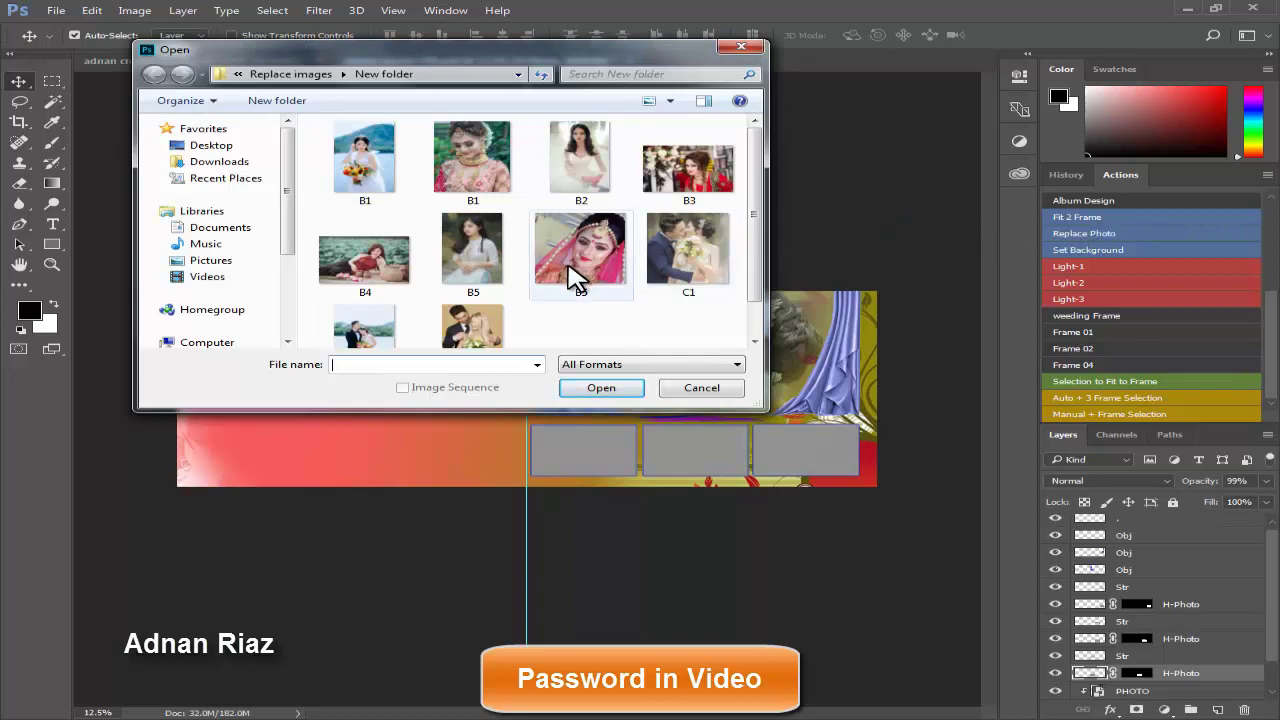
left_click(600, 265)
left_click(604, 388)
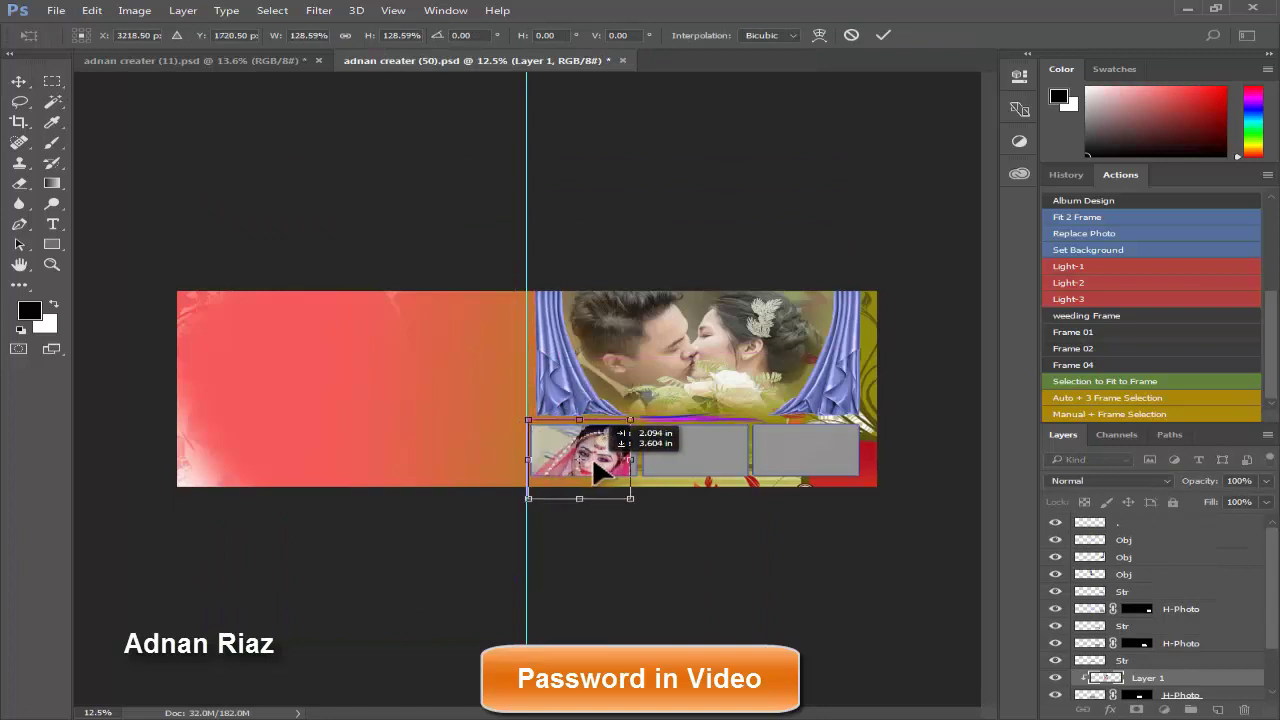
mouse_move(605, 398)
left_mouse_down()
mouse_move(678, 461)
mouse_move(660, 456)
left_mouse_up()
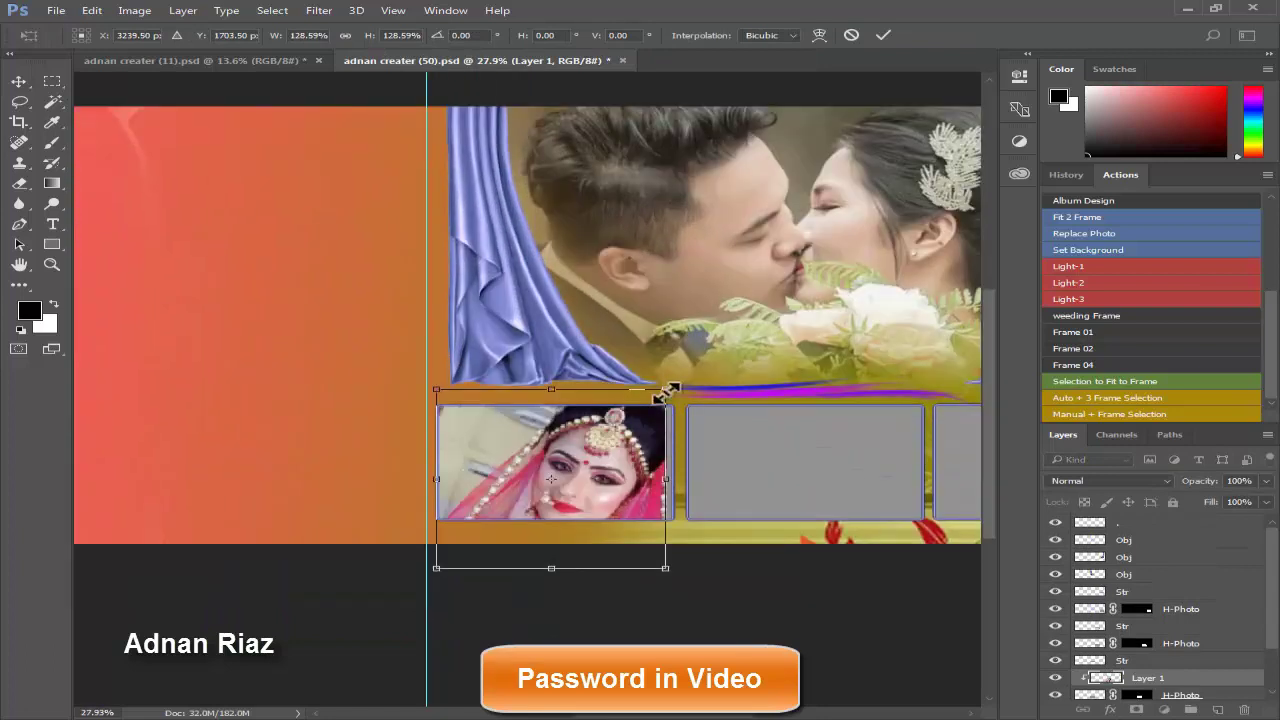
left_click_drag(663, 394, 688, 371)
left_click_drag(636, 463, 632, 456)
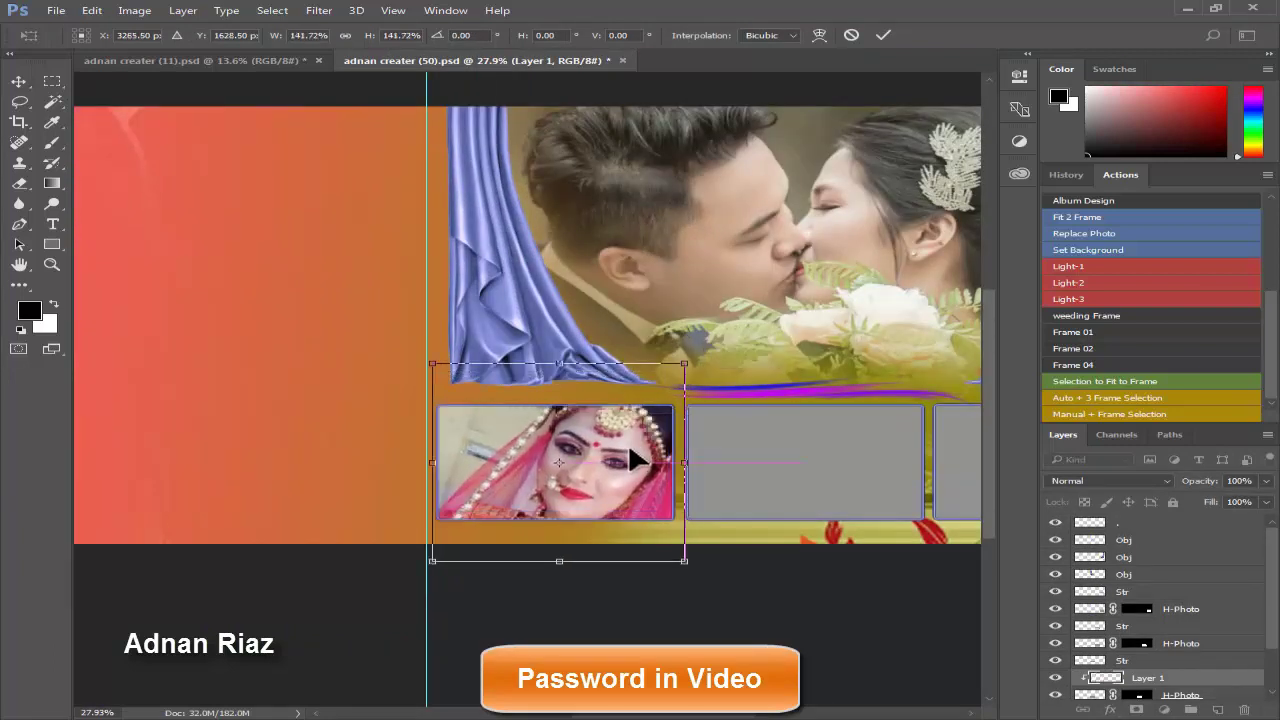
key("Return")
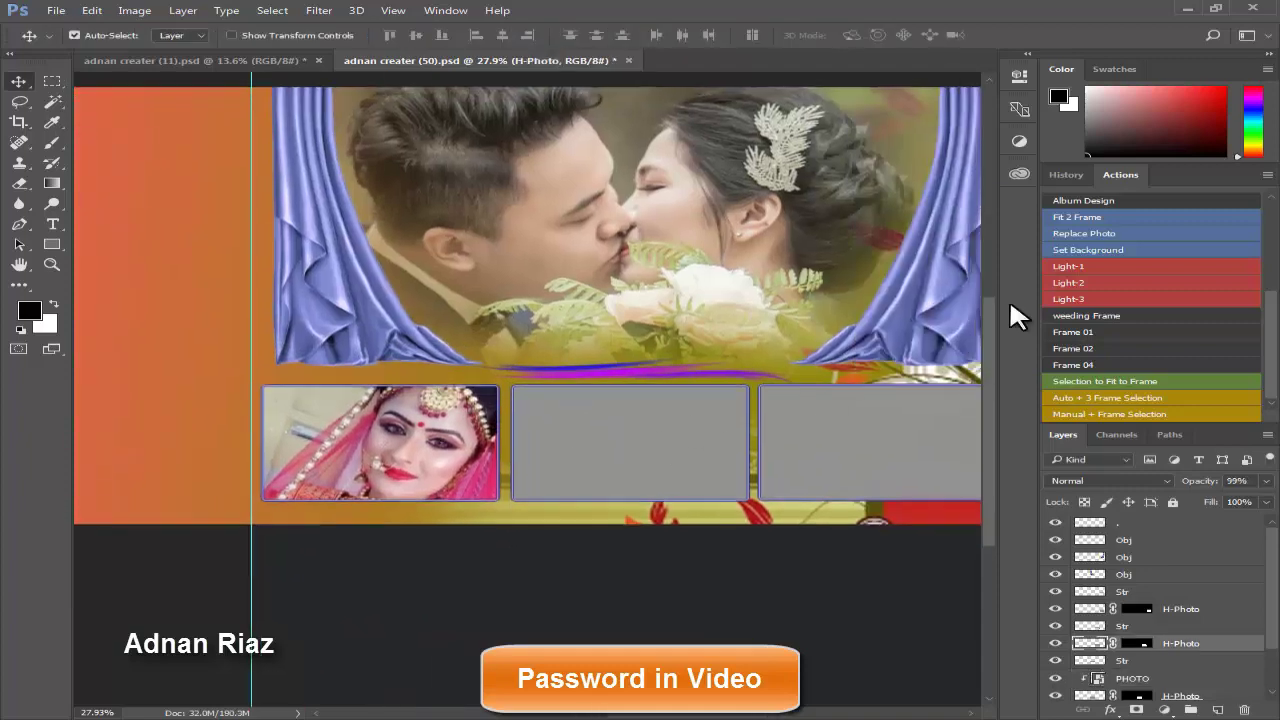
- Place couple photo C3 and fit it into the middle small frame
left_click(1075, 217)
scroll(523, 320, "down", 2)
left_click(457, 290)
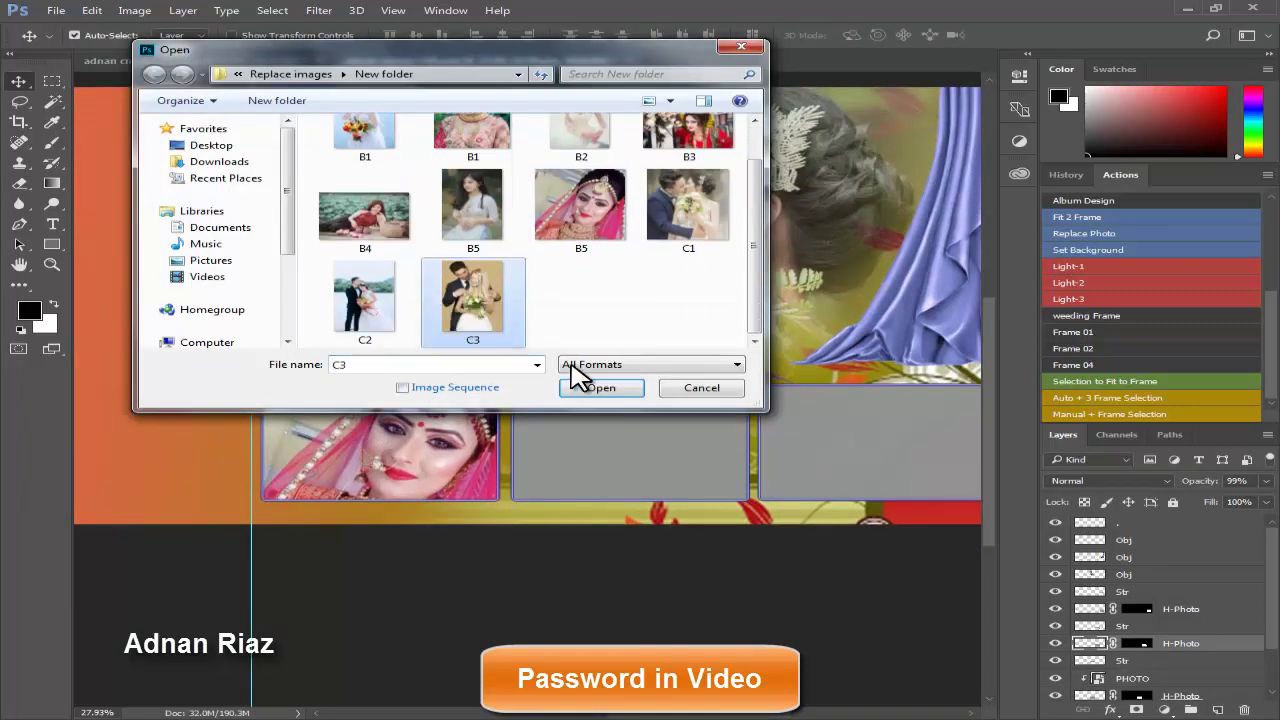
left_click(598, 389)
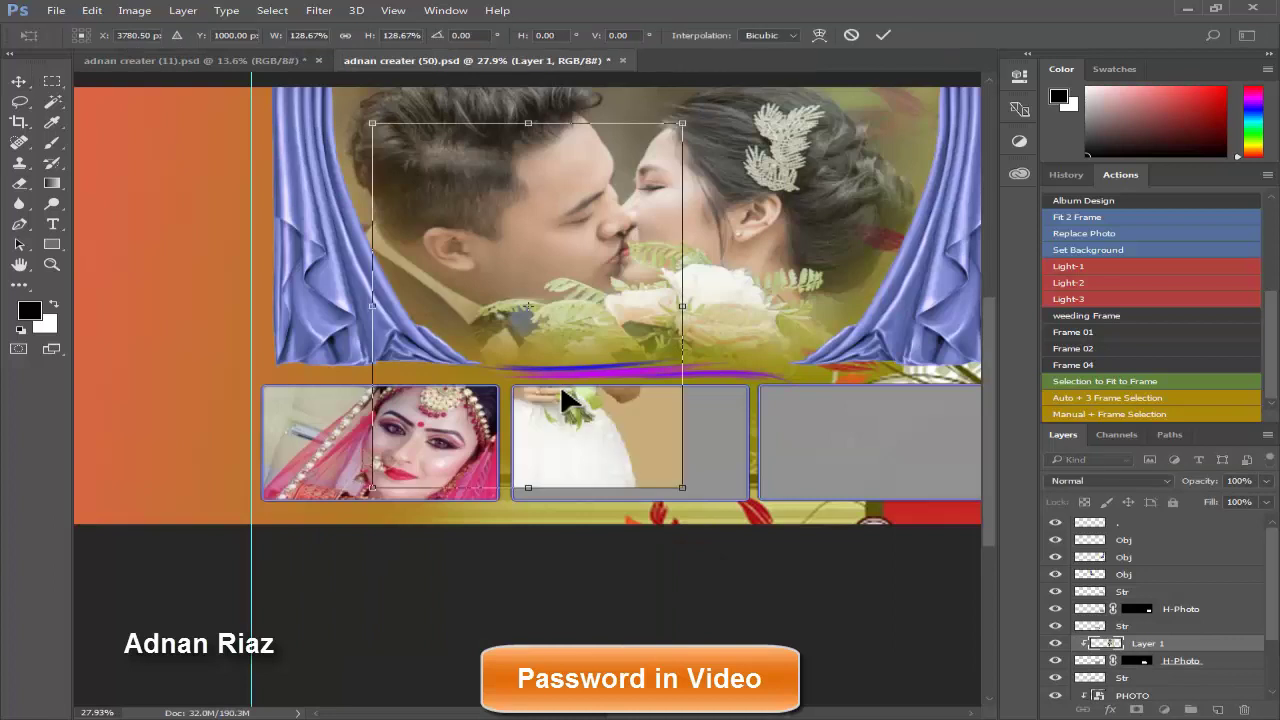
left_click_drag(688, 123, 576, 250)
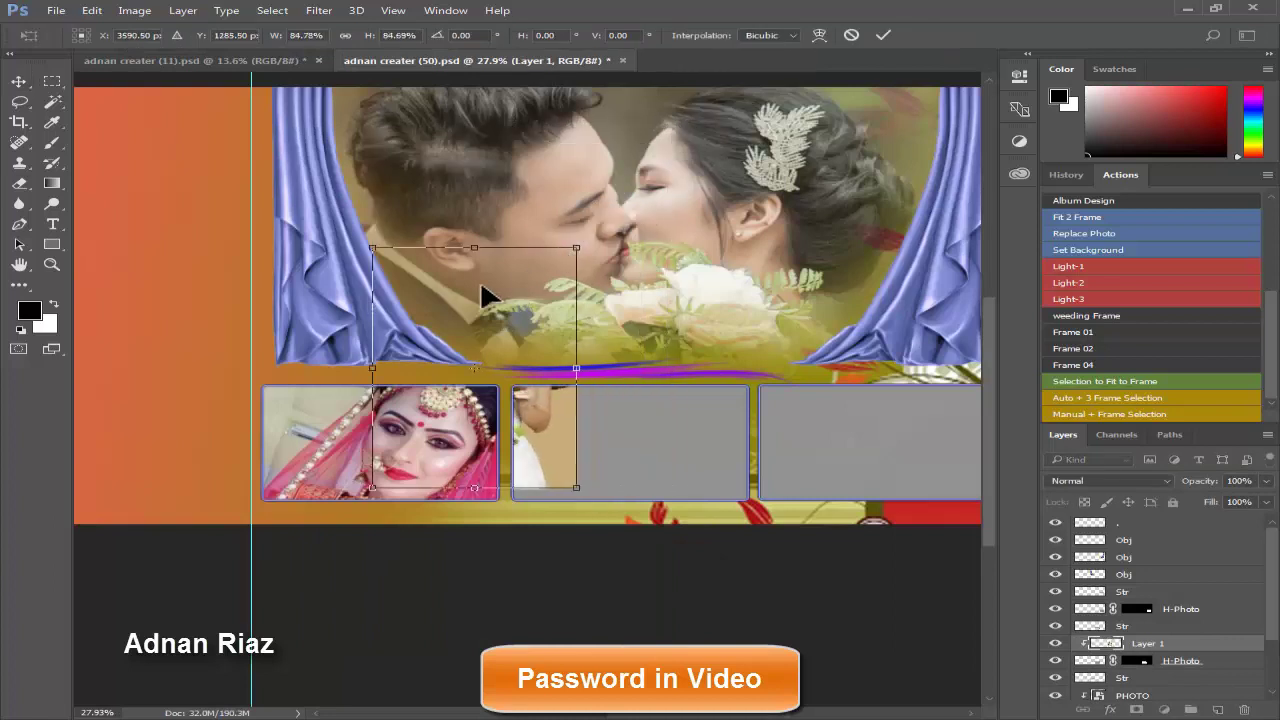
left_click_drag(484, 296, 640, 362)
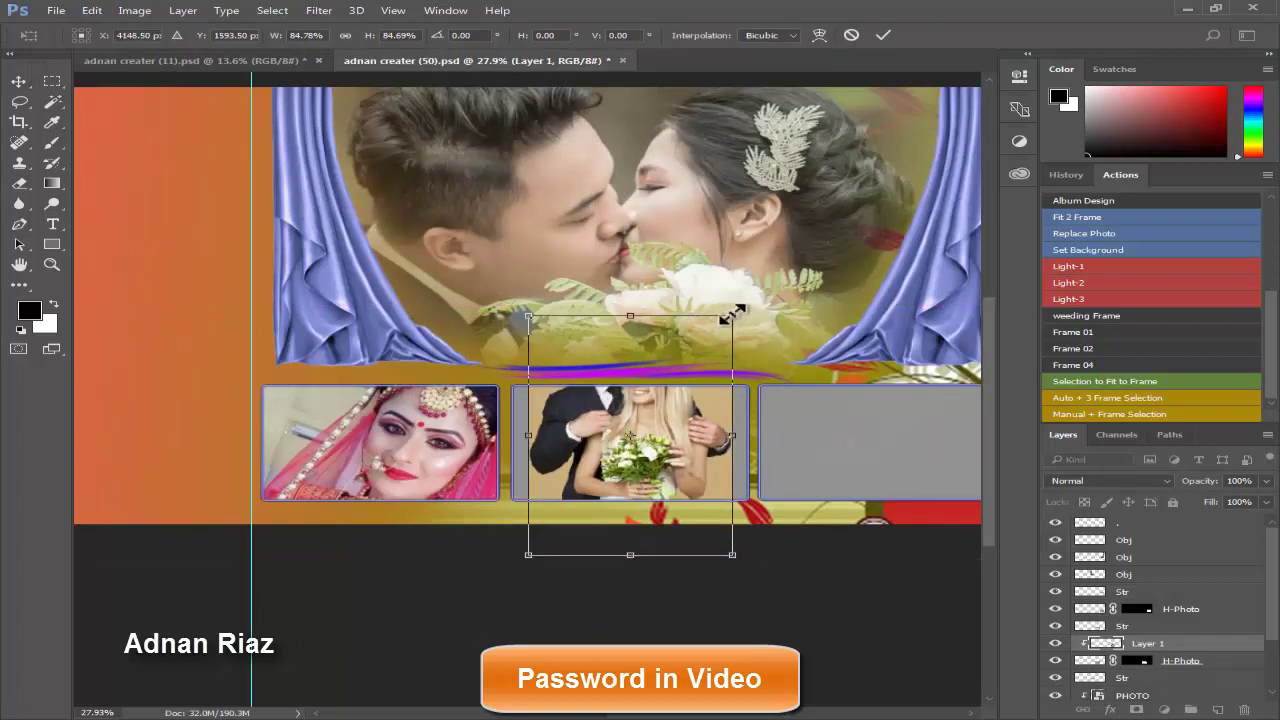
left_click_drag(732, 316, 764, 277)
mouse_move(699, 331)
left_mouse_down()
mouse_move(697, 411)
mouse_move(657, 380)
left_mouse_up()
key("Return")
- Place bride photo B3 and fit it into the right small frame
left_click(677, 428)
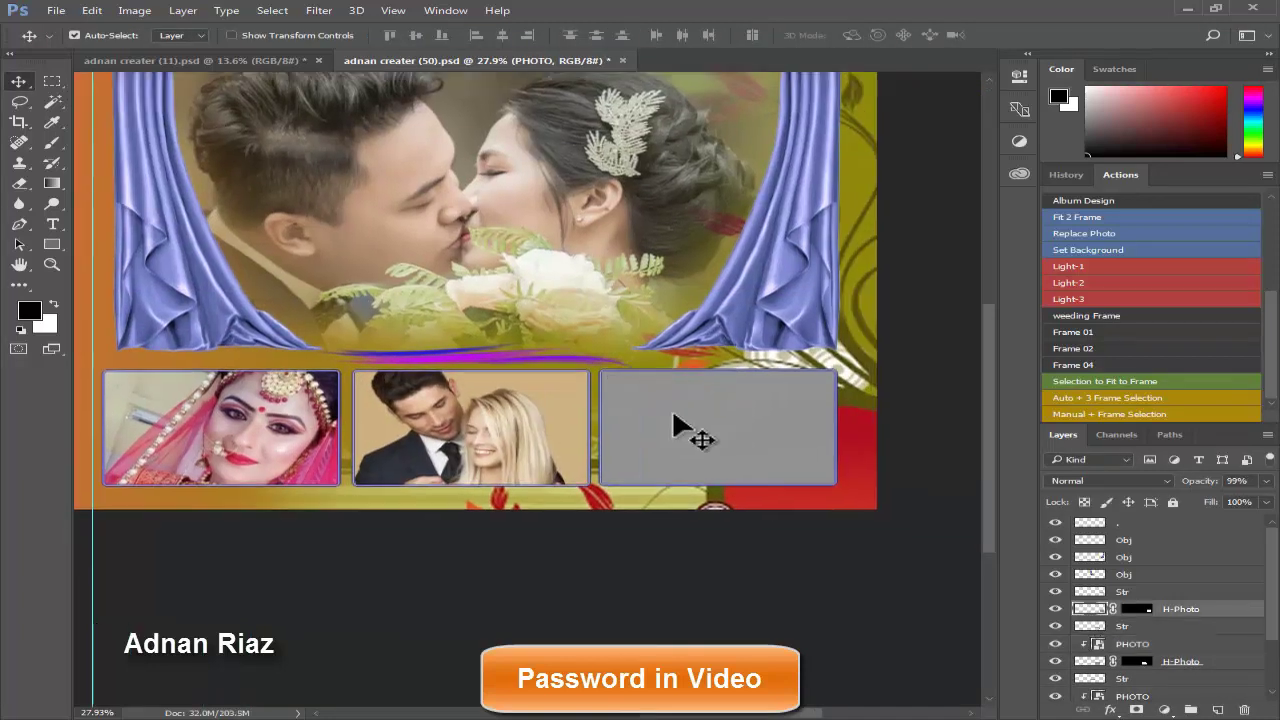
left_click(1094, 217)
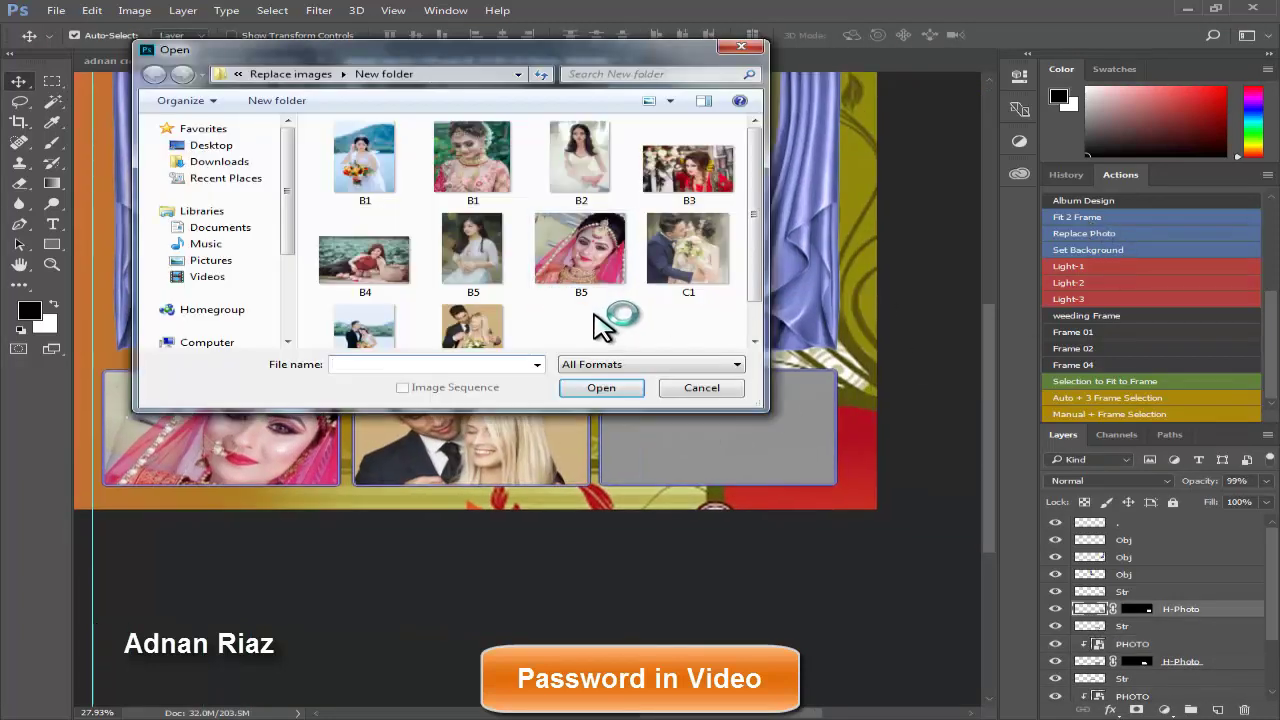
left_click(690, 175)
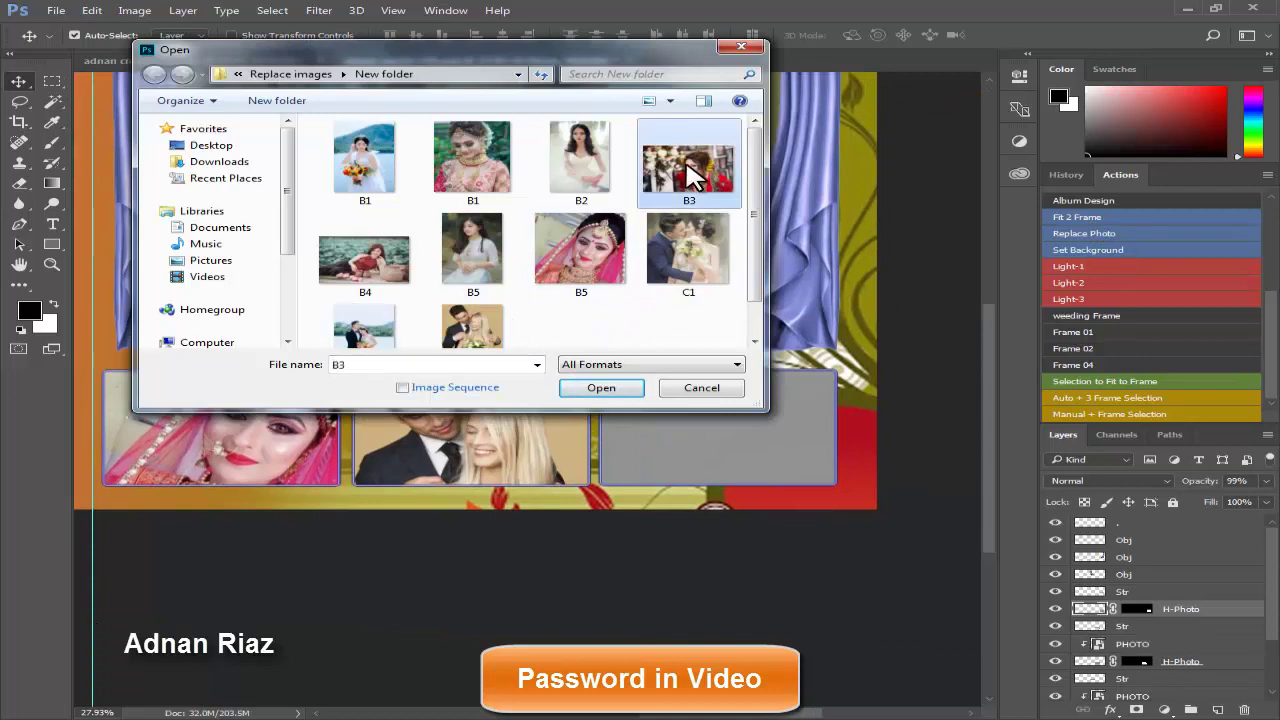
left_click(597, 389)
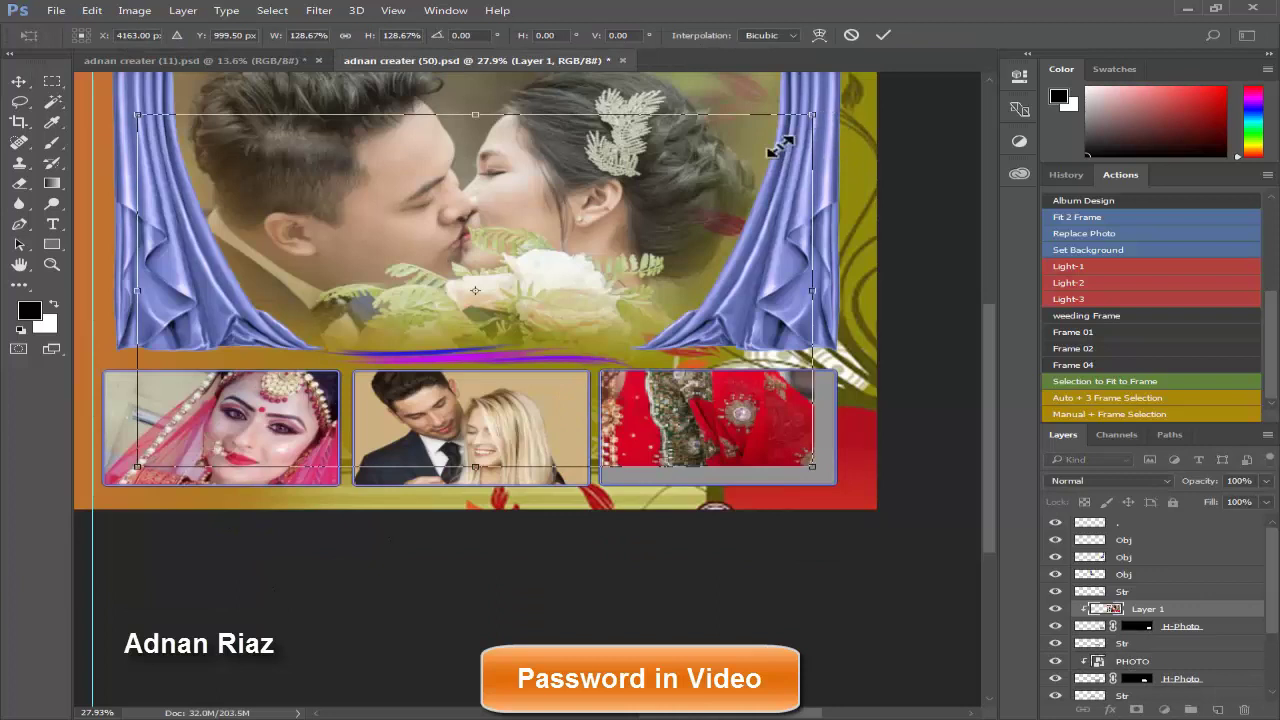
left_click_drag(781, 146, 490, 330)
left_click_drag(582, 388, 803, 406)
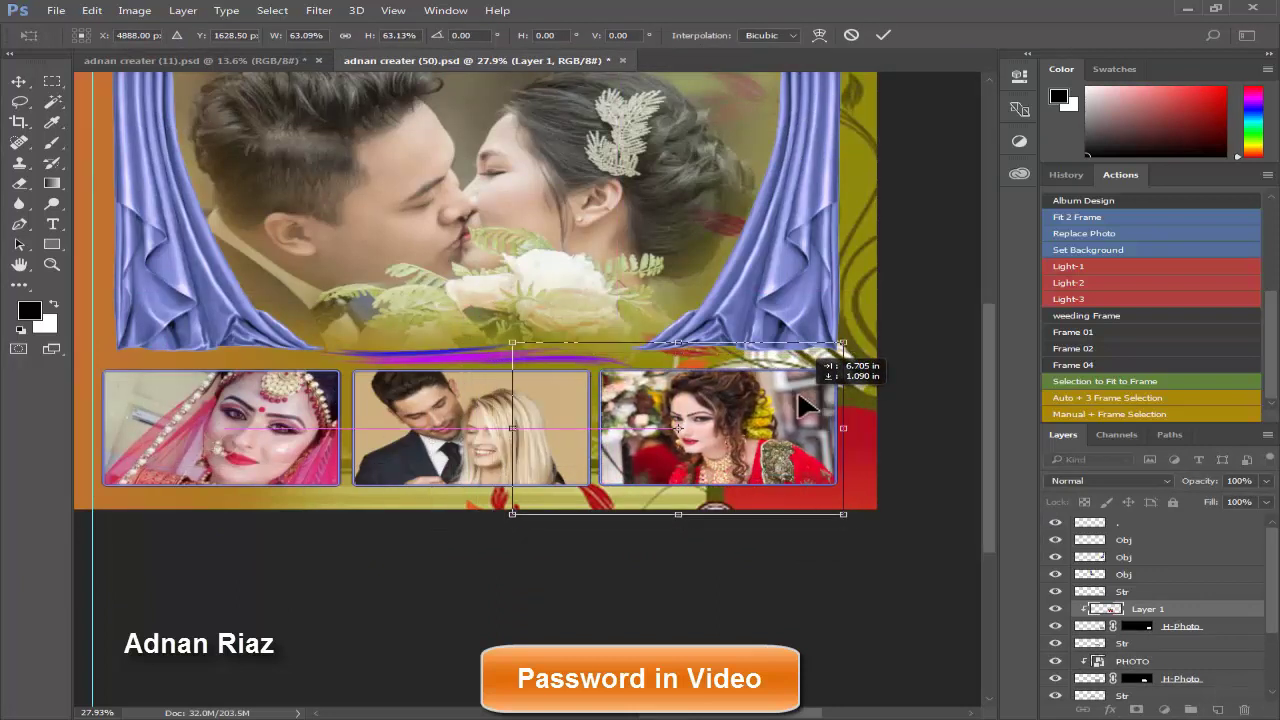
key("Return")
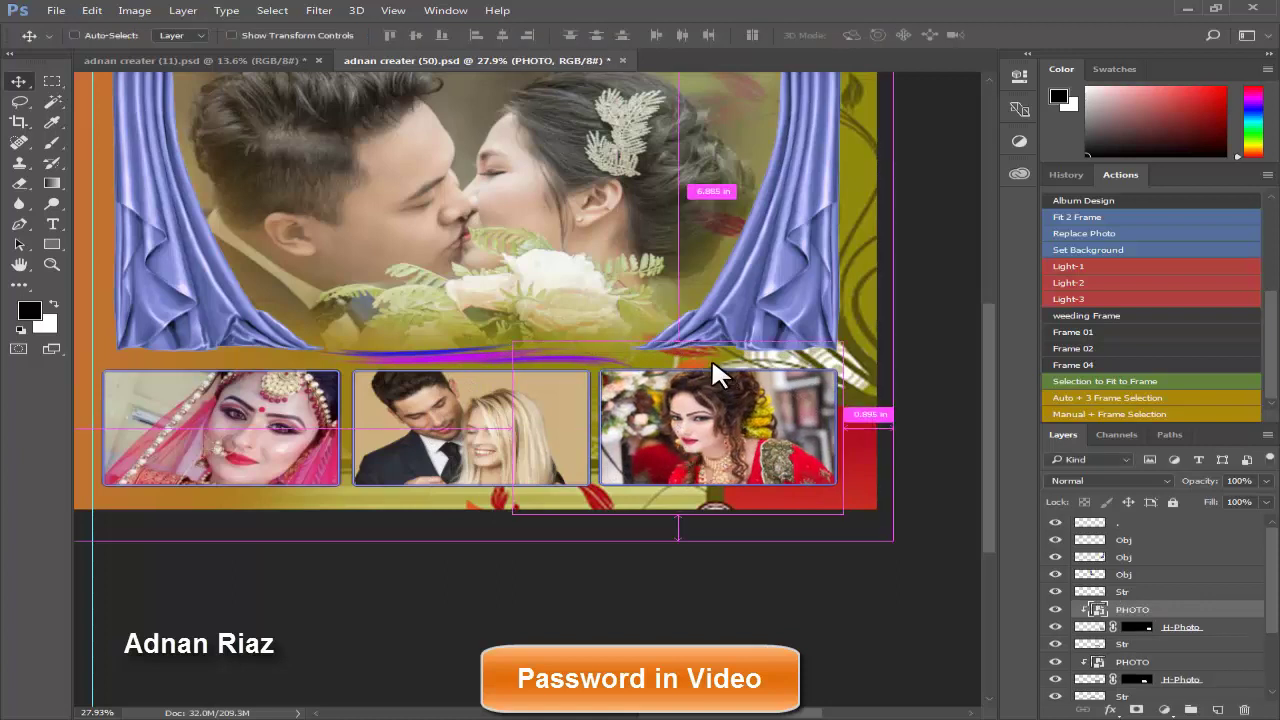
- Fit the whole spread on screen to review the filled frames
right_click(718, 375)
left_click(755, 384)
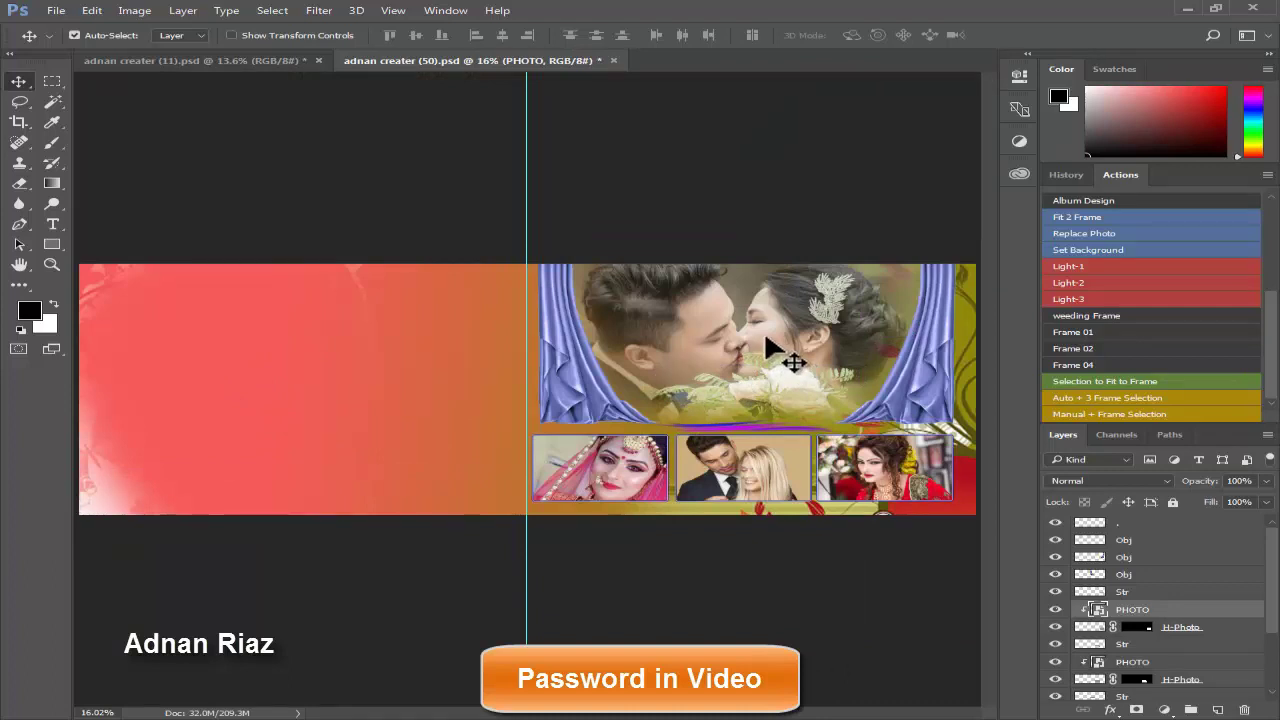
scroll(690, 335, "down", 3)
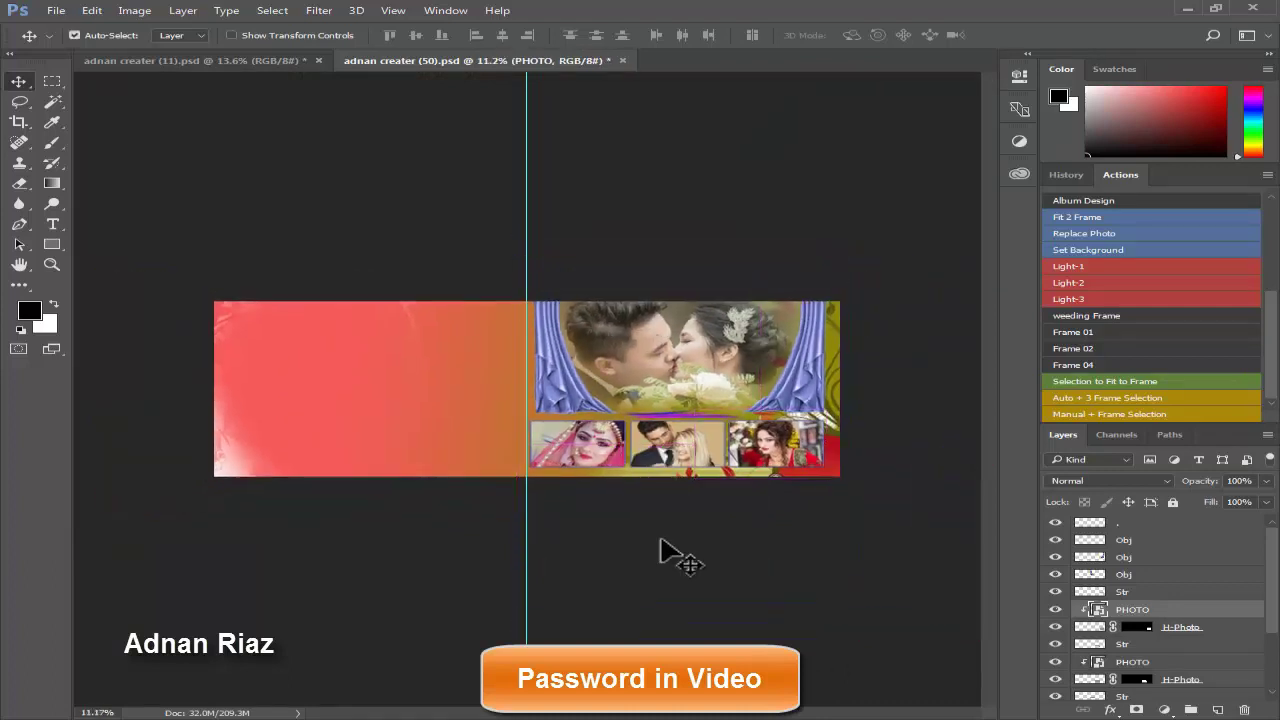
- Minimize Photoshop and select the adnan creater (7) template in the psd12x36 folder
left_click(1188, 10)
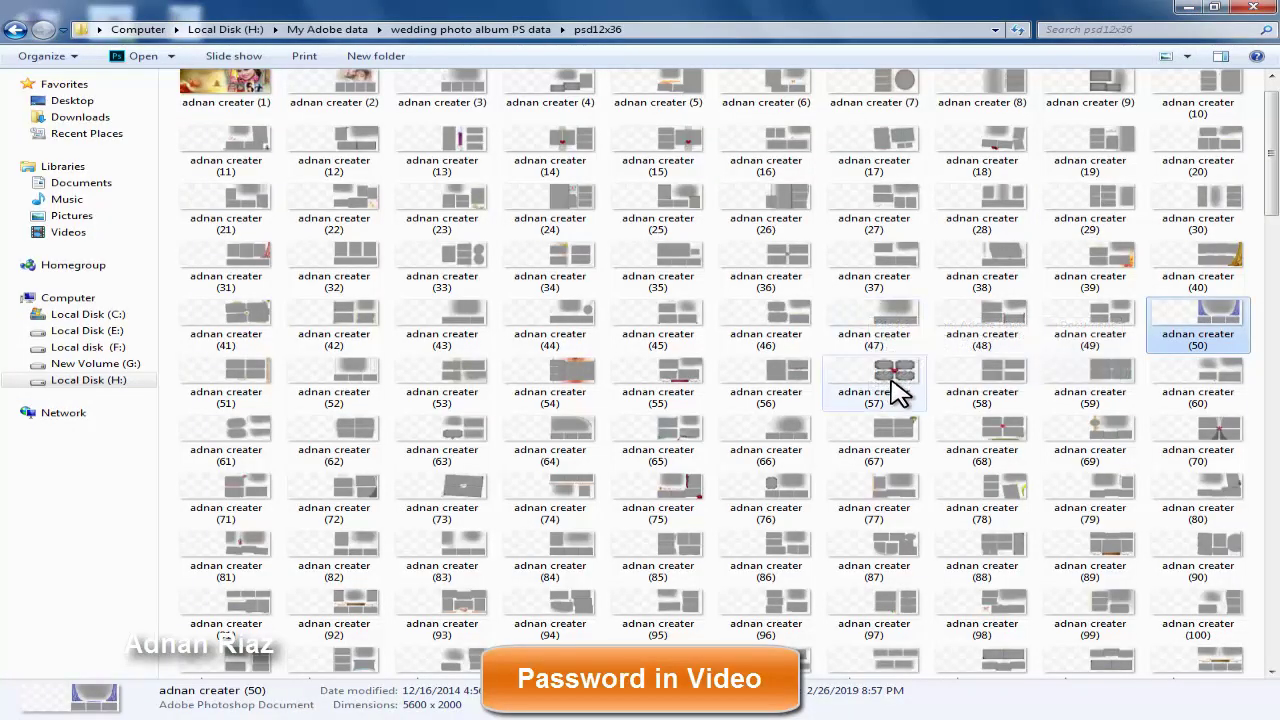
left_click(903, 378)
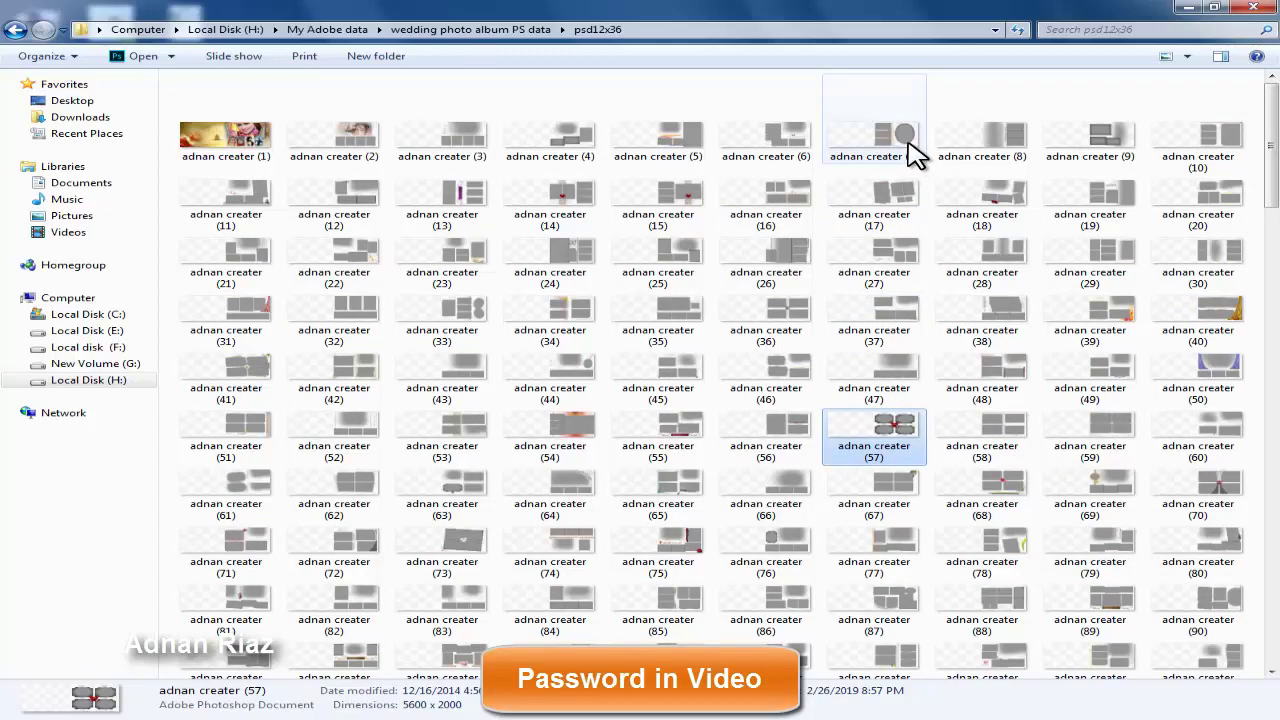
left_click(908, 157)
scroll(729, 491, "down", 1)
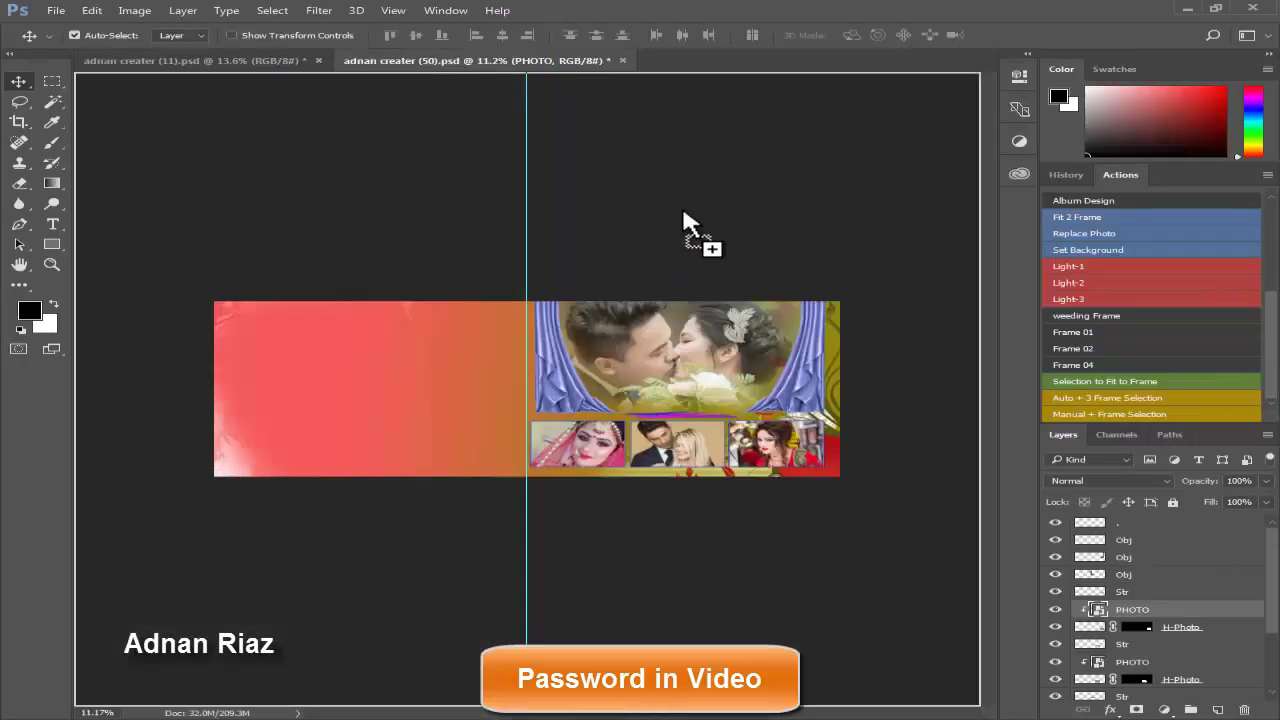
- In adnan creater (7), place the C1 couple photo from Replace images into the right-page oval frame
left_click_drag(873, 85, 741, 52)
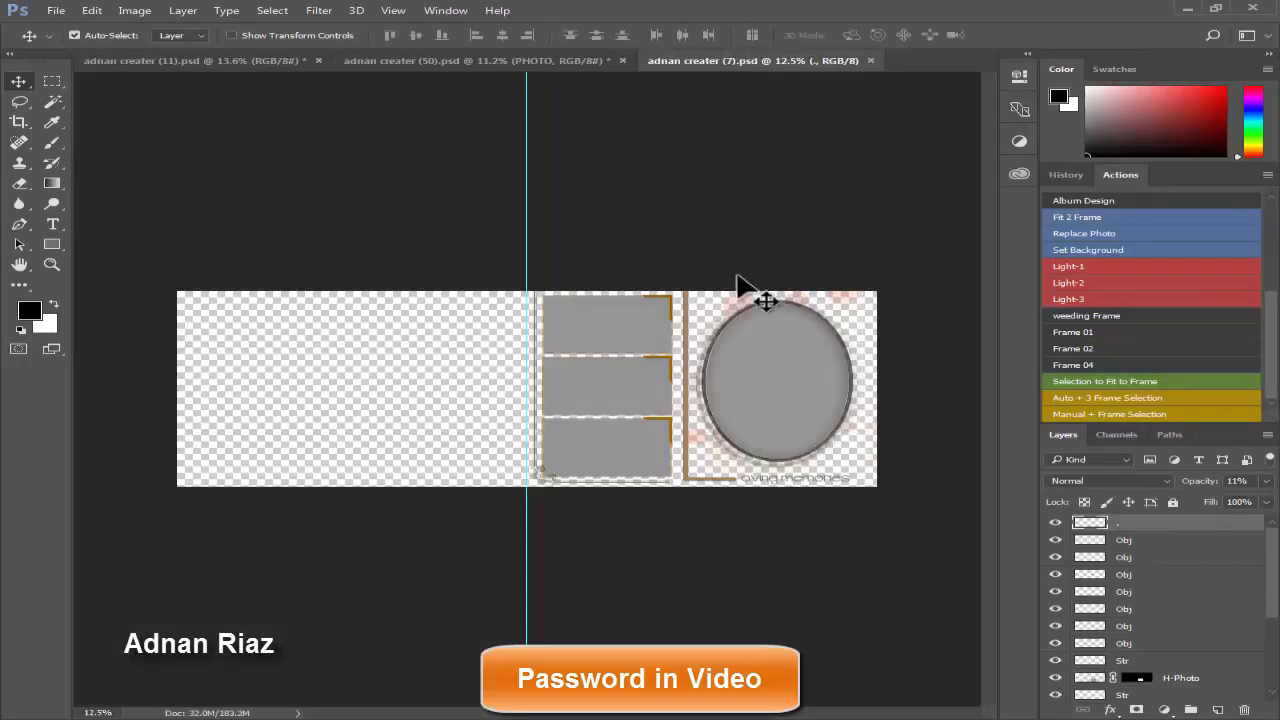
left_click(760, 388)
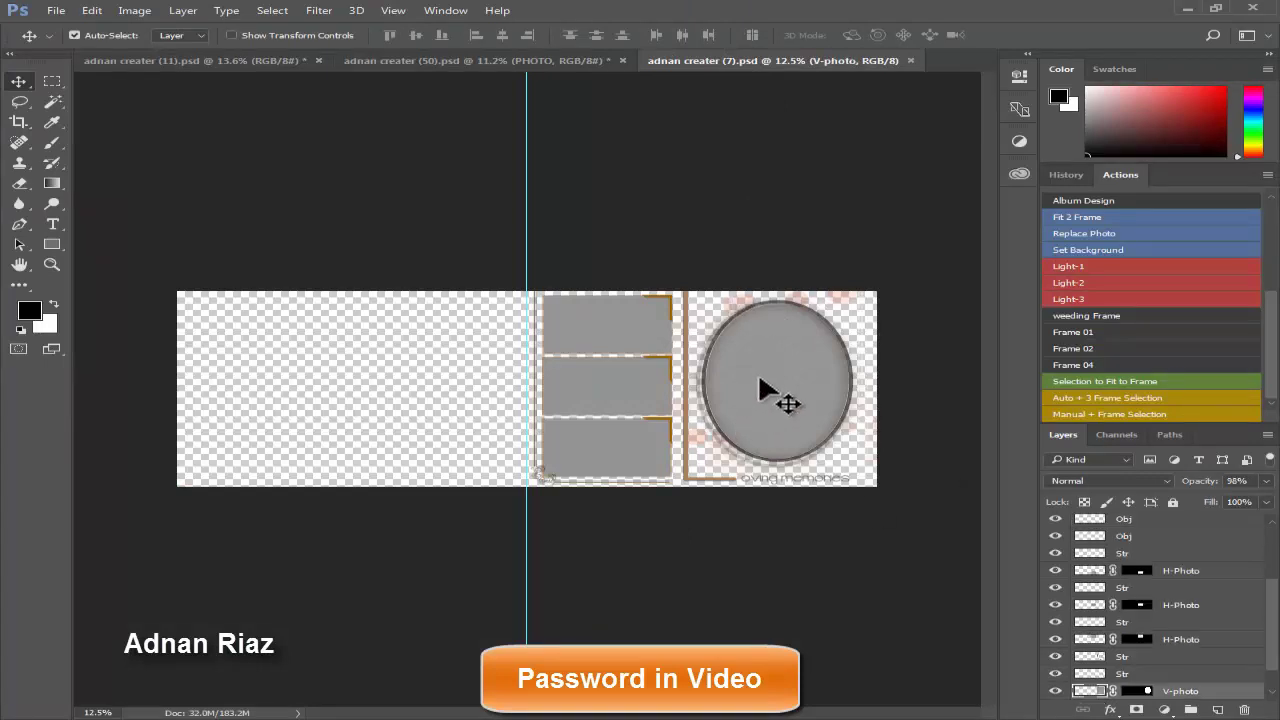
left_click(1118, 230)
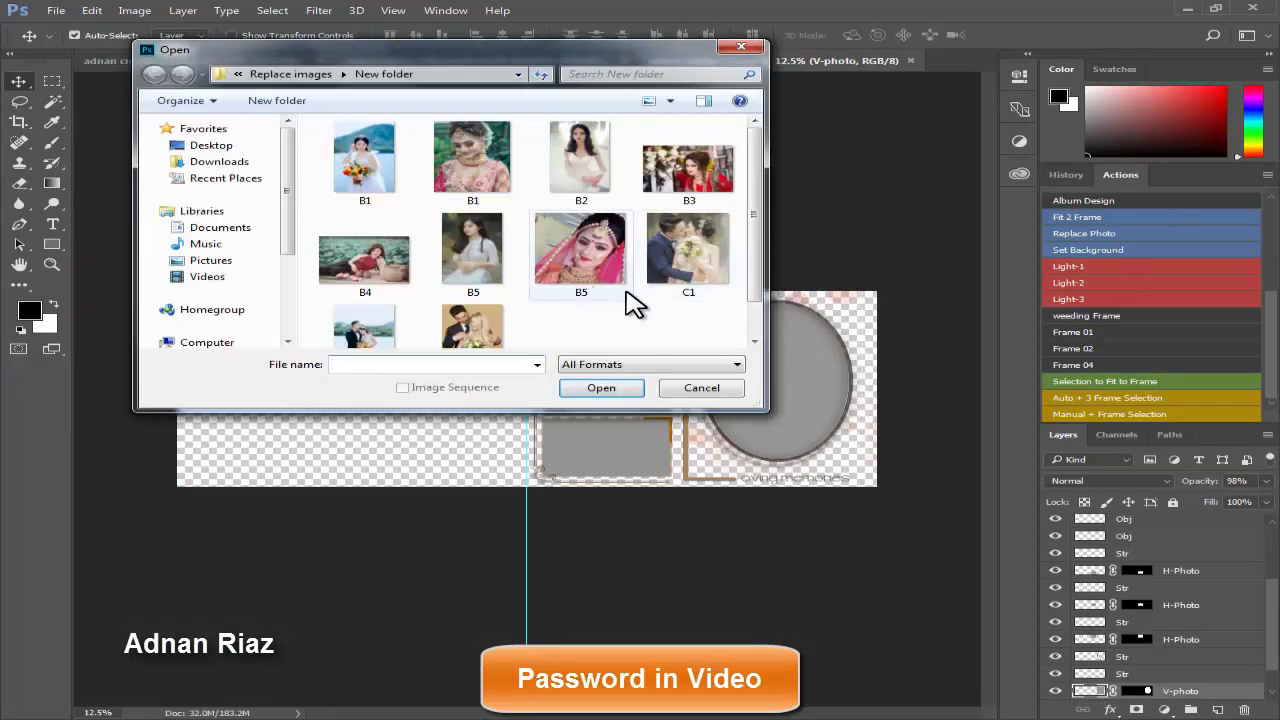
key("alt+Up")
left_click(561, 276)
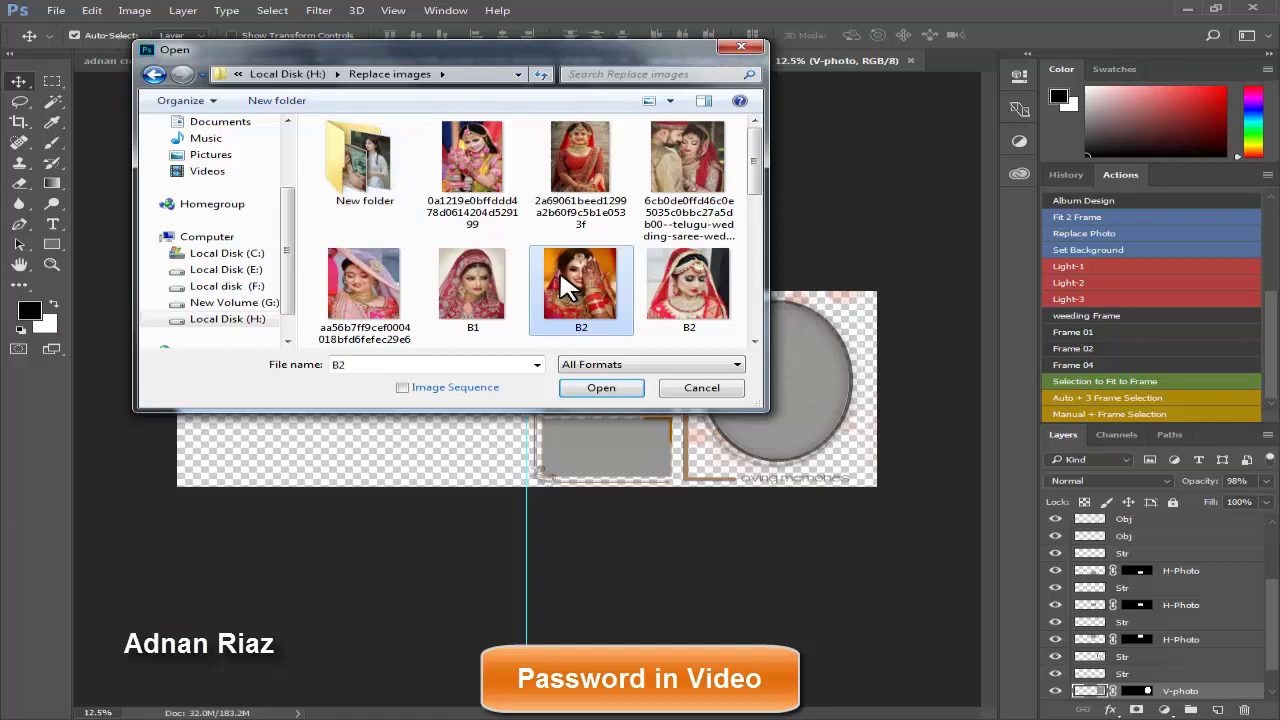
scroll(561, 278, "down", 5)
scroll(566, 287, "up", 1)
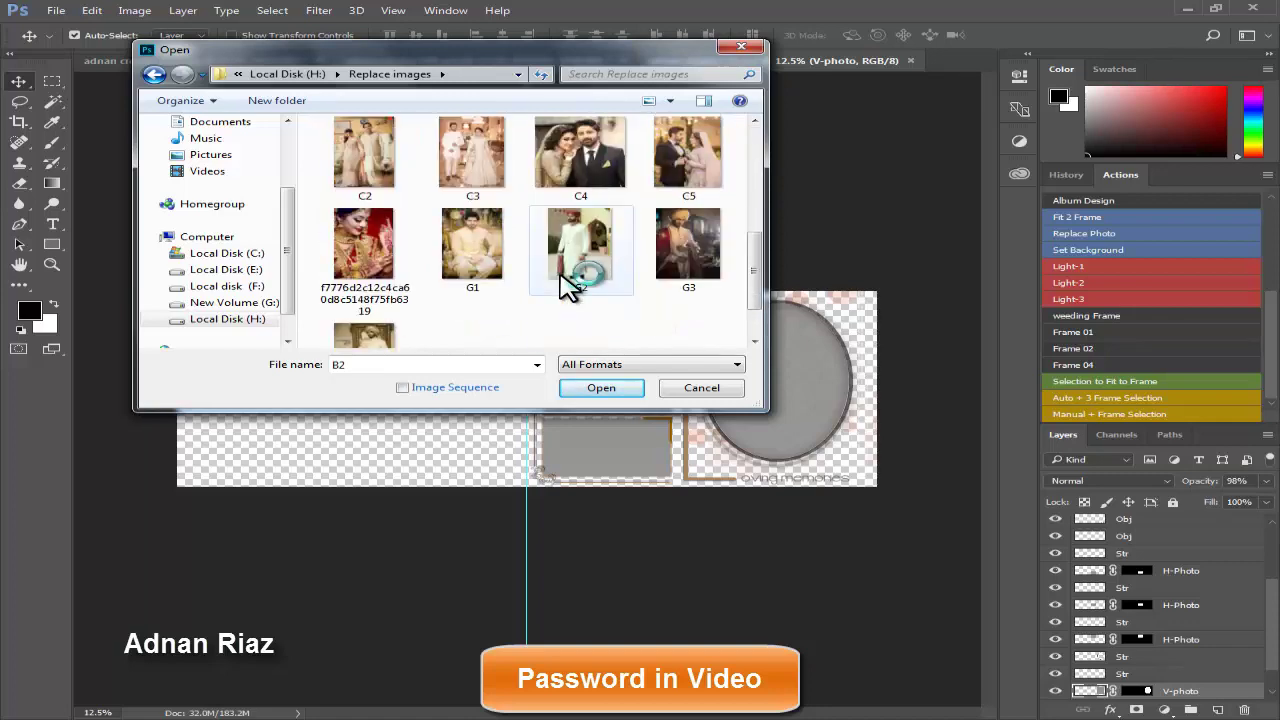
scroll(566, 287, "up", 1)
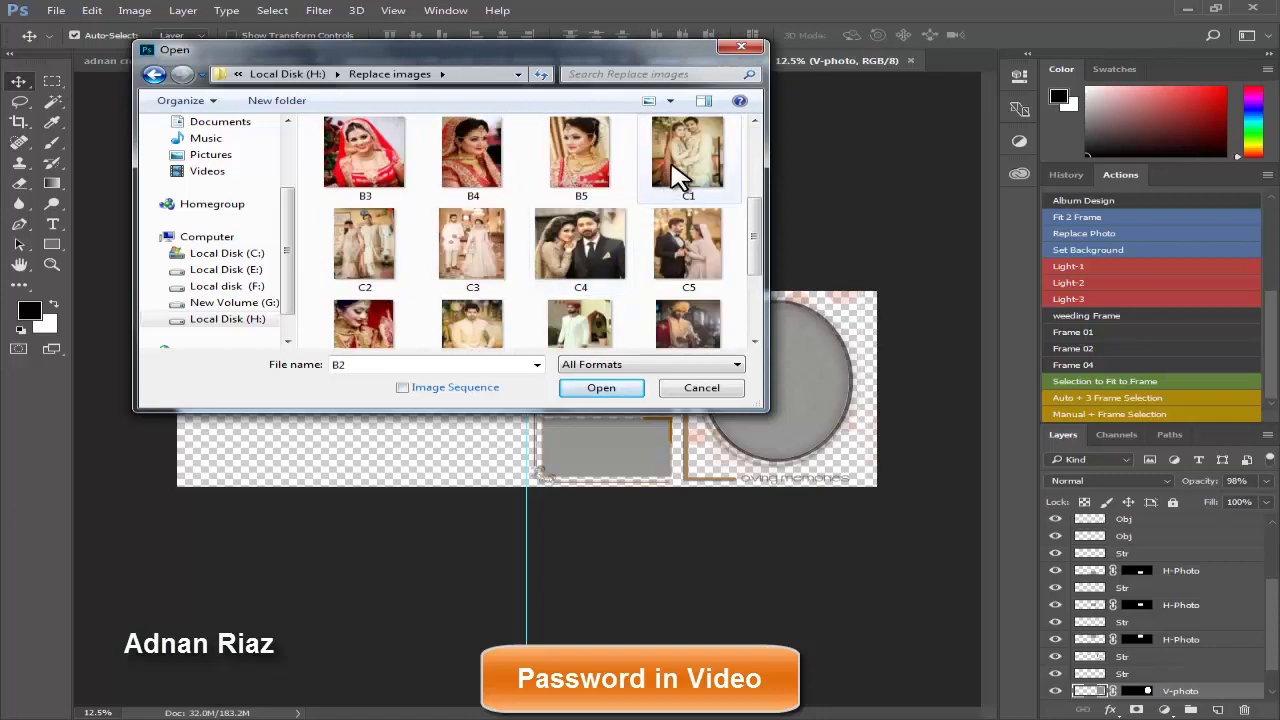
left_click(680, 178)
left_click(599, 390)
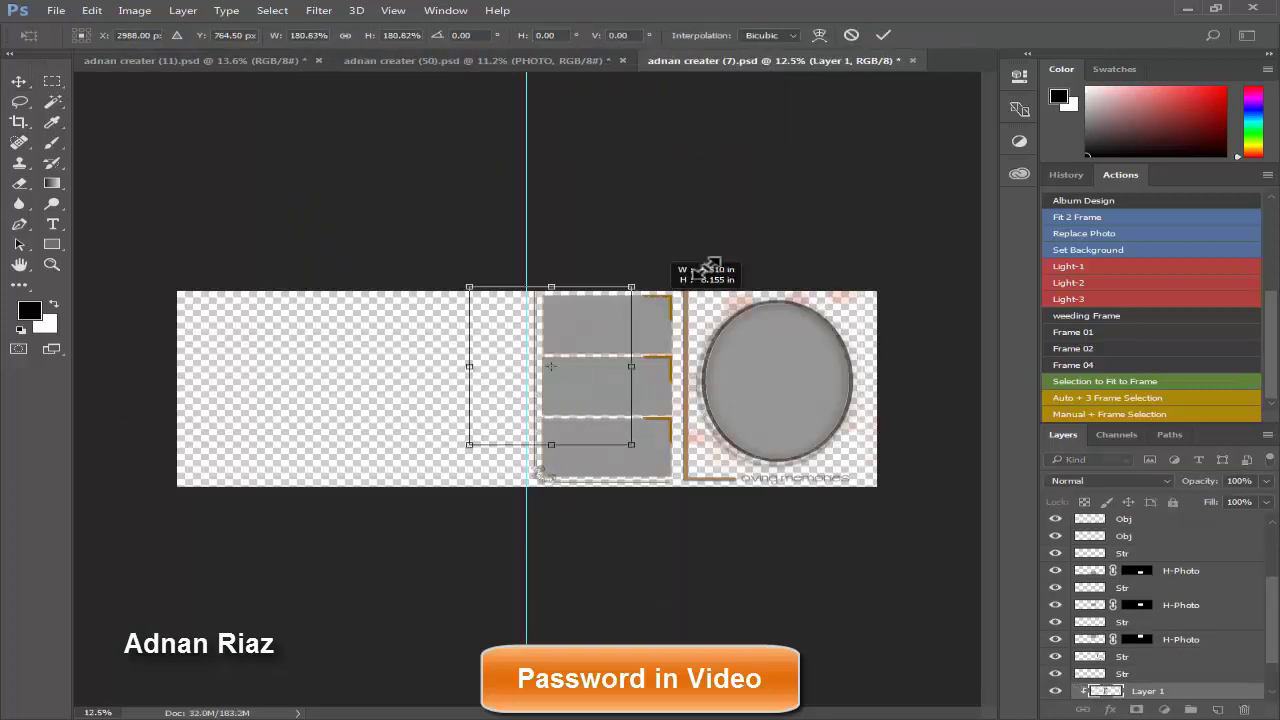
- Enlarge and move the C1 photo to cover the oval frame, then commit the transform
left_click_drag(593, 325, 686, 237)
mouse_move(651, 317)
left_mouse_down()
mouse_move(855, 398)
mouse_move(843, 373)
left_mouse_up()
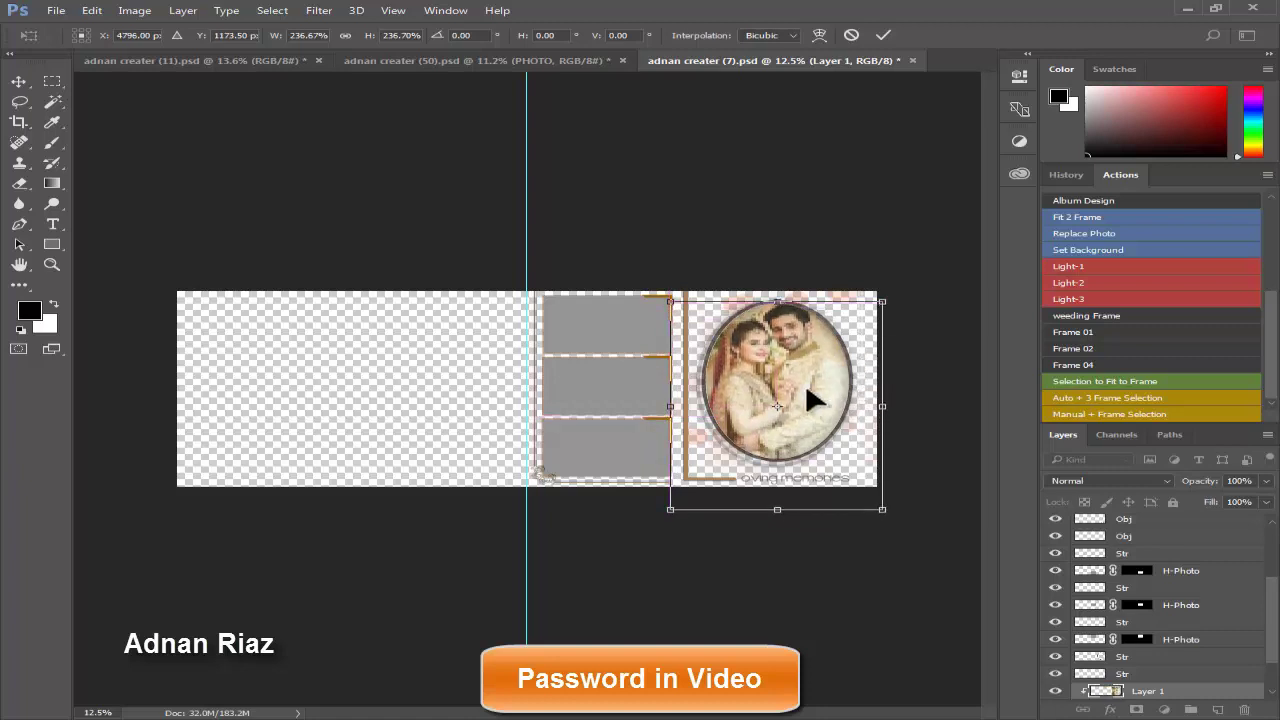
key("Return")
scroll(812, 389, "up", 1)
scroll(812, 389, "up", 1)
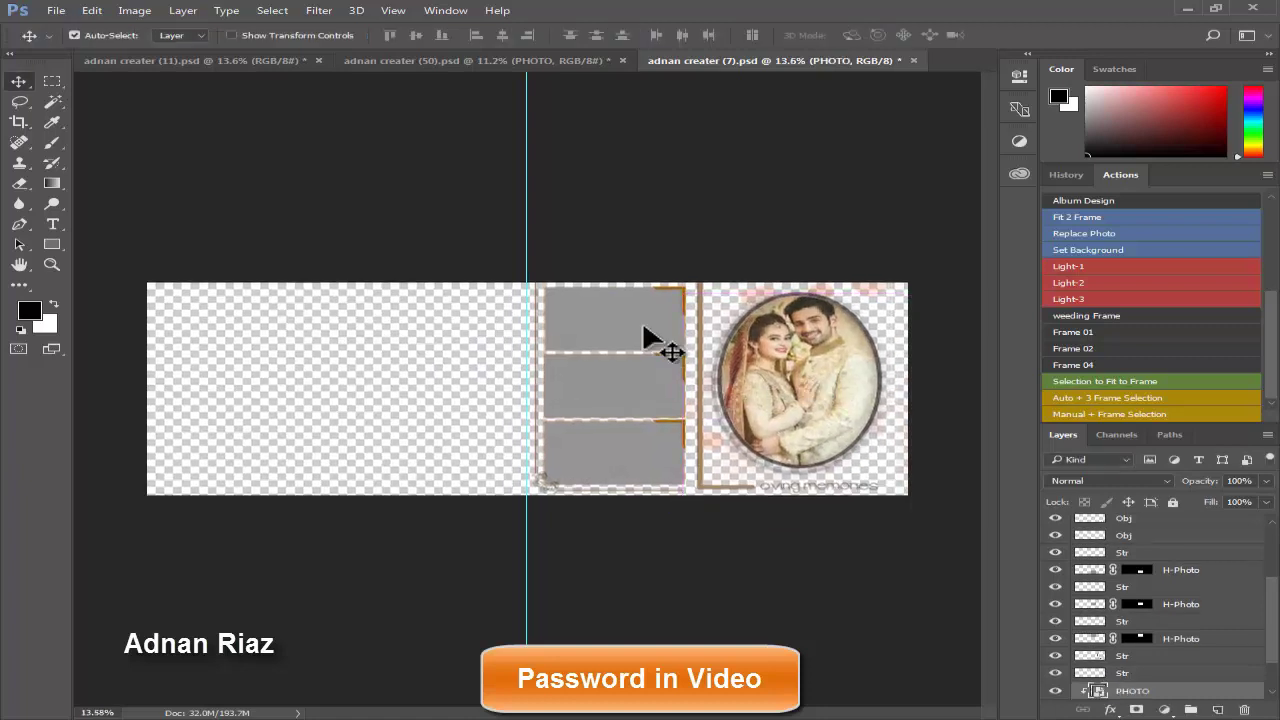
left_click(648, 328, "ctrl")
- Place the B2 bride portrait and scale it into the top small frame
left_click(1100, 228)
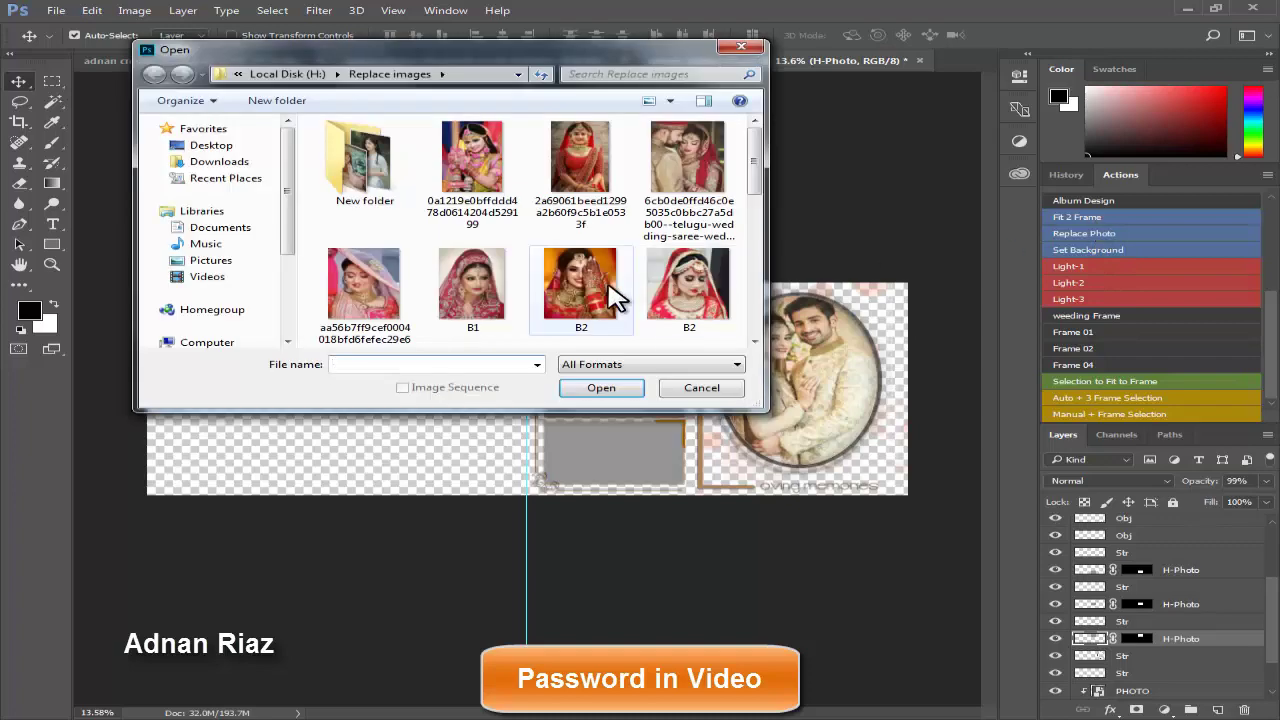
left_click(590, 298)
left_click(600, 389)
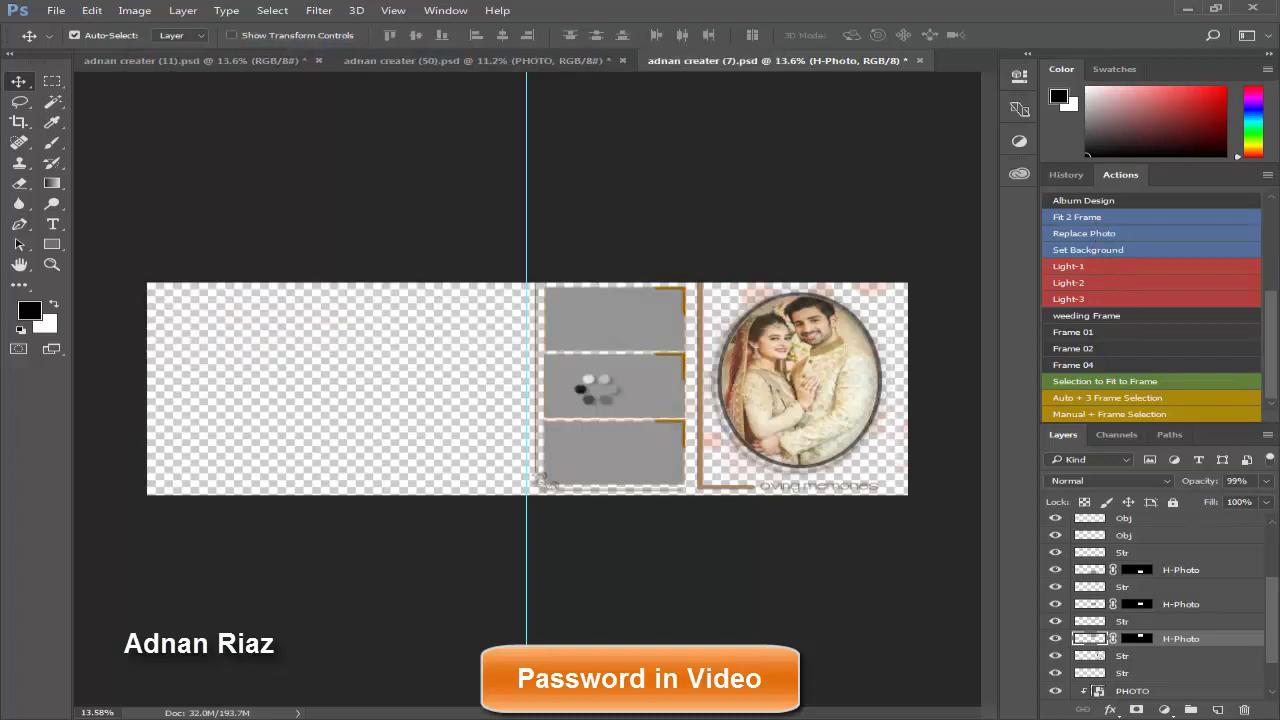
left_click_drag(557, 393, 643, 351)
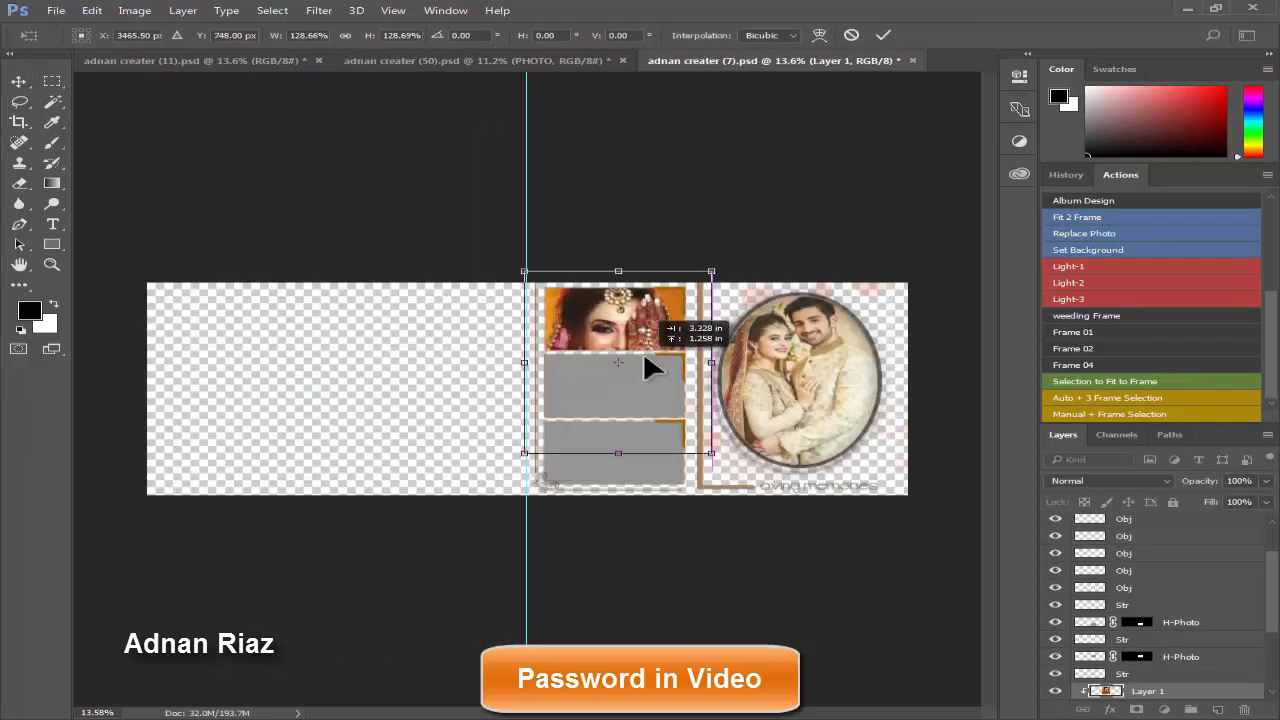
mouse_move(700, 272)
left_mouse_down()
mouse_move(690, 300)
mouse_move(680, 292)
left_mouse_up()
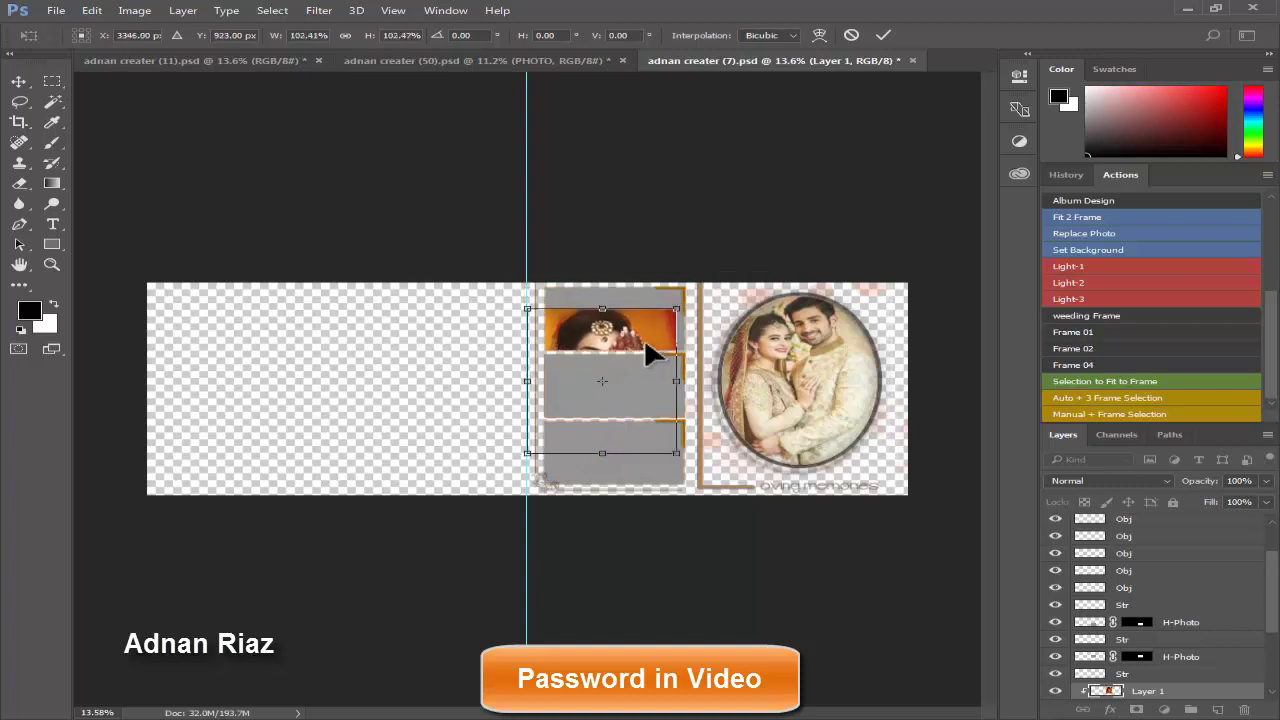
left_click_drag(651, 354, 663, 305)
key("Return")
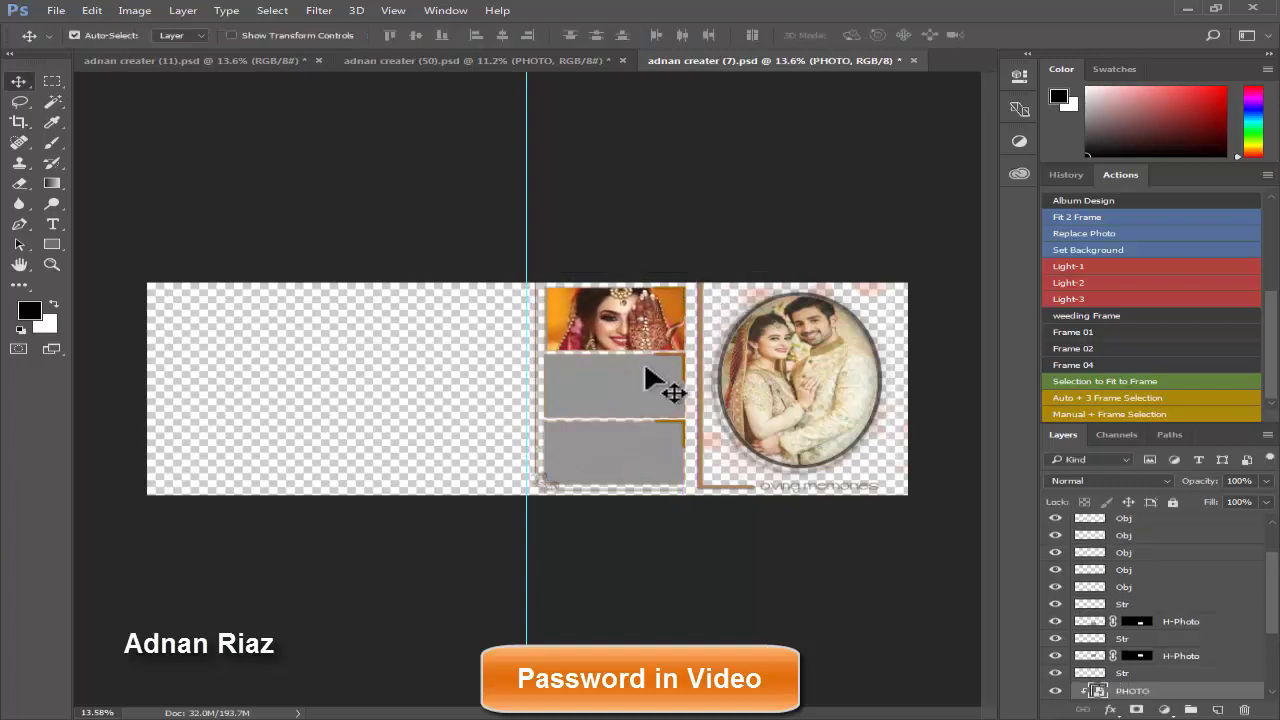
- Place the G2 groom photo and enlarge it to fill the middle frame
left_click(621, 372)
left_click(1099, 220)
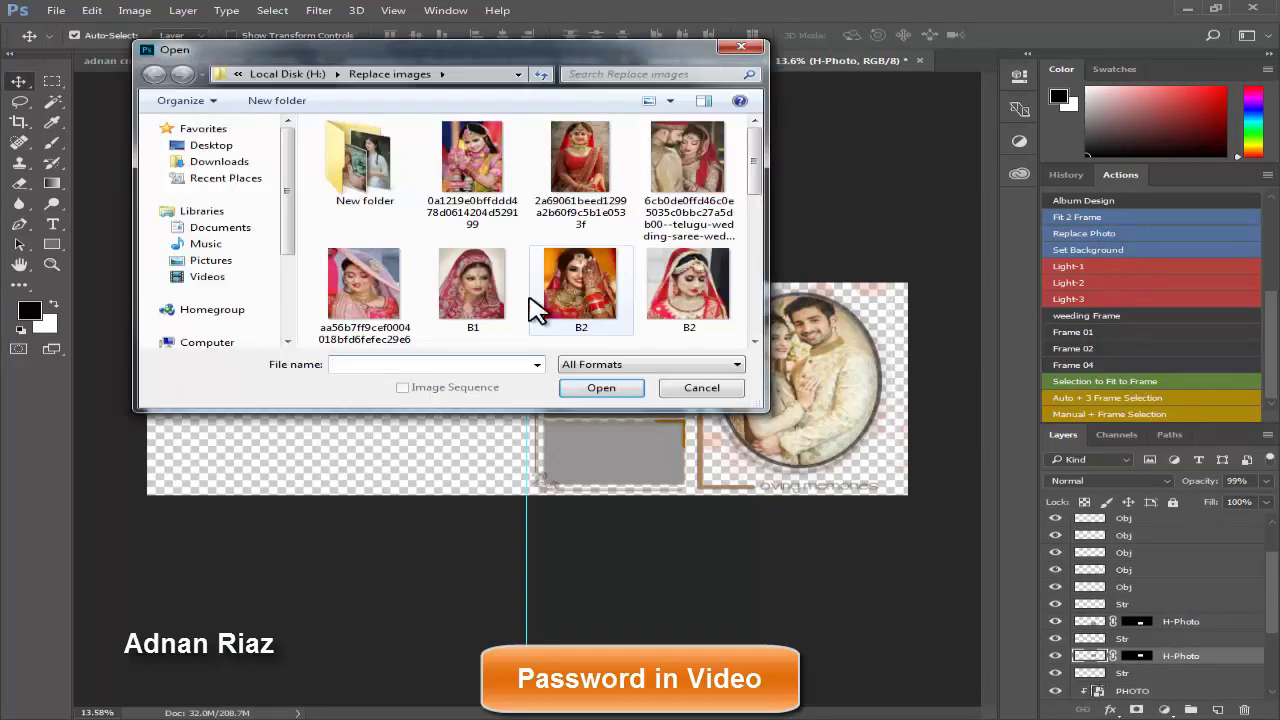
left_click(580, 285)
scroll(612, 287, "down", 2)
scroll(612, 287, "down", 2)
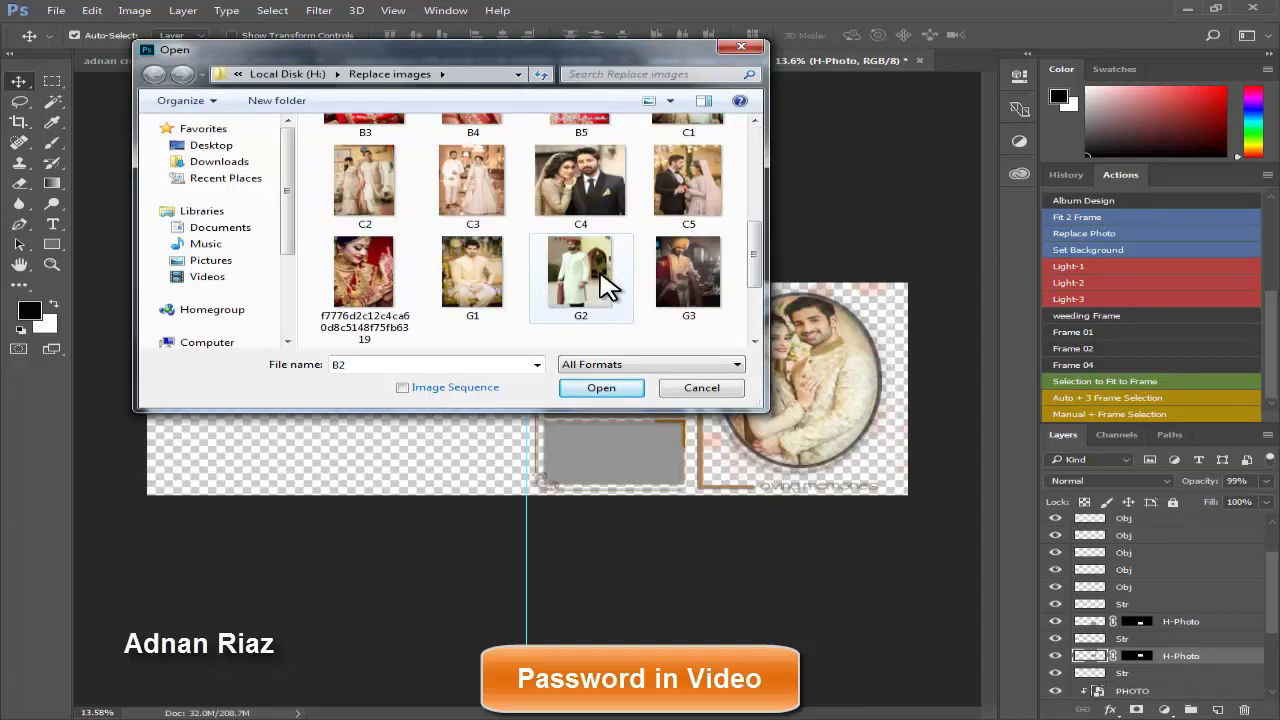
left_click(629, 389)
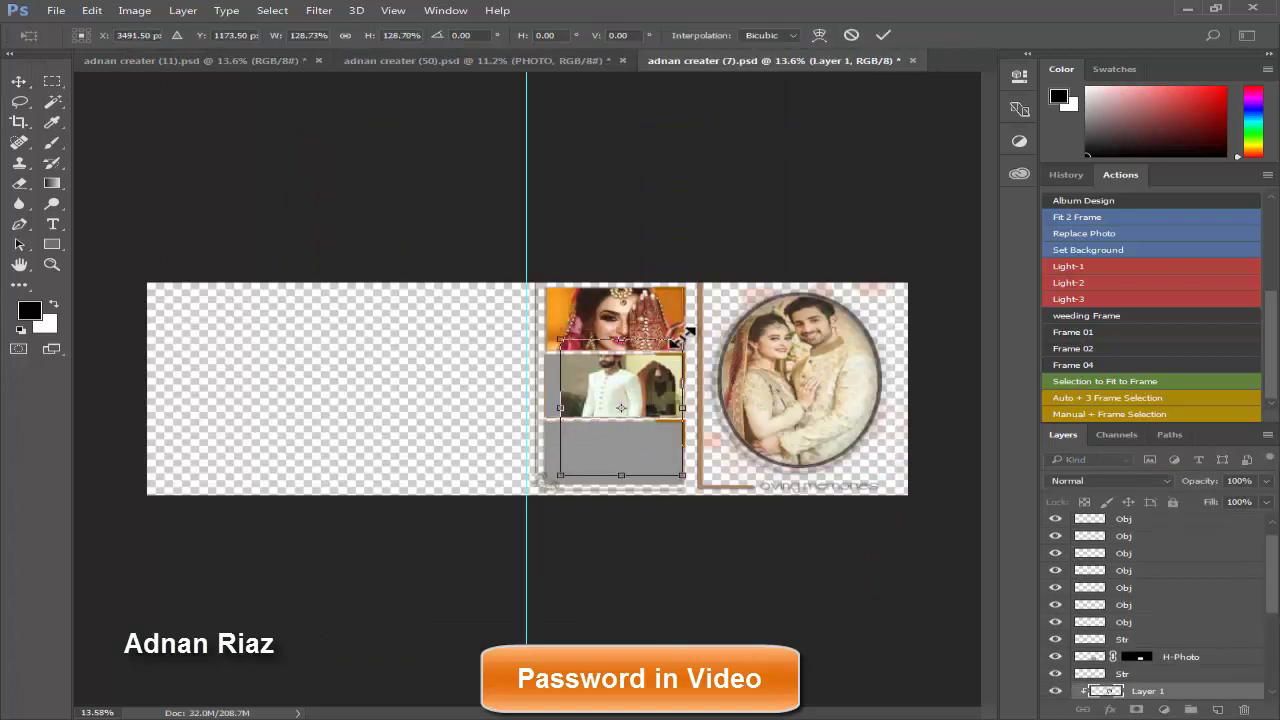
left_click_drag(688, 333, 678, 390)
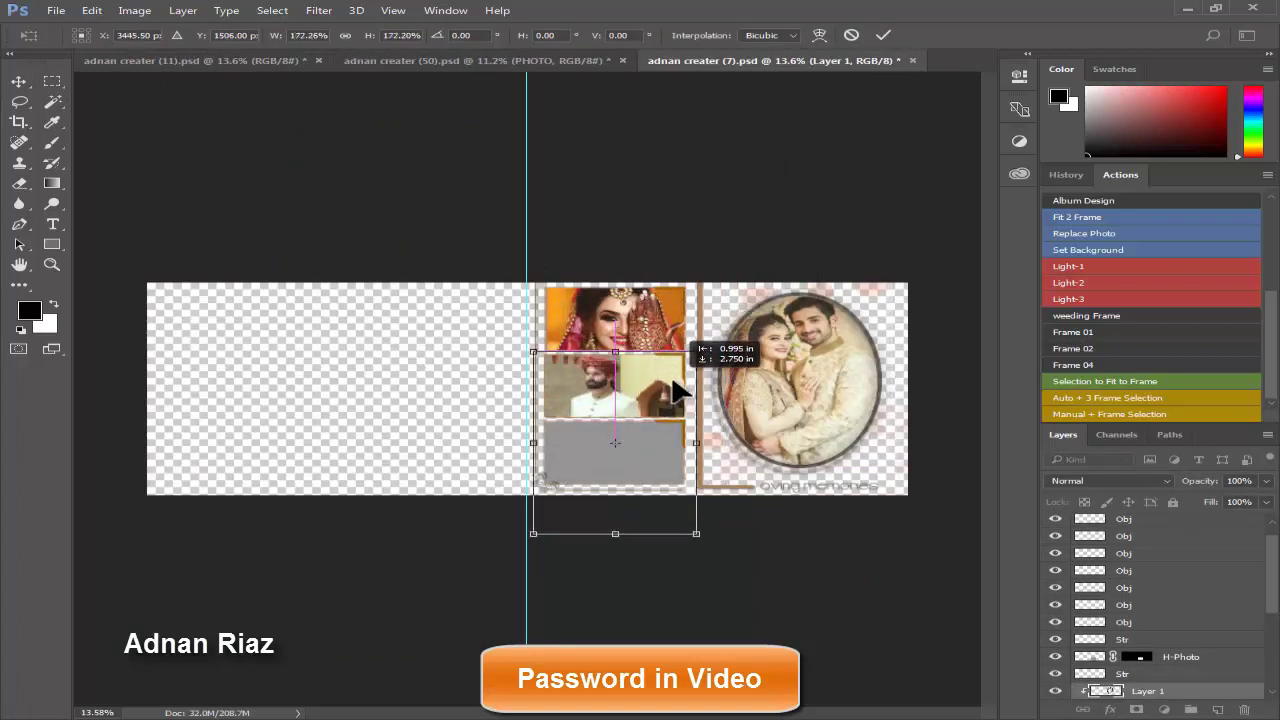
key("Return")
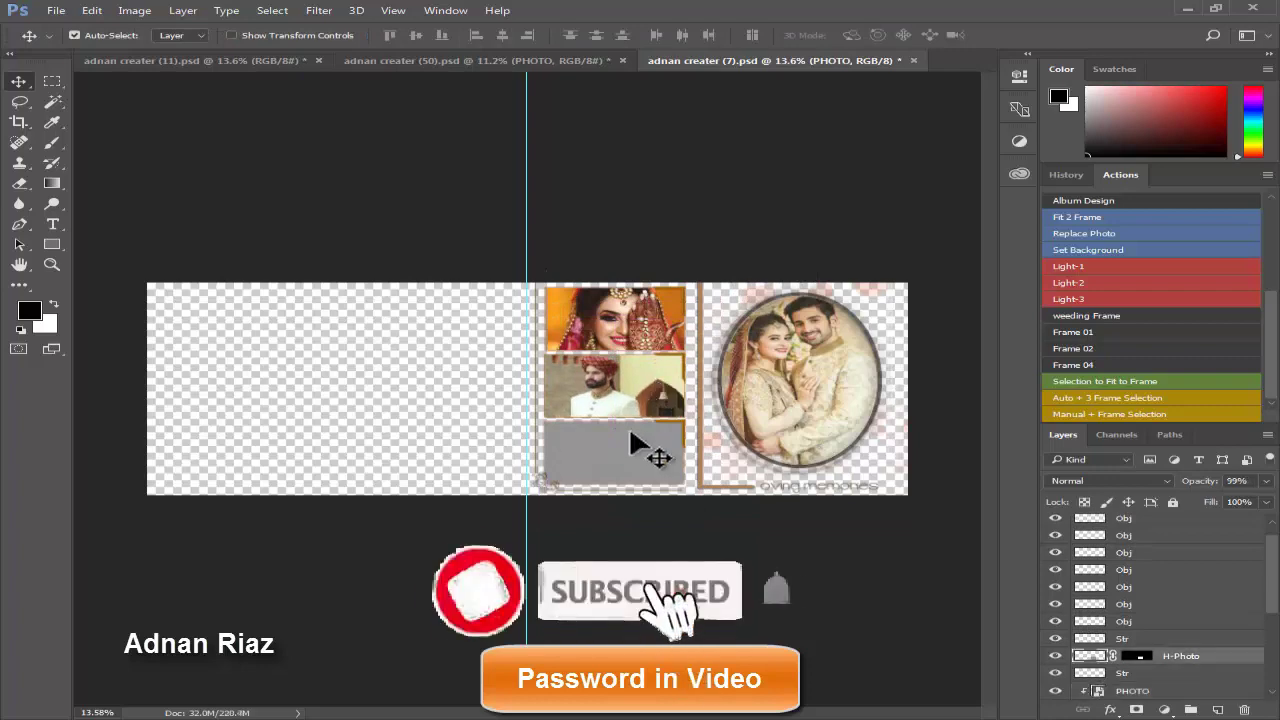
- Place the telugu-wedding-saree couple photo from Replace images as Layer 1 for the bottom frame
left_click(1084, 233)
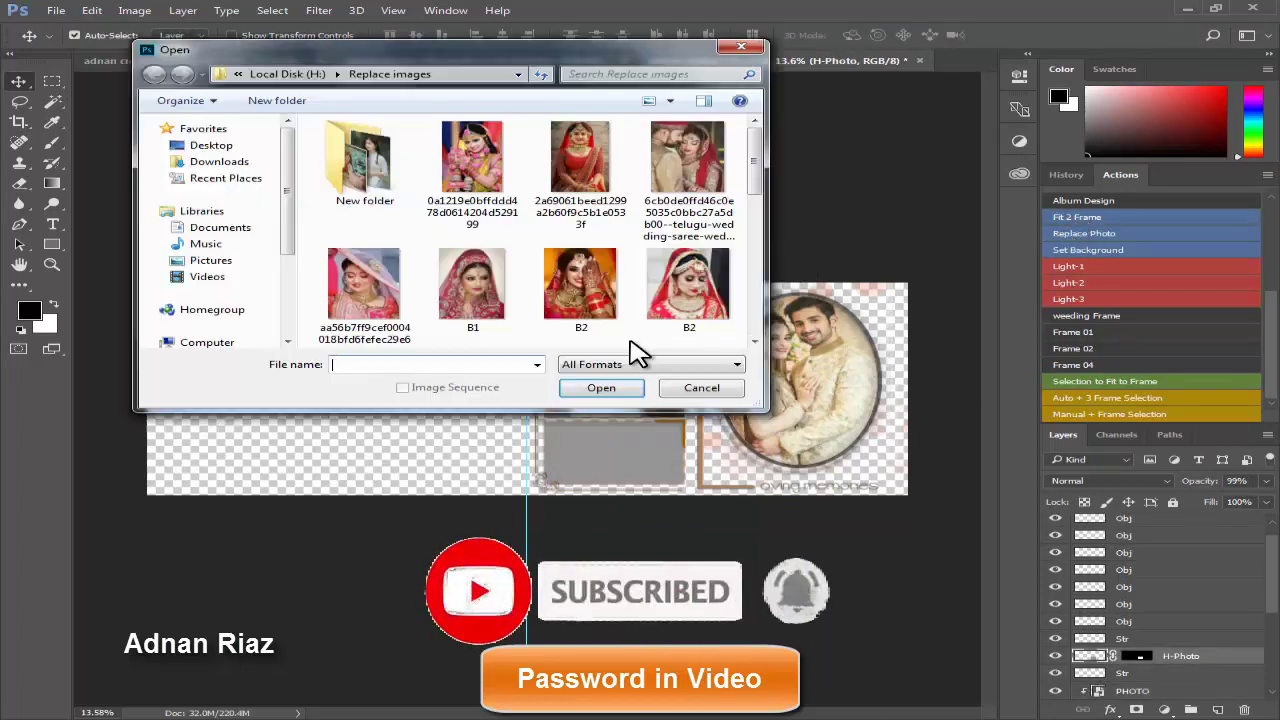
left_click(557, 300)
scroll(557, 310, "down", 5)
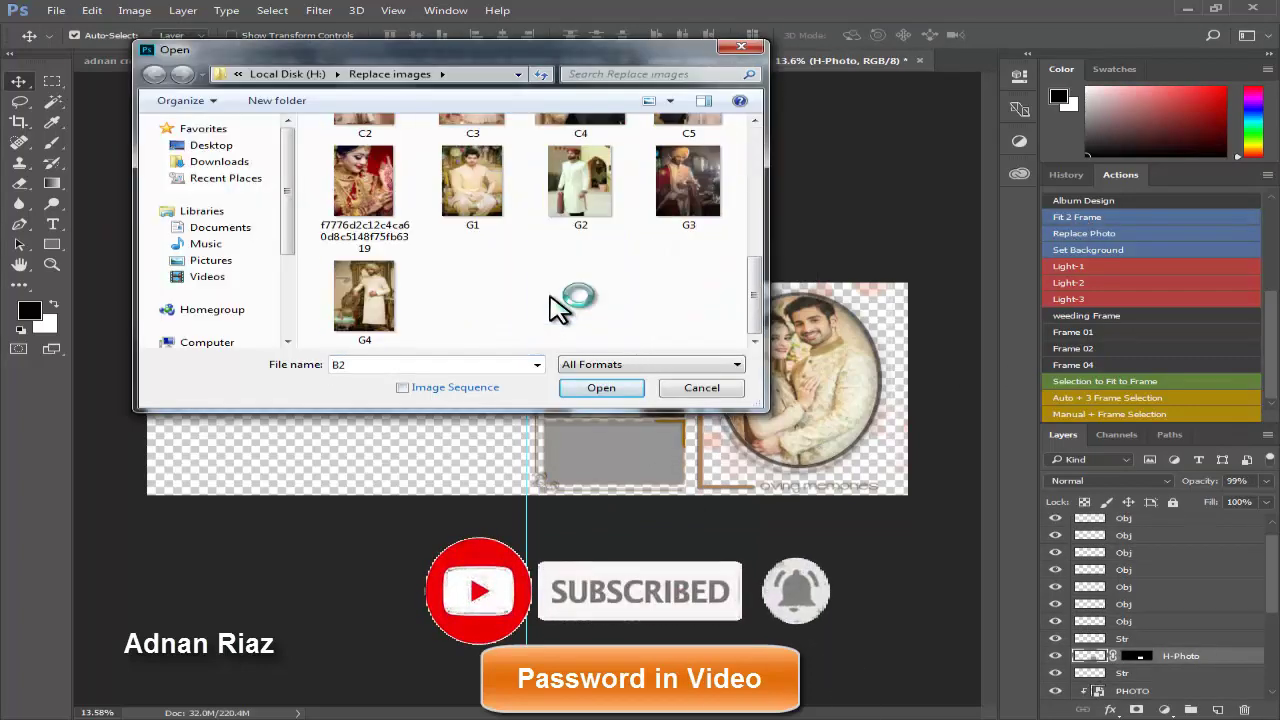
scroll(505, 272, "up", 2)
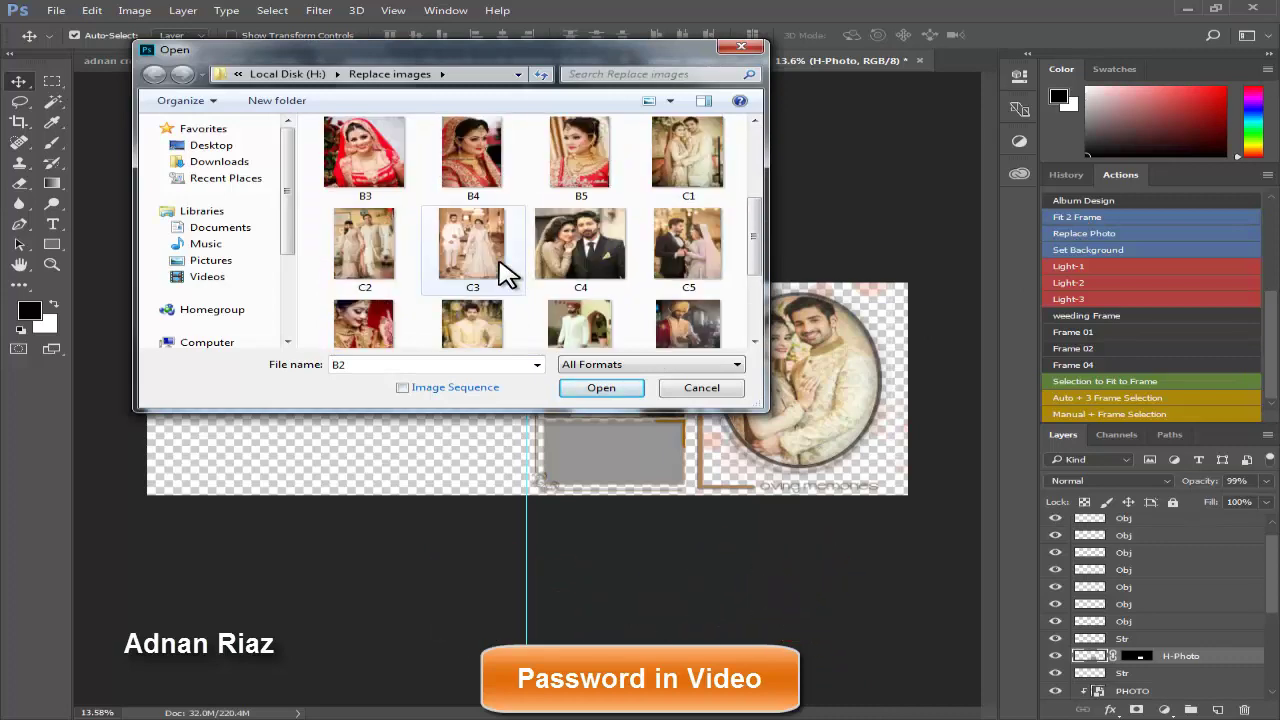
scroll(585, 278, "up", 2)
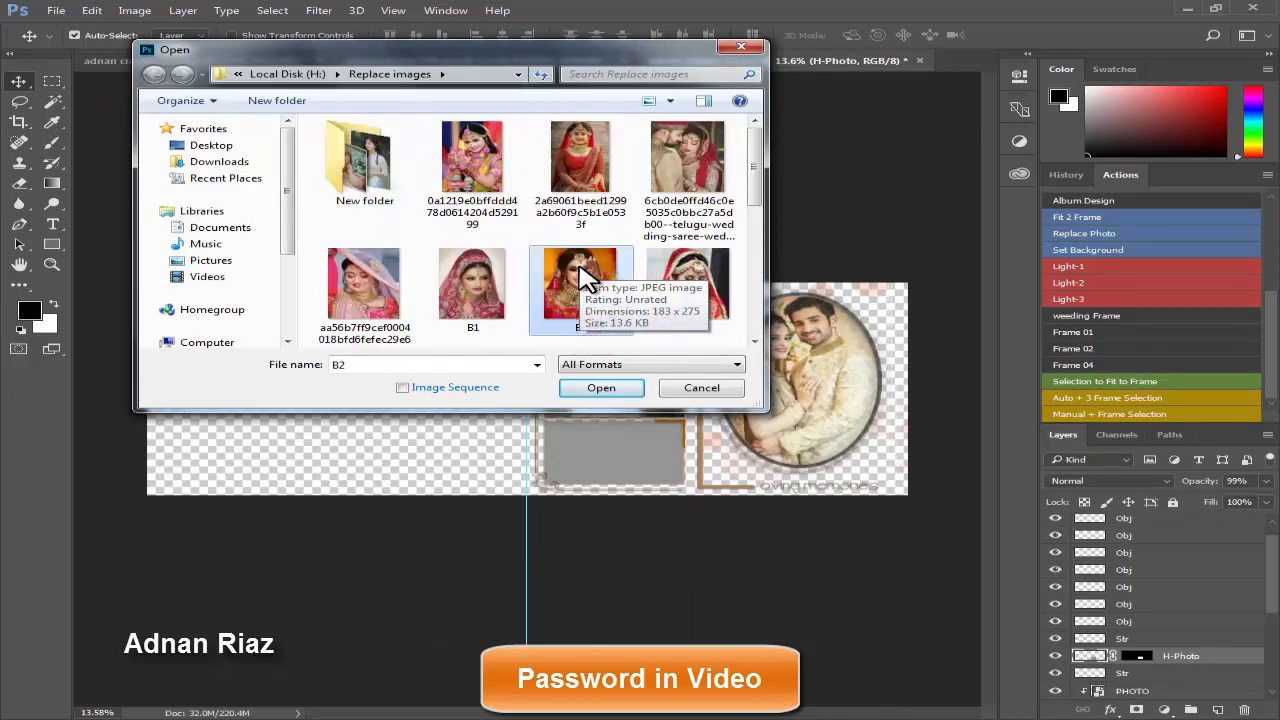
left_click(684, 197)
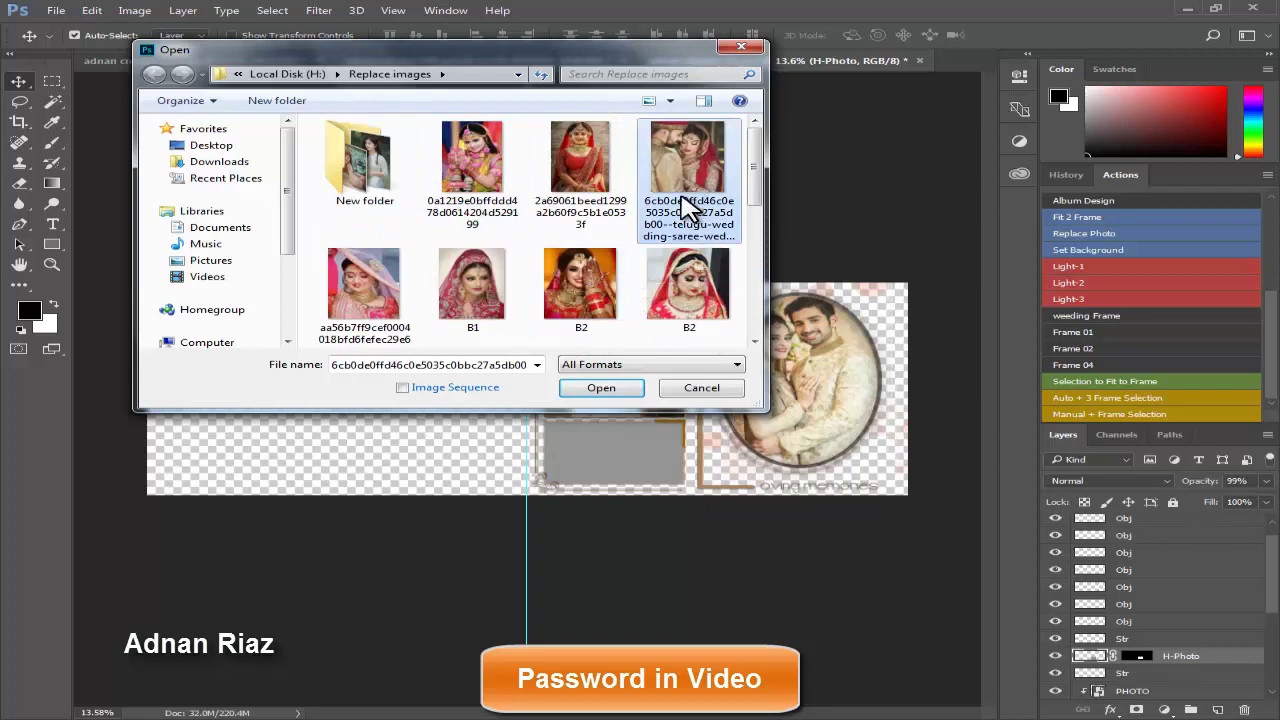
left_click(601, 388)
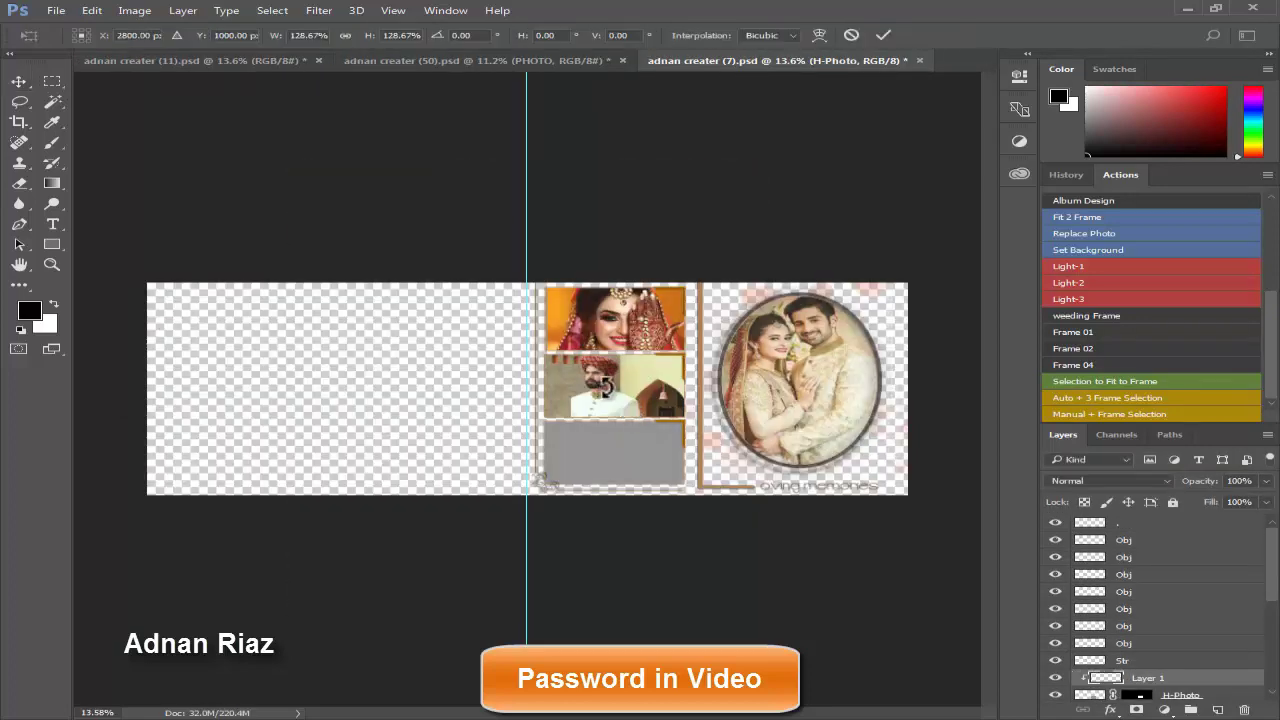
- Scale and nudge the couple photo into the bottom small frame and commit the placement
mouse_move(581, 340)
left_mouse_down()
mouse_move(668, 476)
mouse_move(648, 478)
left_mouse_up()
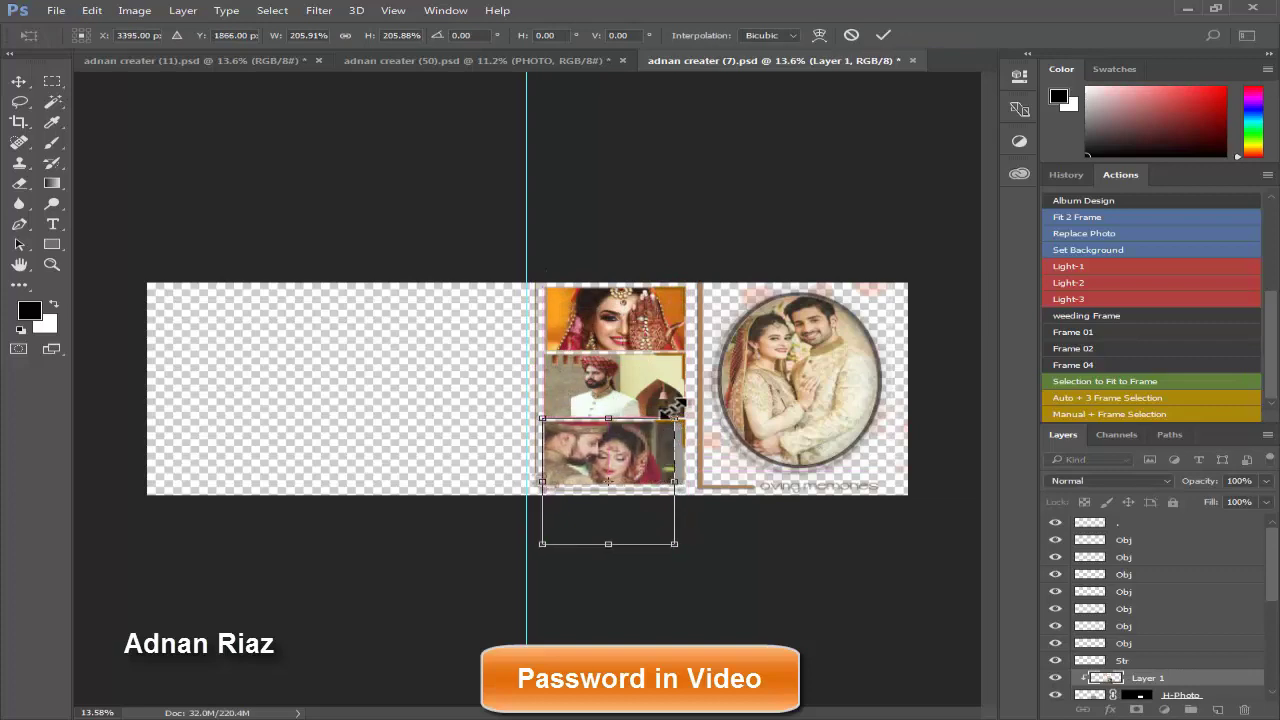
left_click_drag(673, 409, 687, 406)
scroll(643, 447, "up", 3)
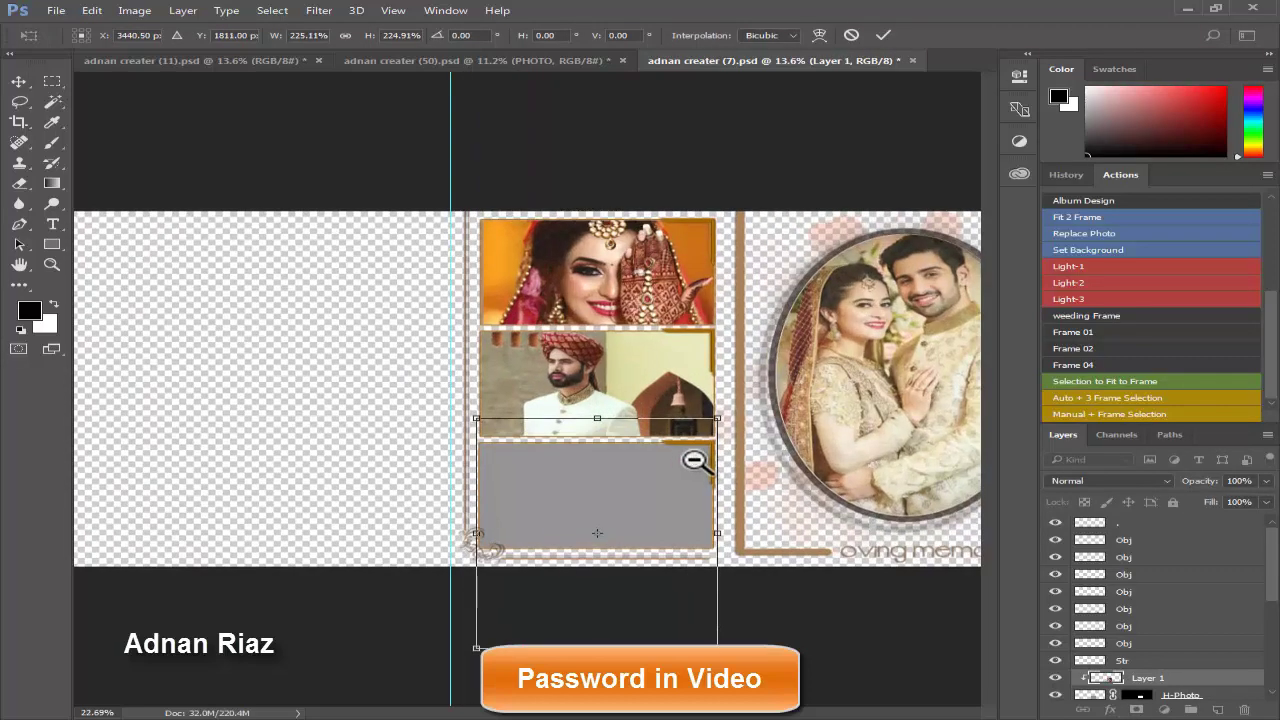
left_click_drag(632, 484, 636, 487)
key("Return")
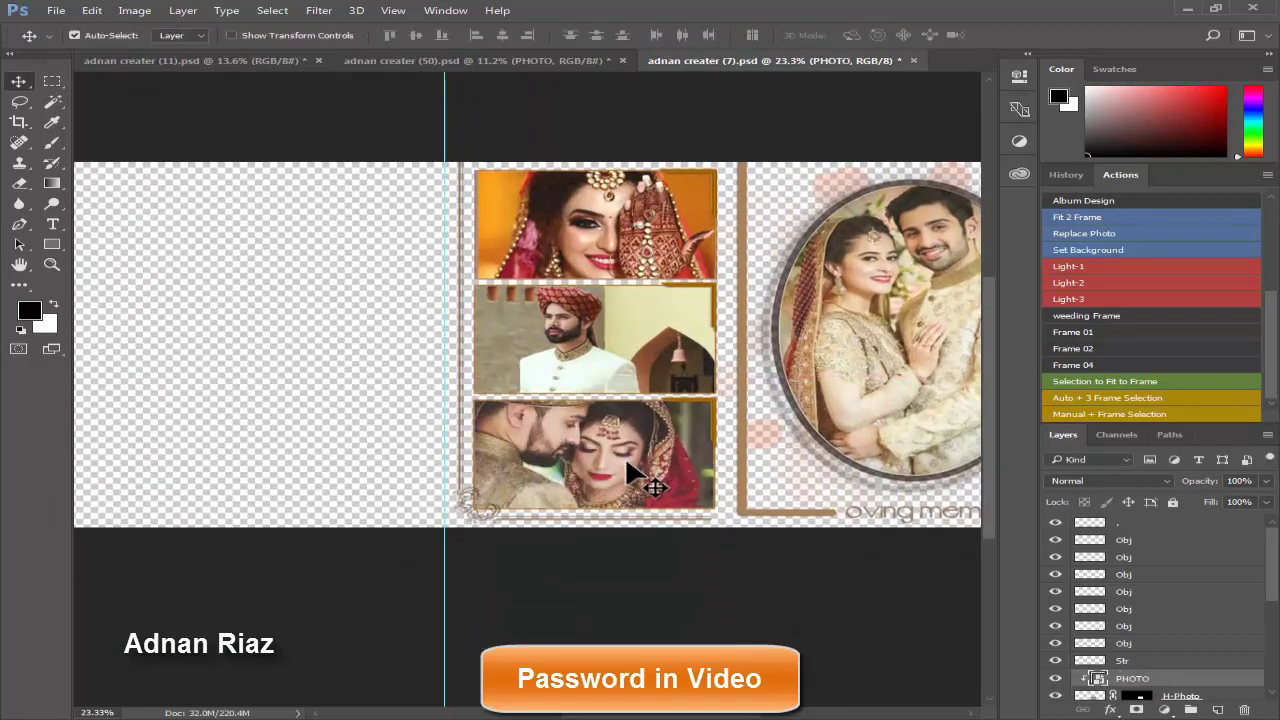
scroll(638, 432, "down", 3)
scroll(638, 432, "down", 1)
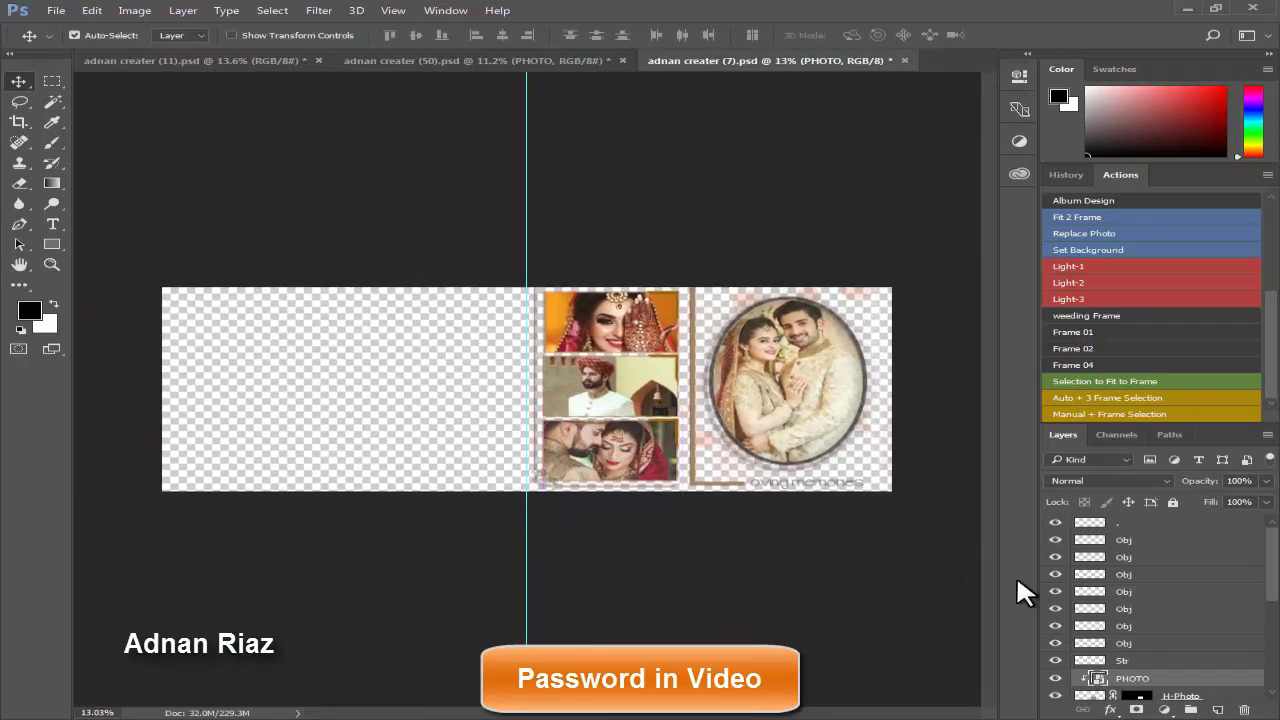
left_click_drag(1272, 566, 1268, 662)
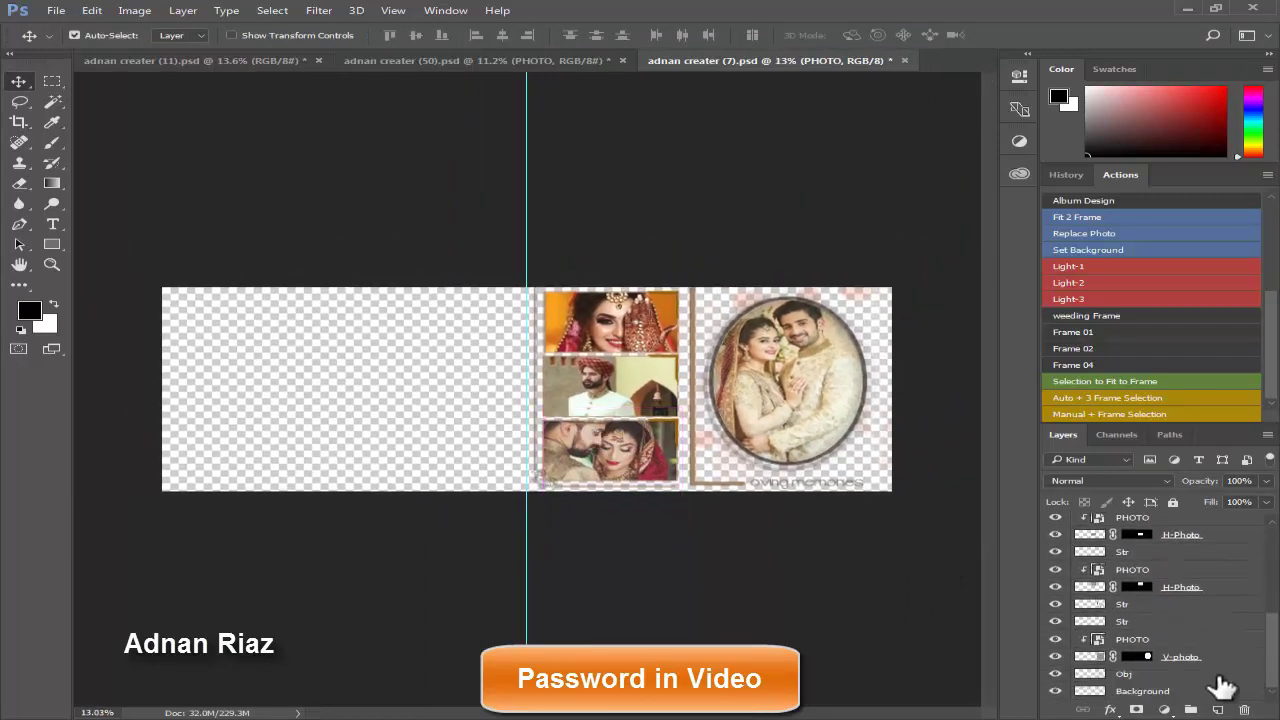
left_click(1159, 692)
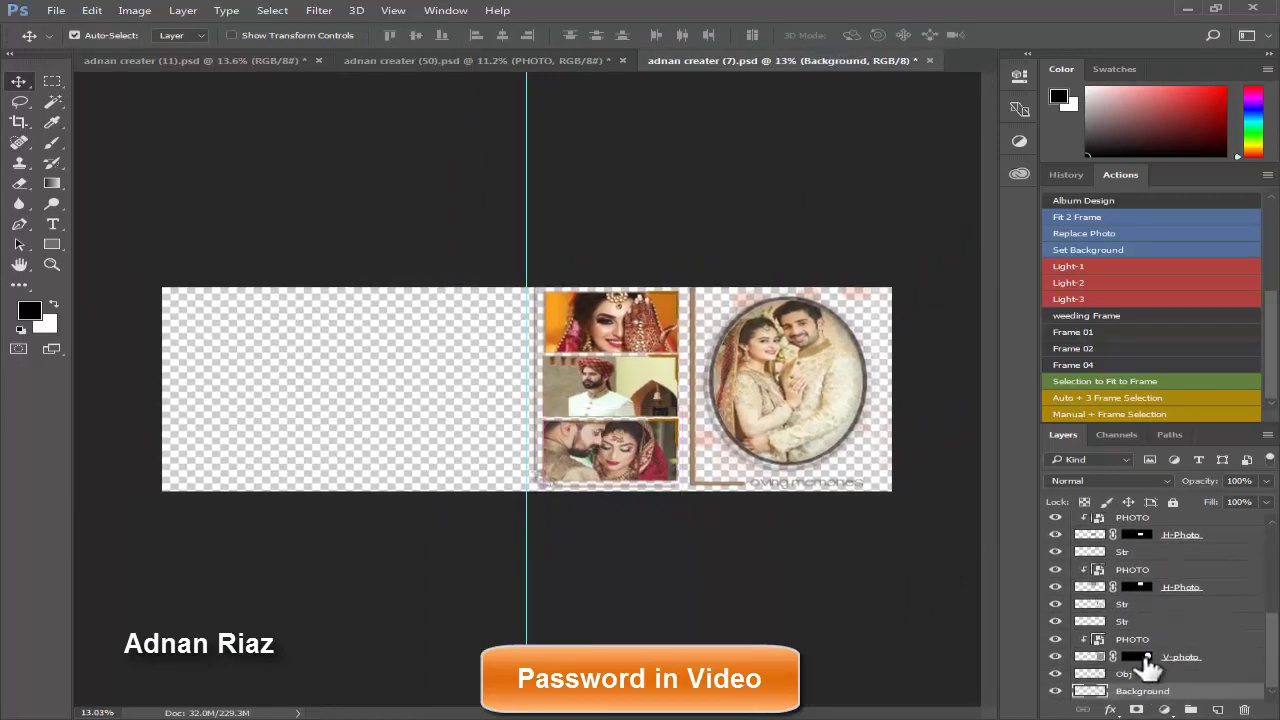
- Search Local Disk (H:) for 'back' and look through the 02_Back Card results
left_click(1093, 220)
scroll(298, 258, "down", 3)
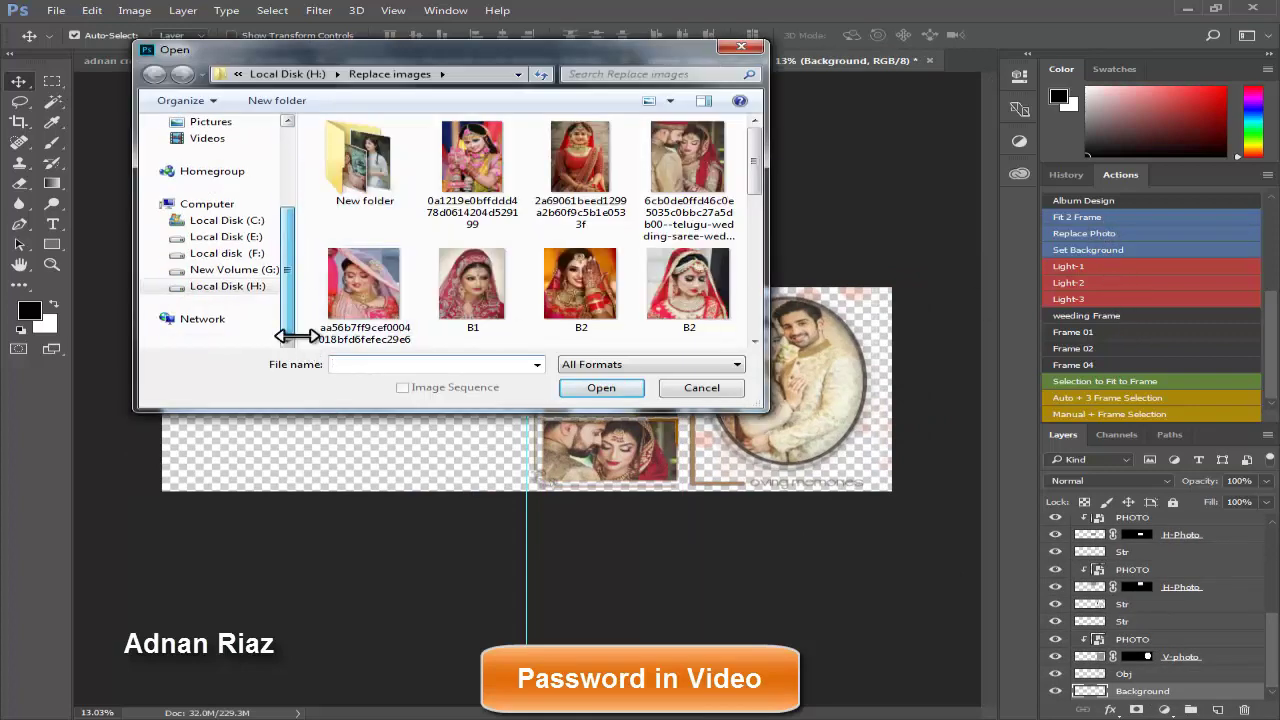
left_click(230, 286)
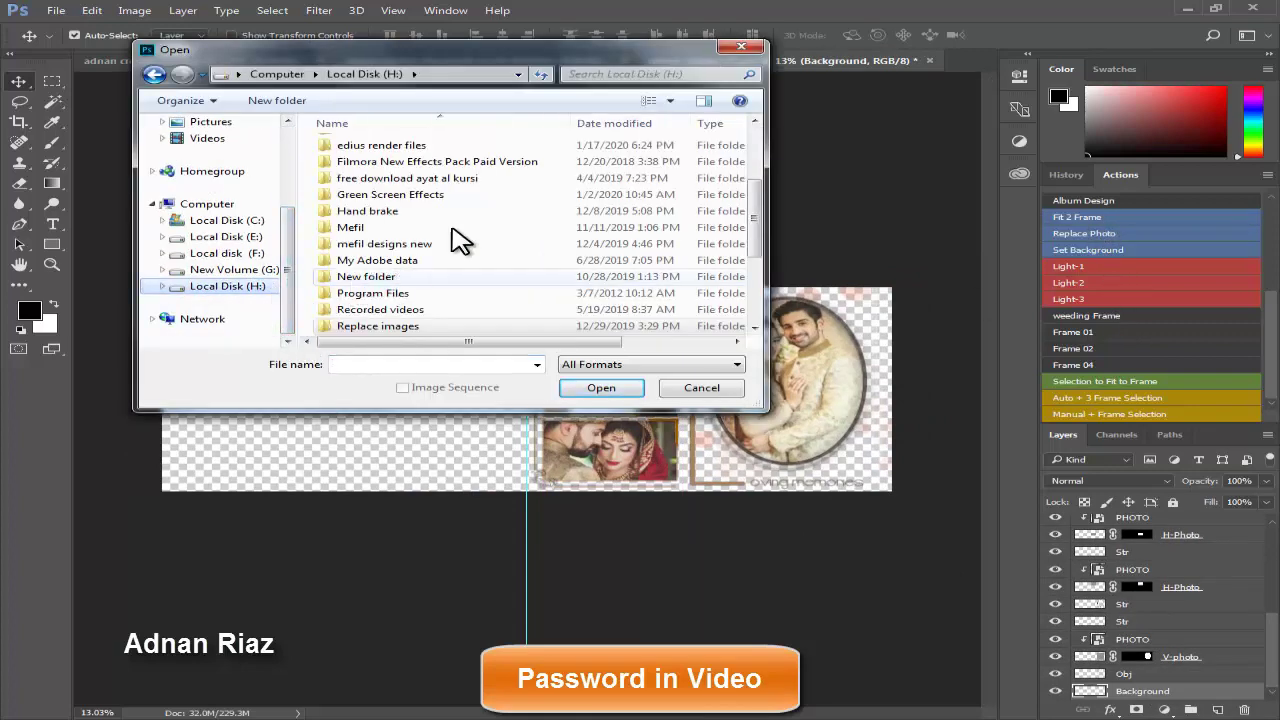
left_click(640, 74)
type("back")
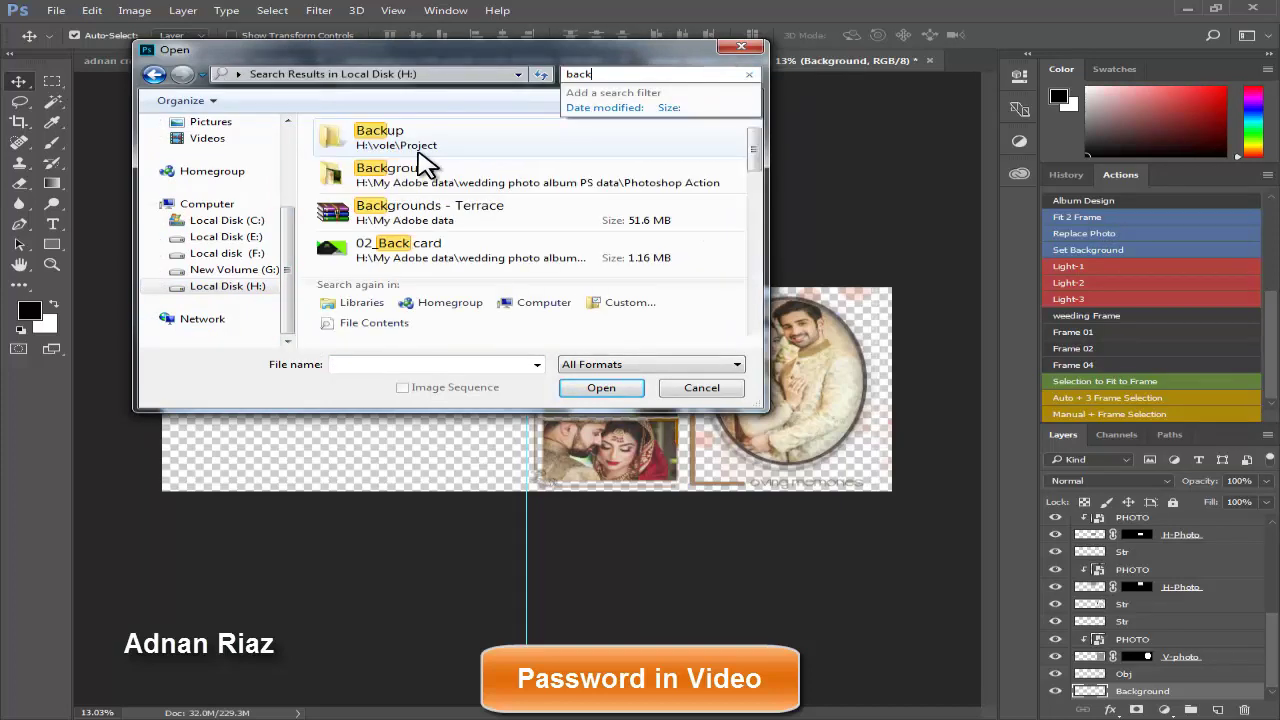
left_click(385, 203)
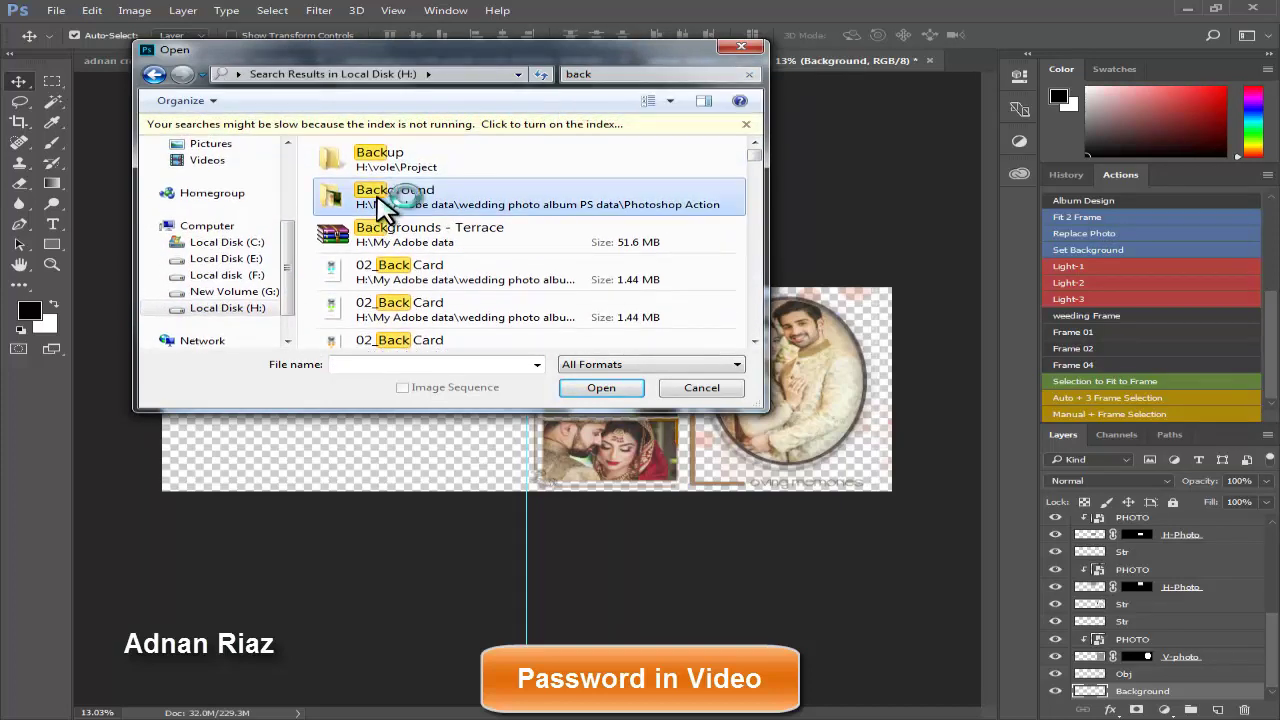
left_click(360, 275)
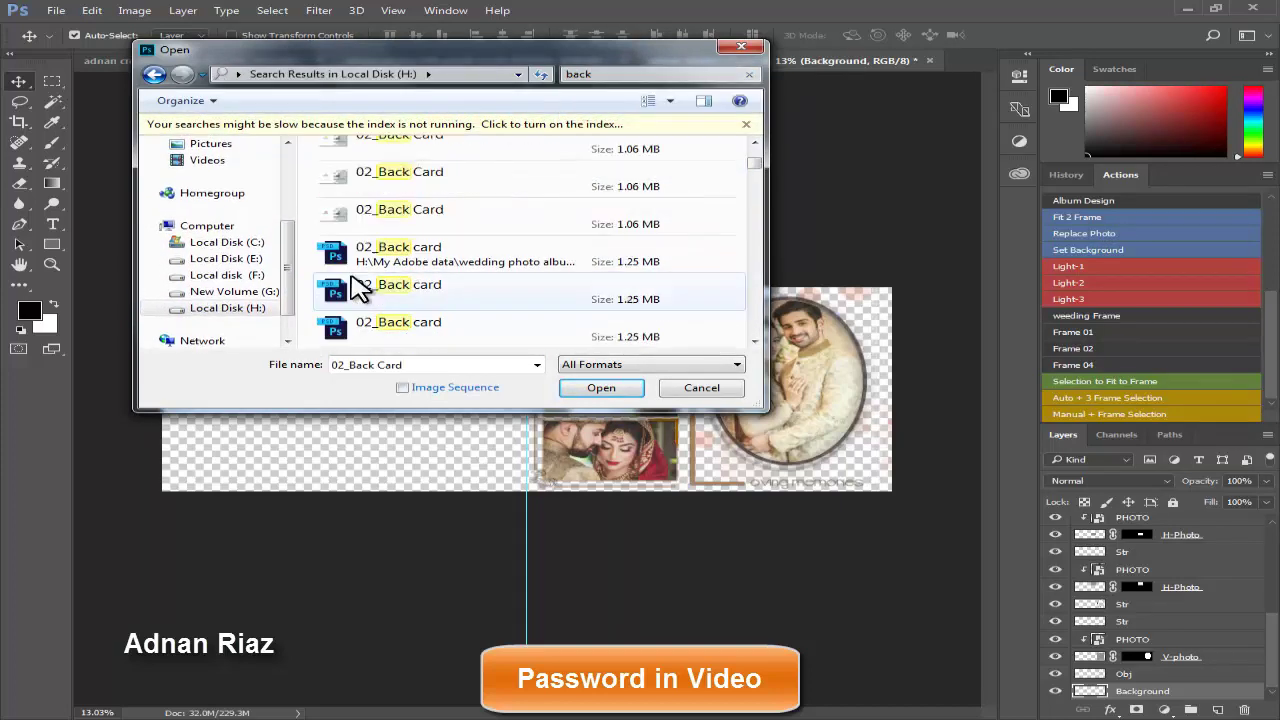
scroll(358, 285, "down", 5)
scroll(358, 287, "up", 3)
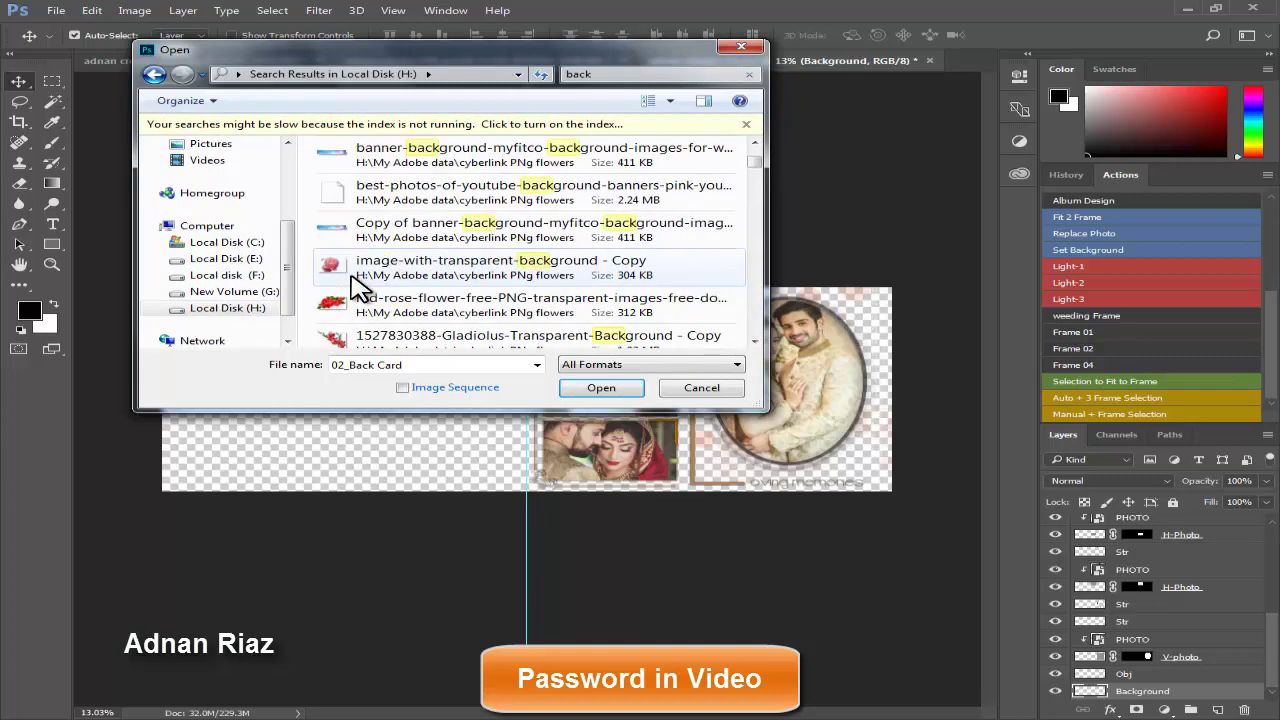
scroll(358, 287, "up", 5)
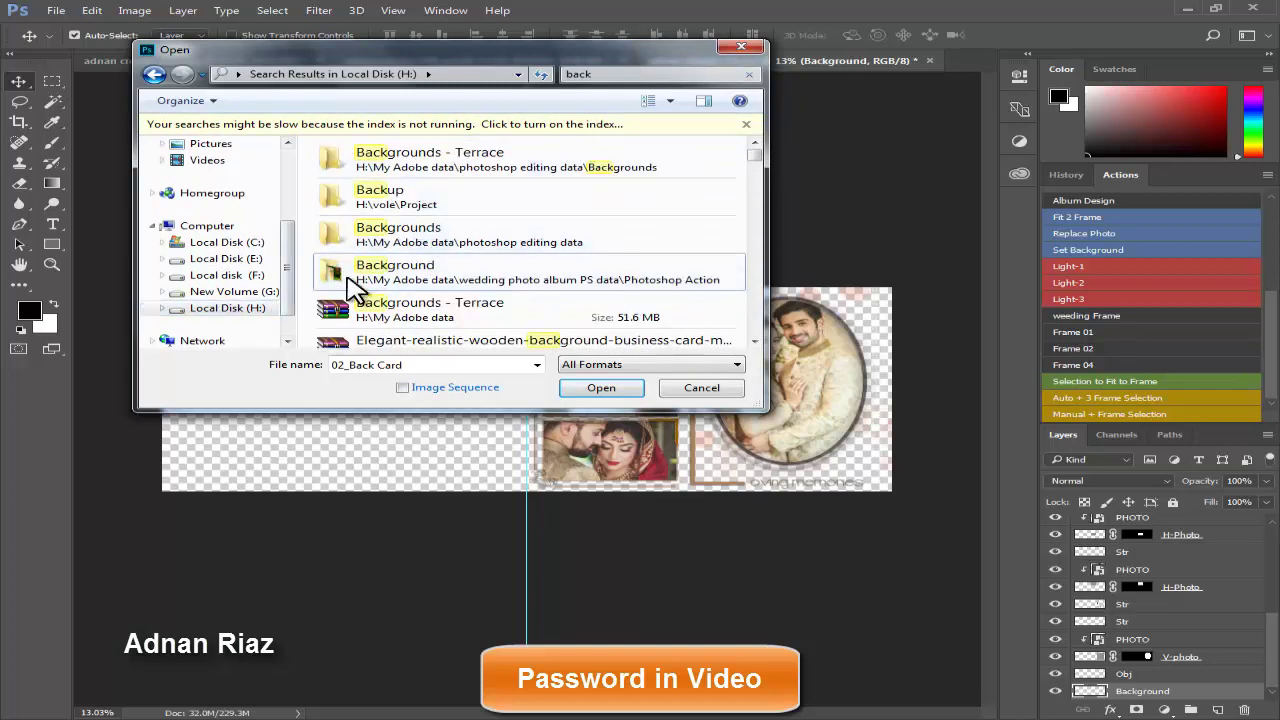
key("Escape")
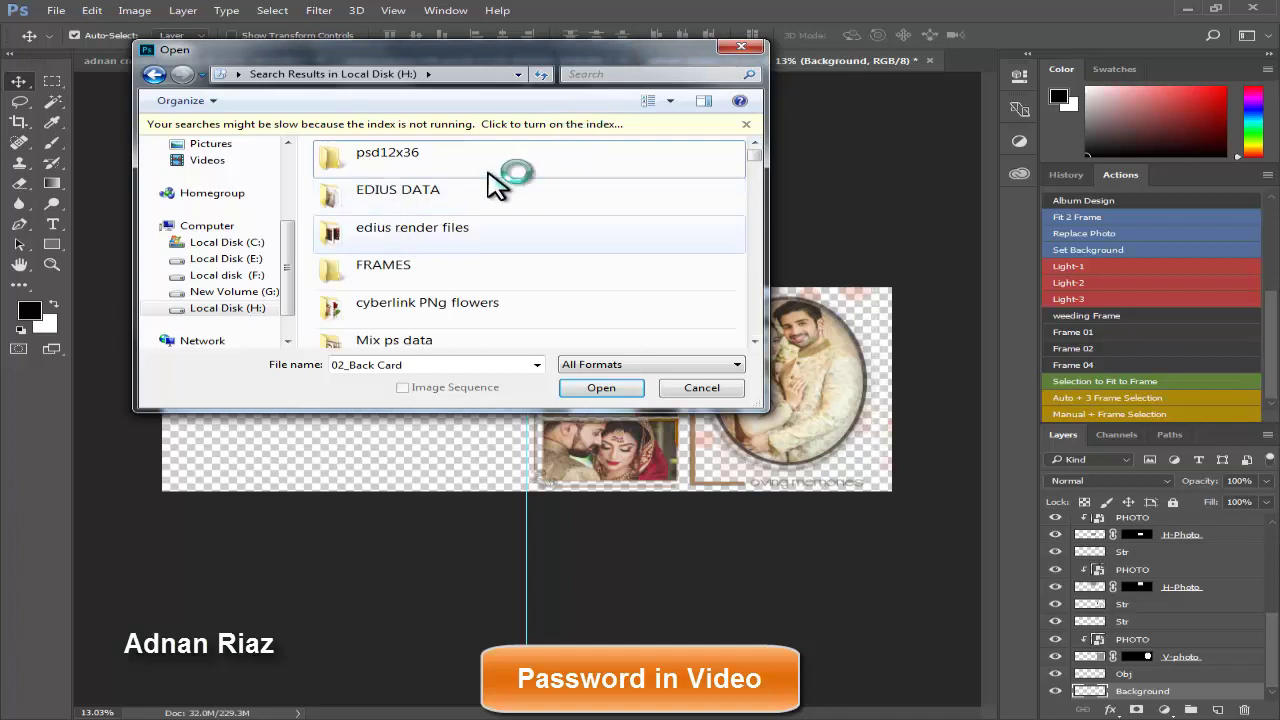
- Browse into the My Adobe data folder on drive H and search it for 'back'
scroll(300, 335, "down", 3)
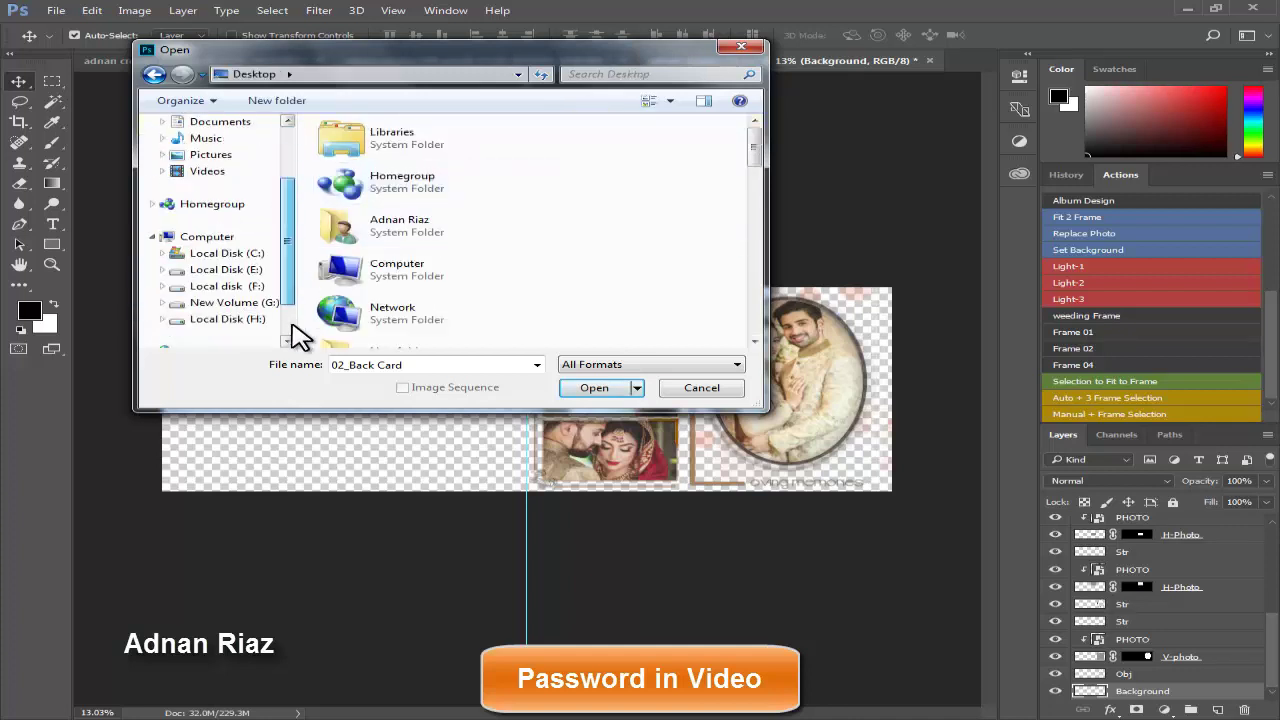
left_click(228, 286)
left_click(459, 264)
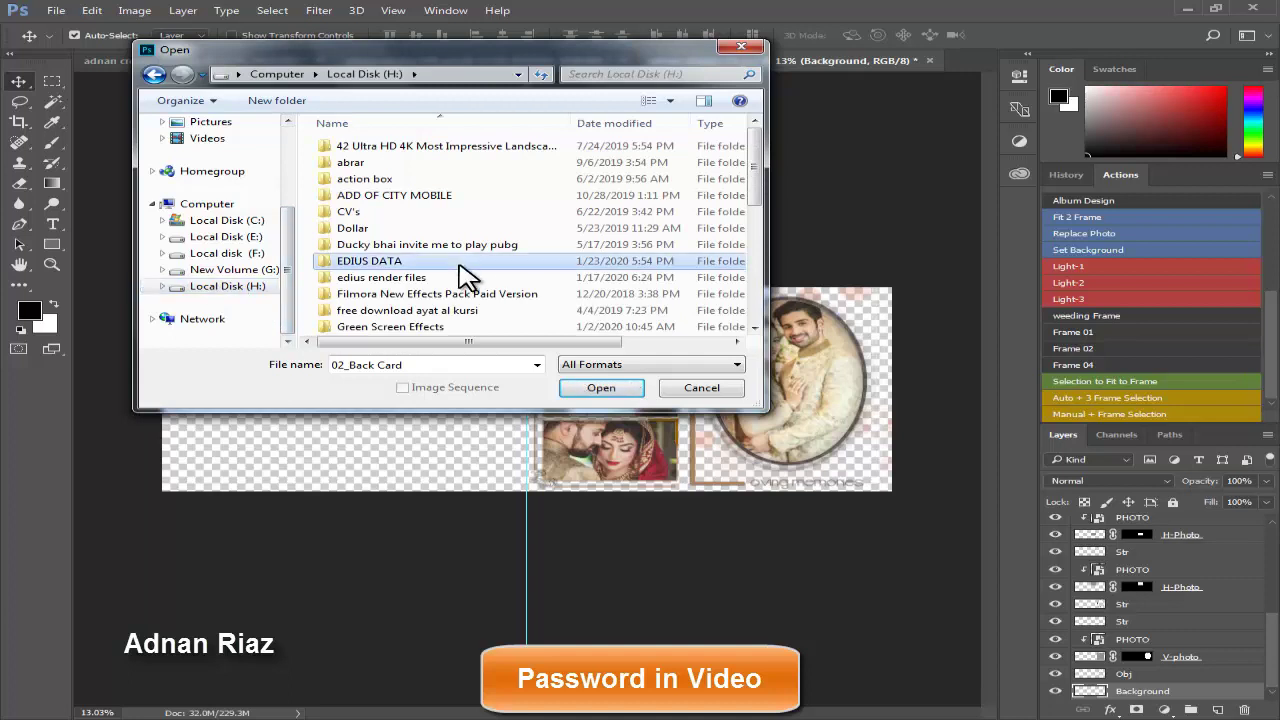
scroll(452, 265, "down", 5)
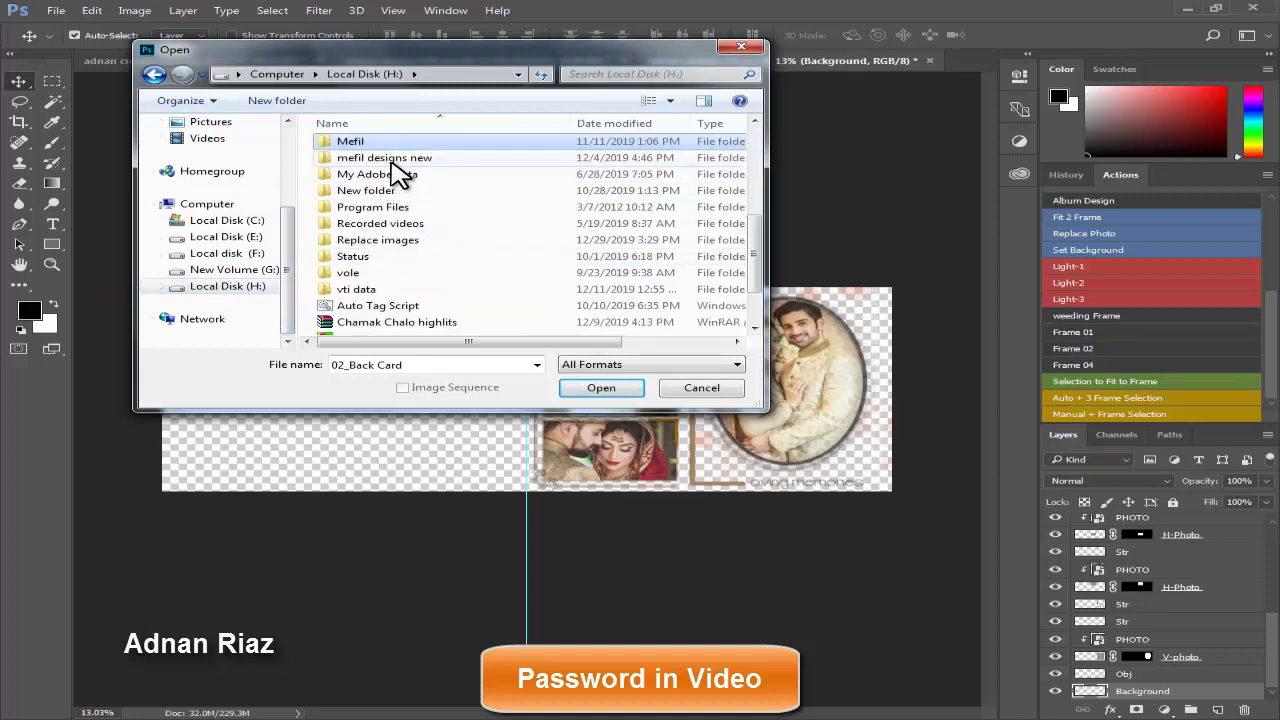
double_click(400, 174)
left_click(620, 74)
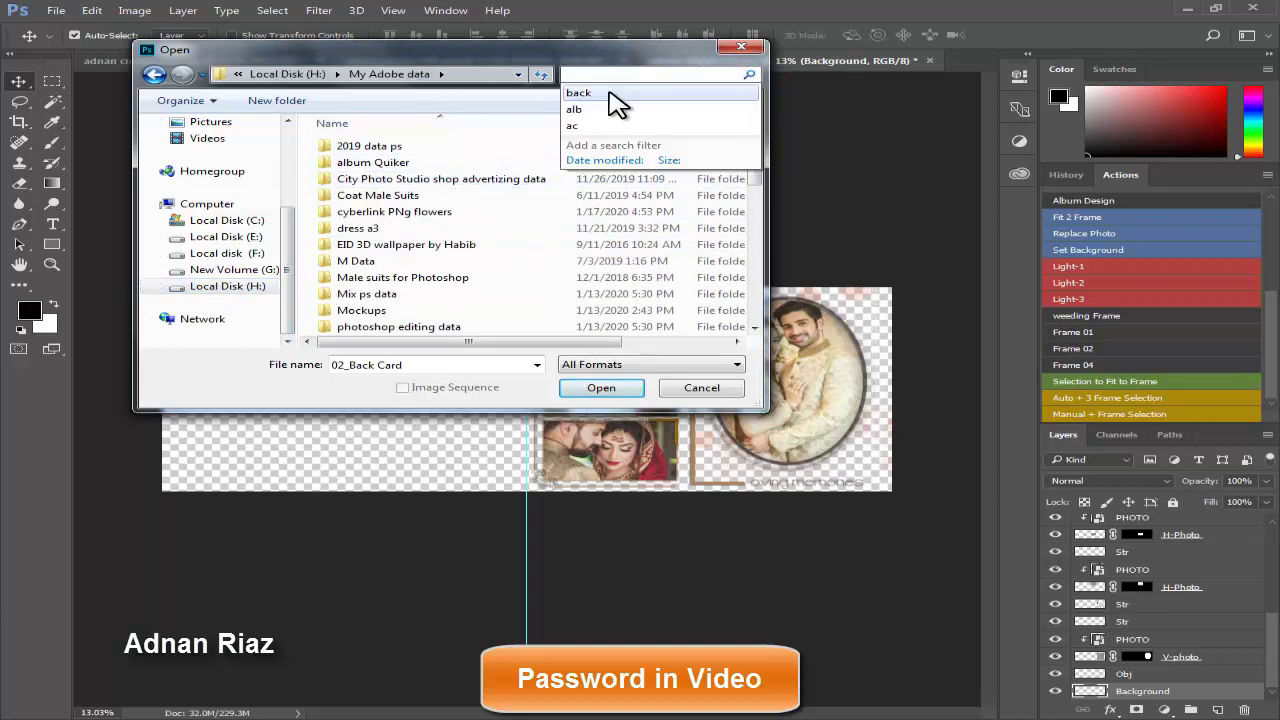
left_click(612, 94)
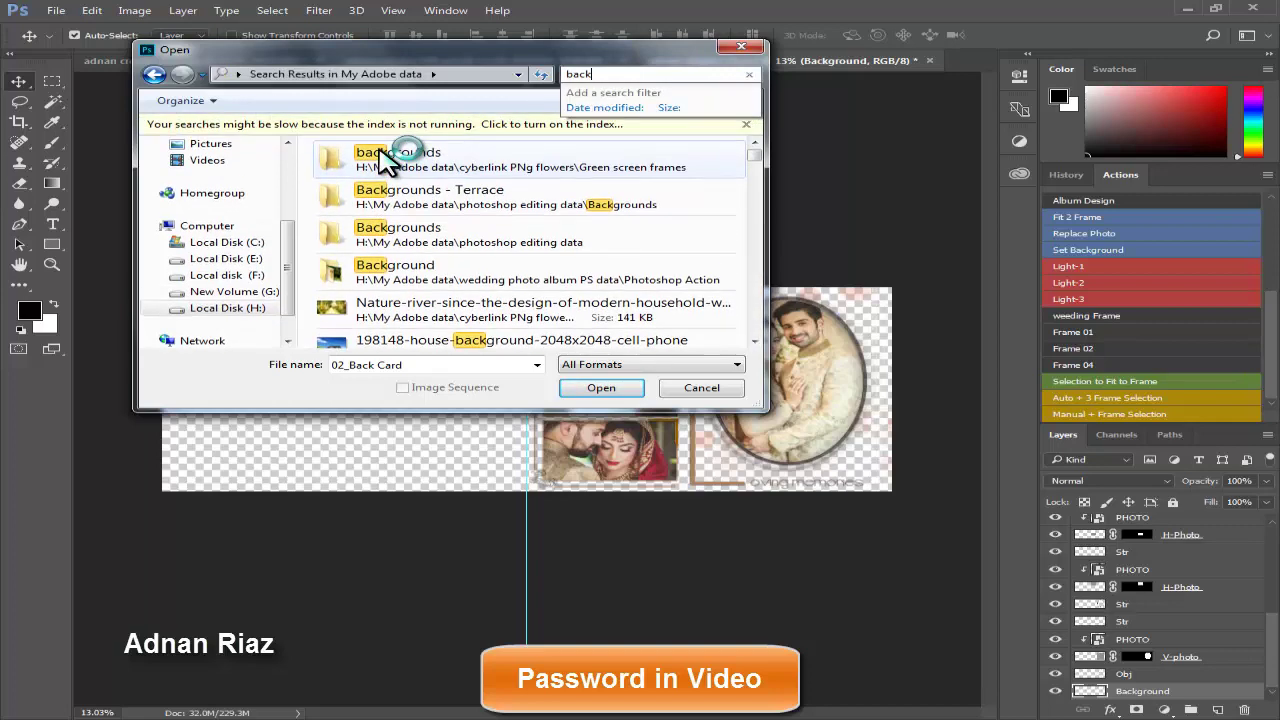
right_click(403, 243)
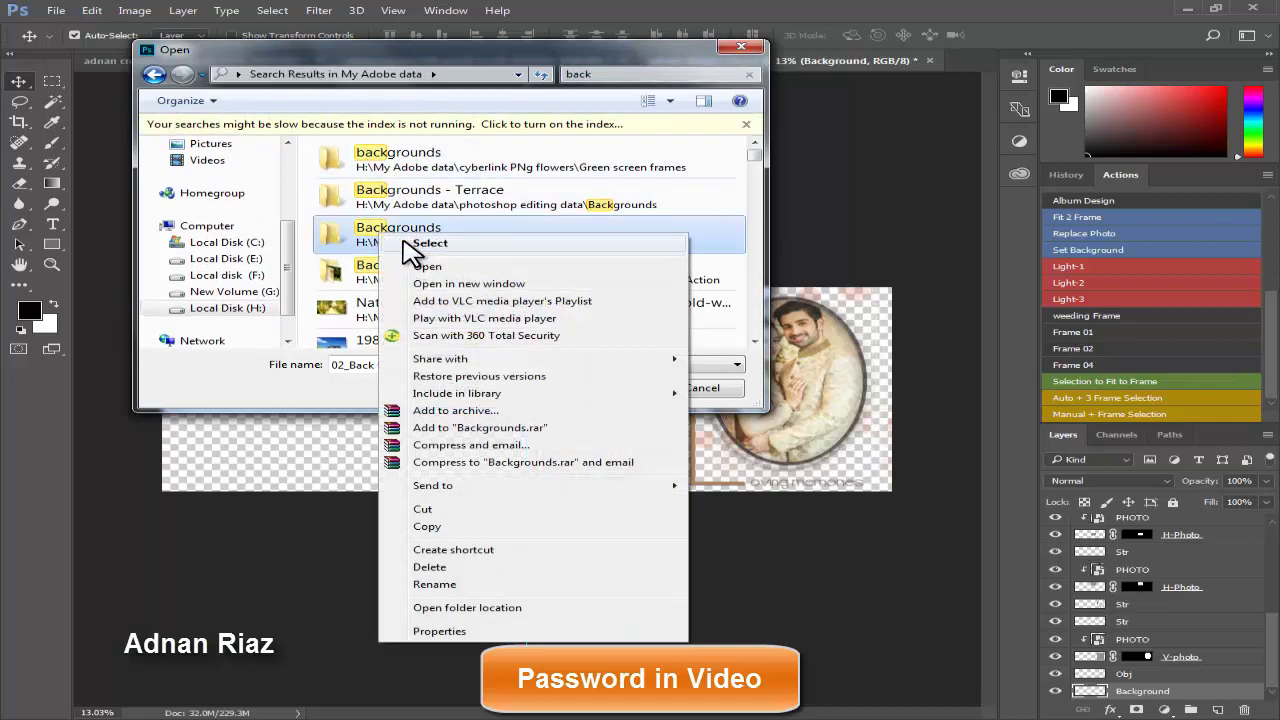
left_click(427, 267)
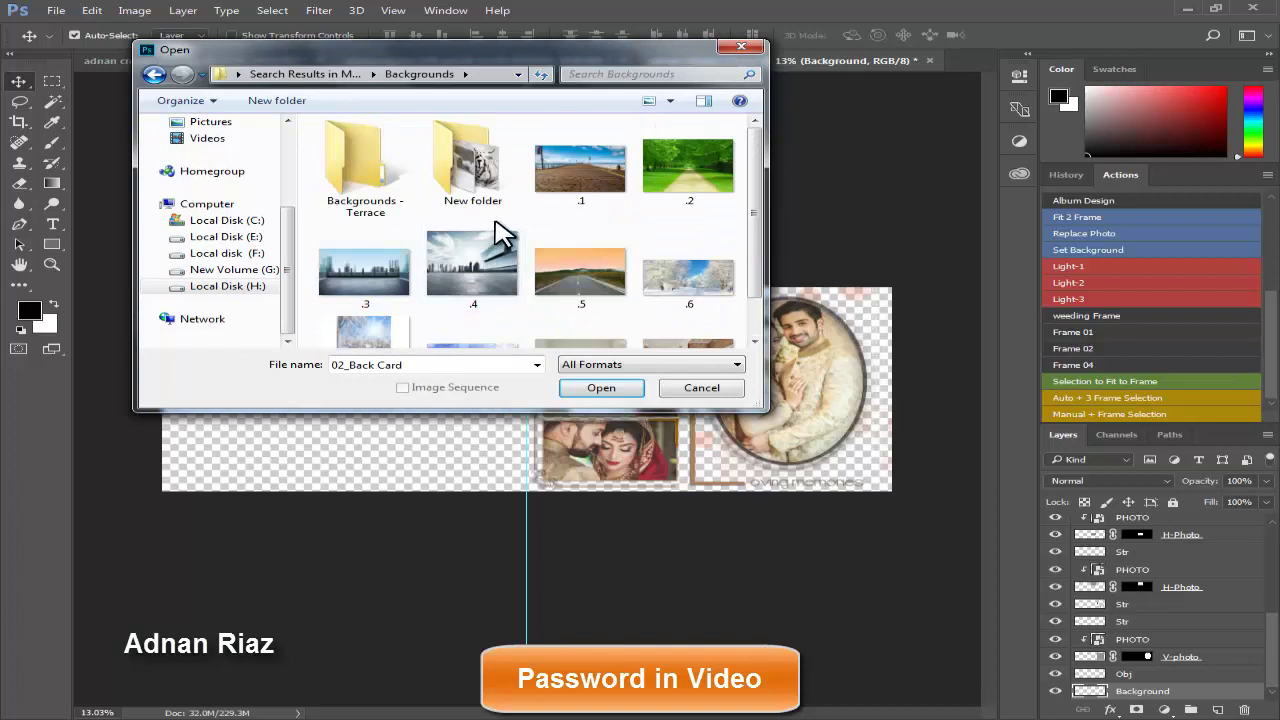
key("BackSpace")
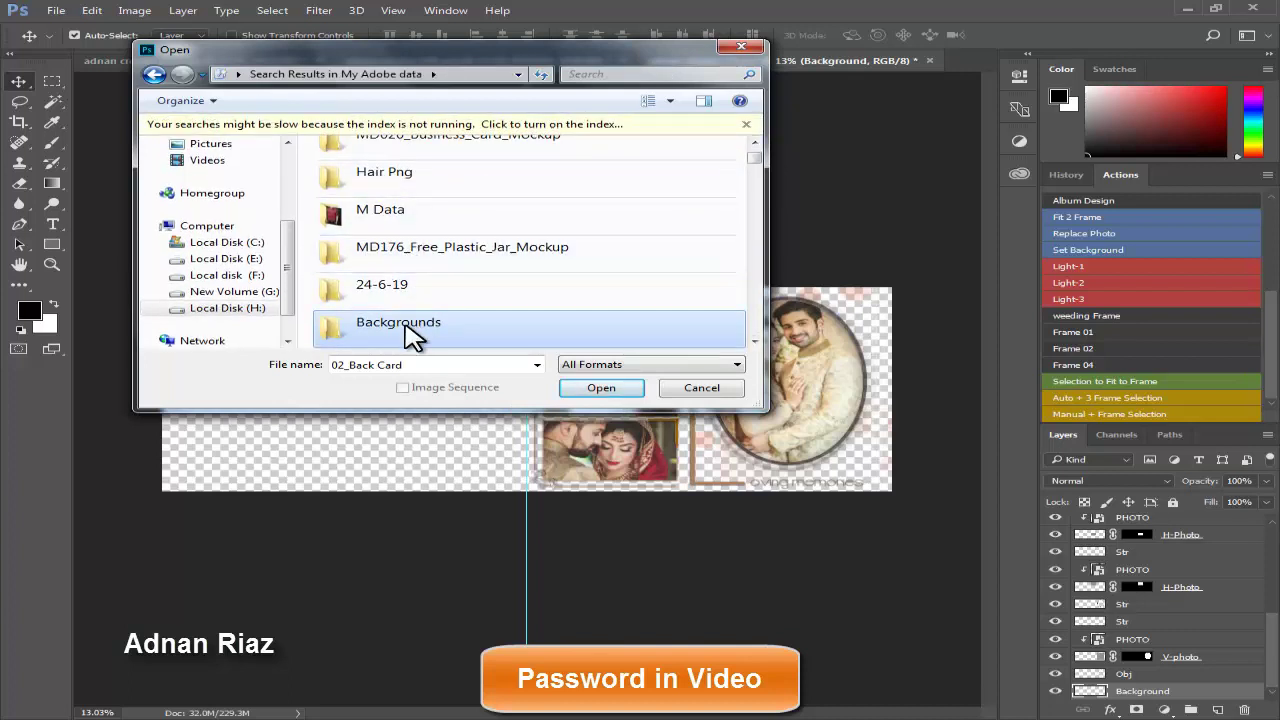
- Open the Background folder under Photoshop Action and select the turquoise backdrop 01 (6)
left_click(414, 330)
scroll(414, 334, "down", 1)
left_click(480, 266)
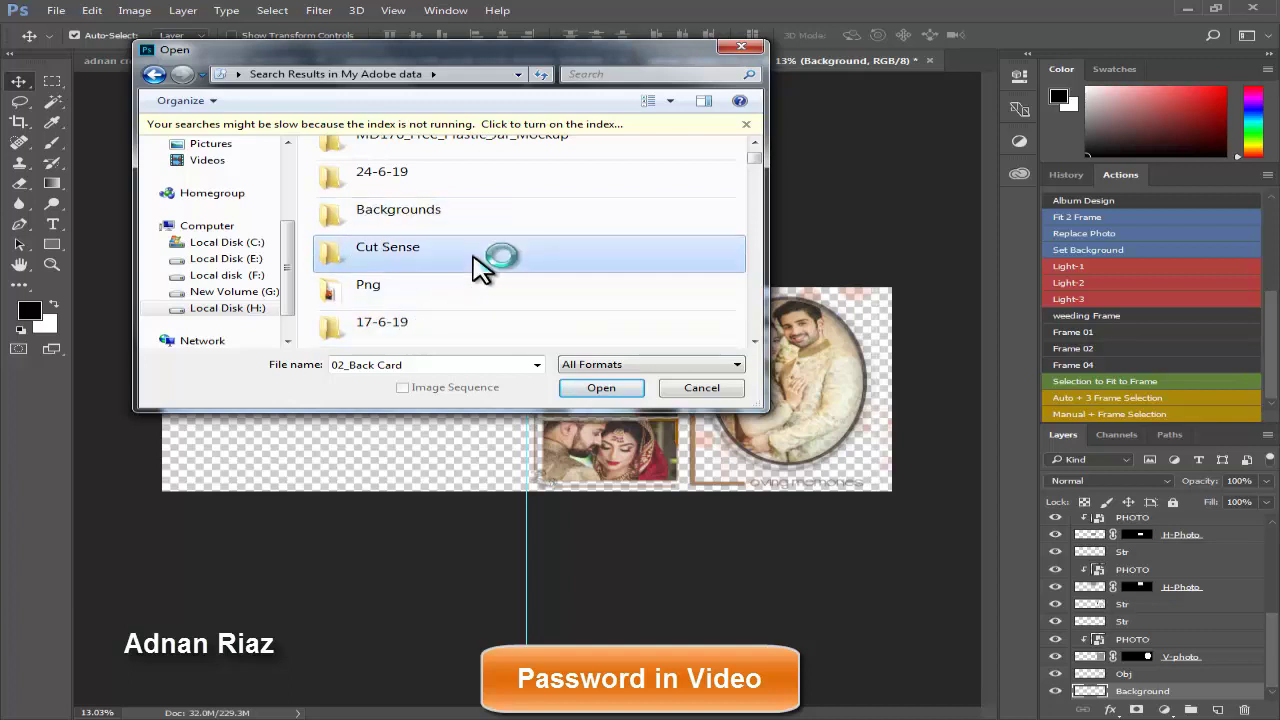
left_click(609, 75)
left_click(609, 89)
type("back")
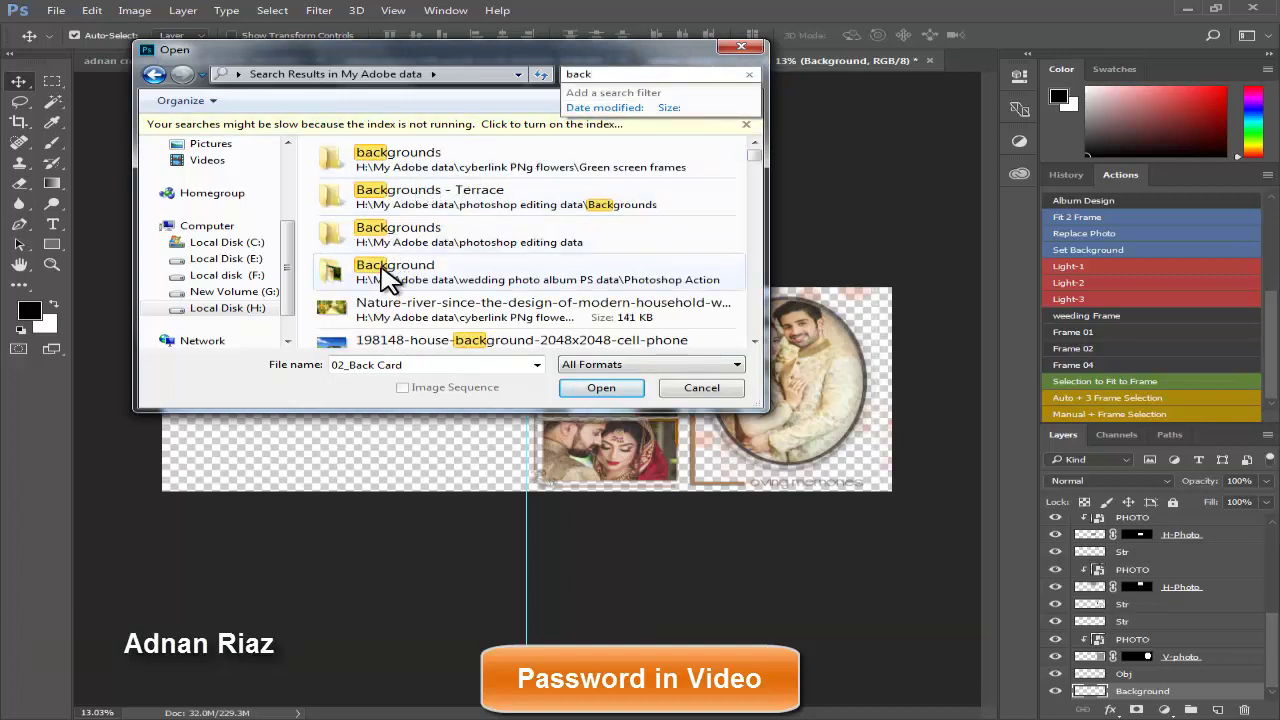
left_click(385, 280)
right_click(385, 280)
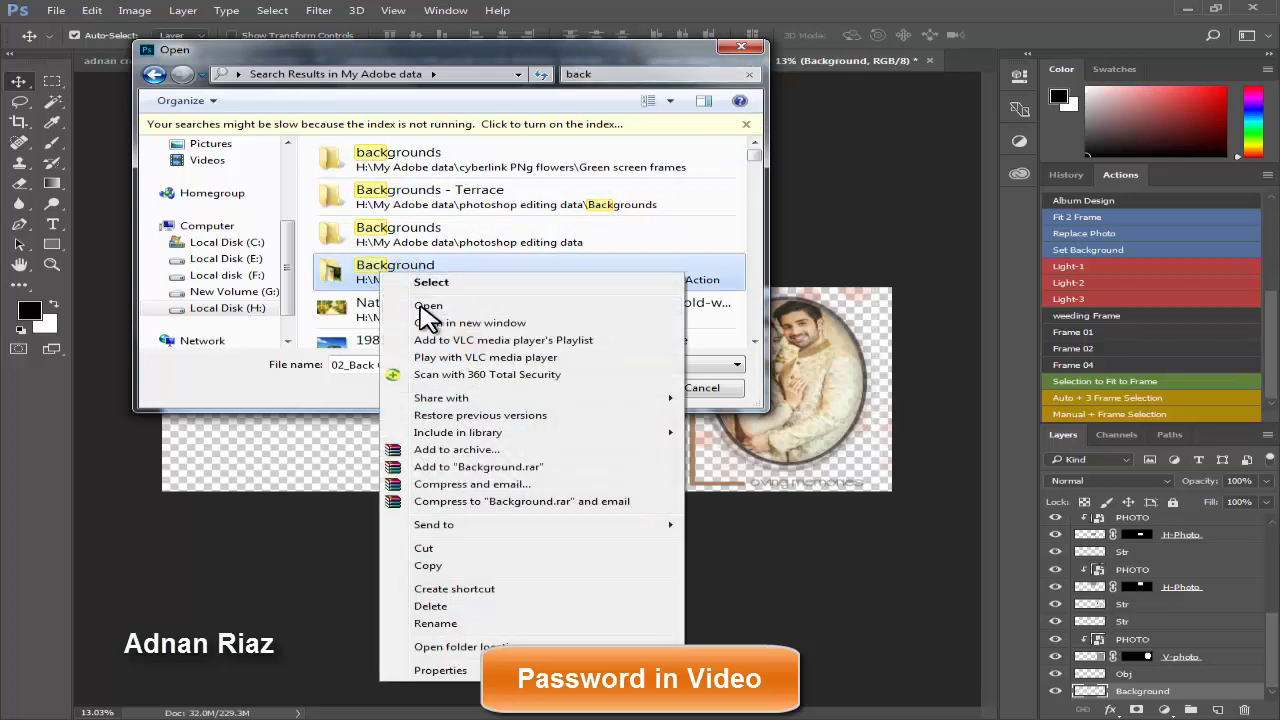
left_click(395, 309)
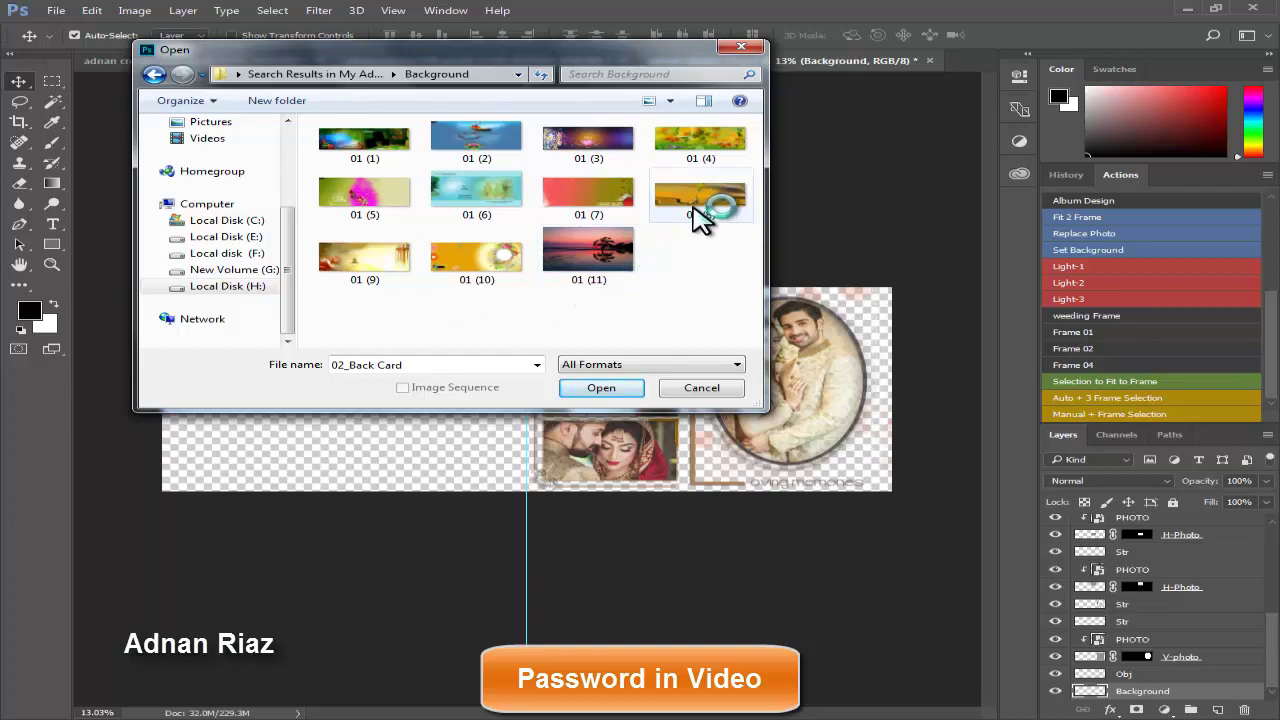
left_click(497, 205)
- Place backdrop 01 (6), accept the clipping-mask warning, and stretch it across the whole spread
left_click(601, 387)
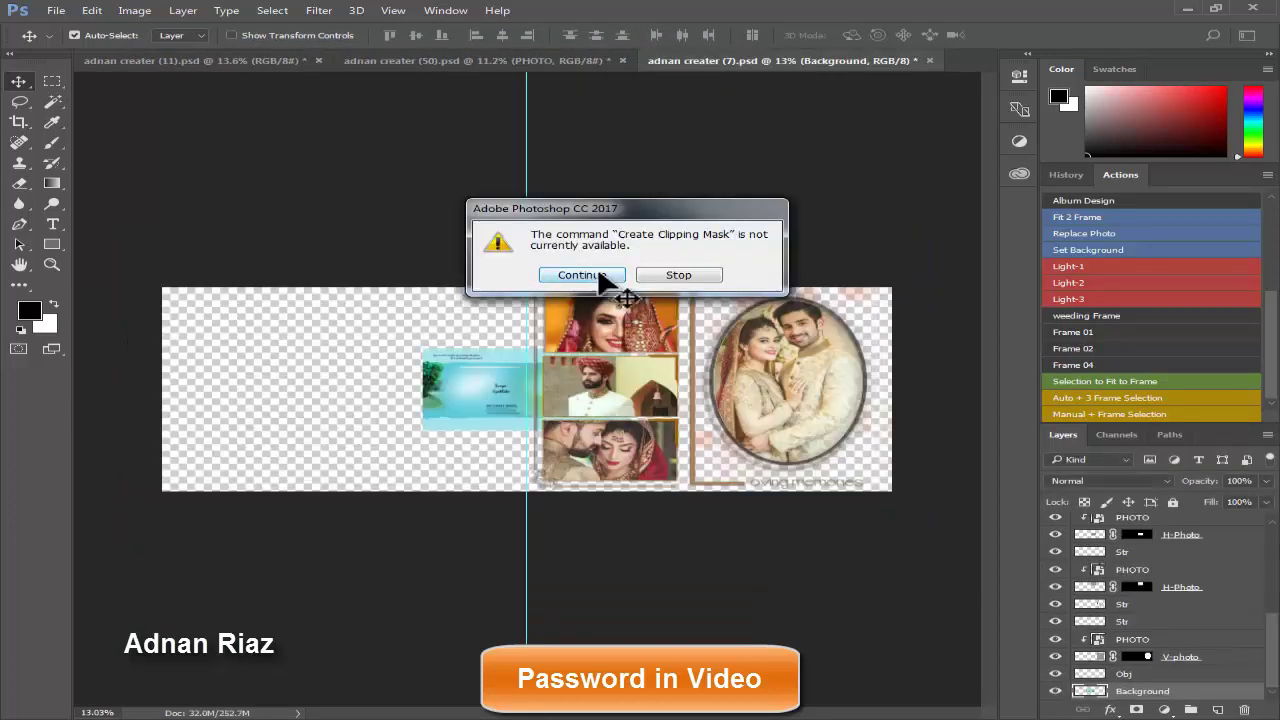
left_click(599, 272)
left_click_drag(688, 333, 933, 273)
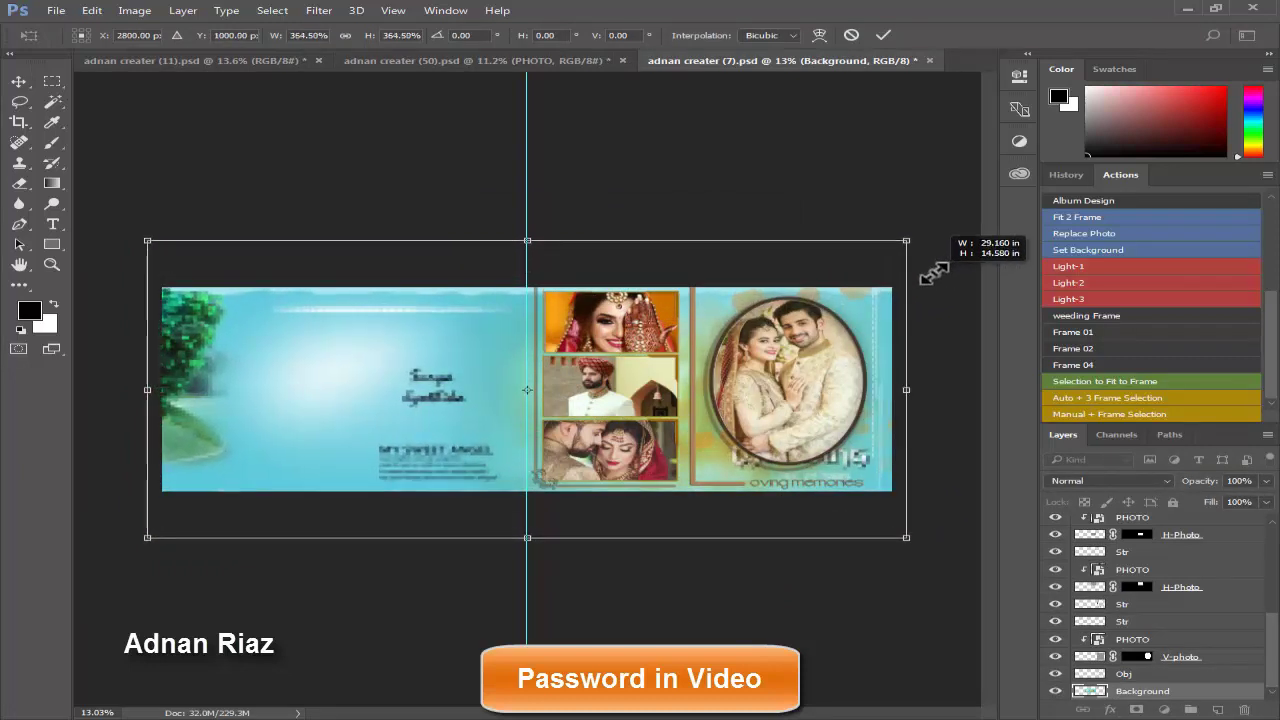
key("ctrl+minus")
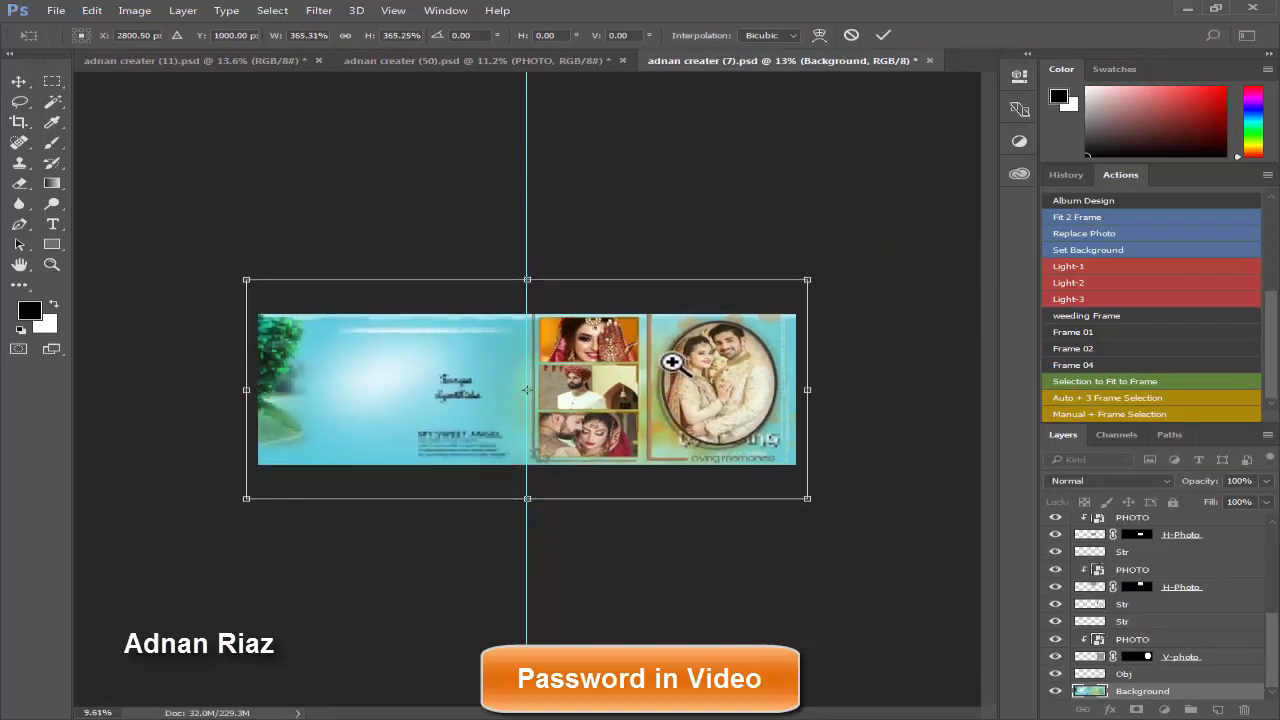
left_click_drag(791, 289, 930, 233)
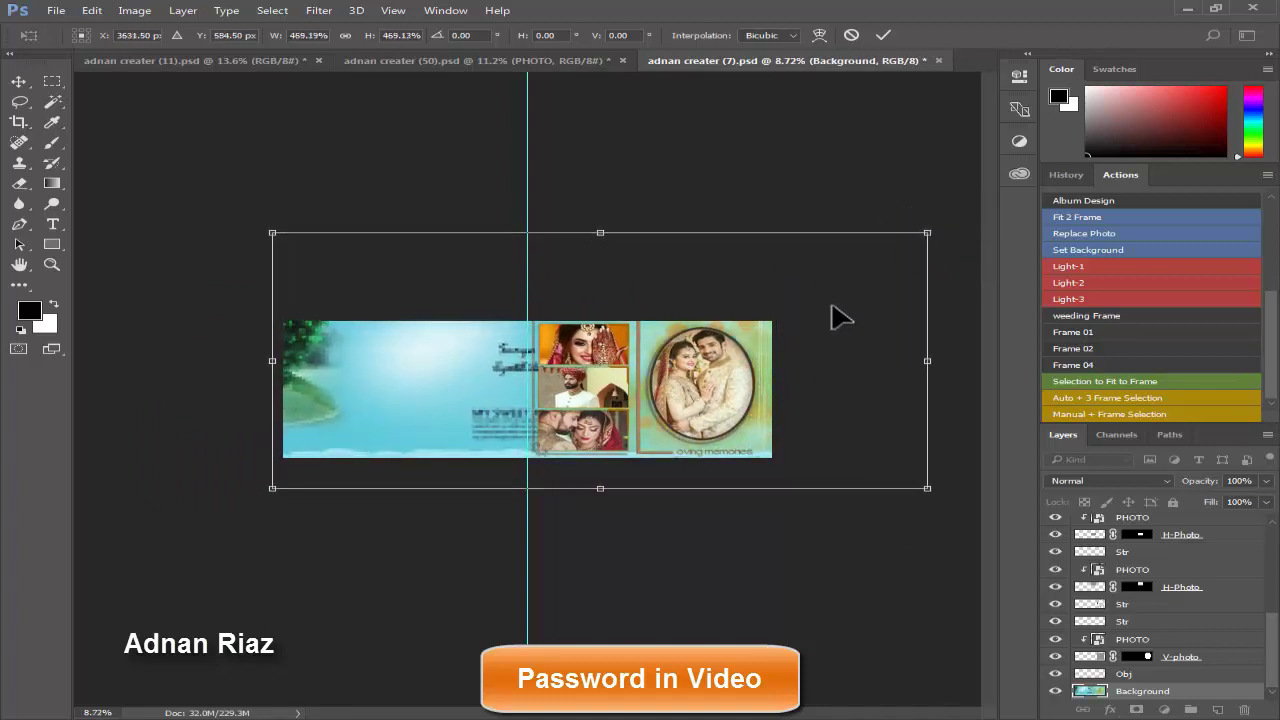
mouse_move(838, 316)
left_mouse_down()
mouse_move(701, 312)
mouse_move(722, 314)
left_mouse_up()
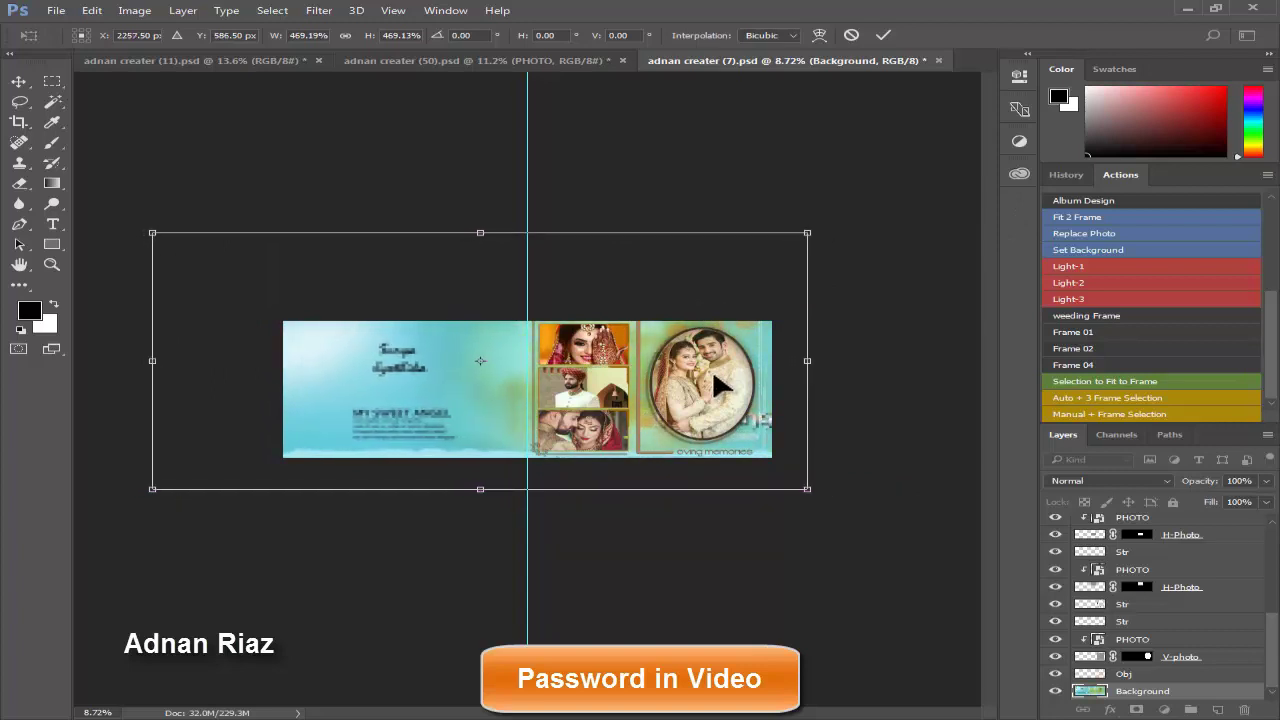
key("Return")
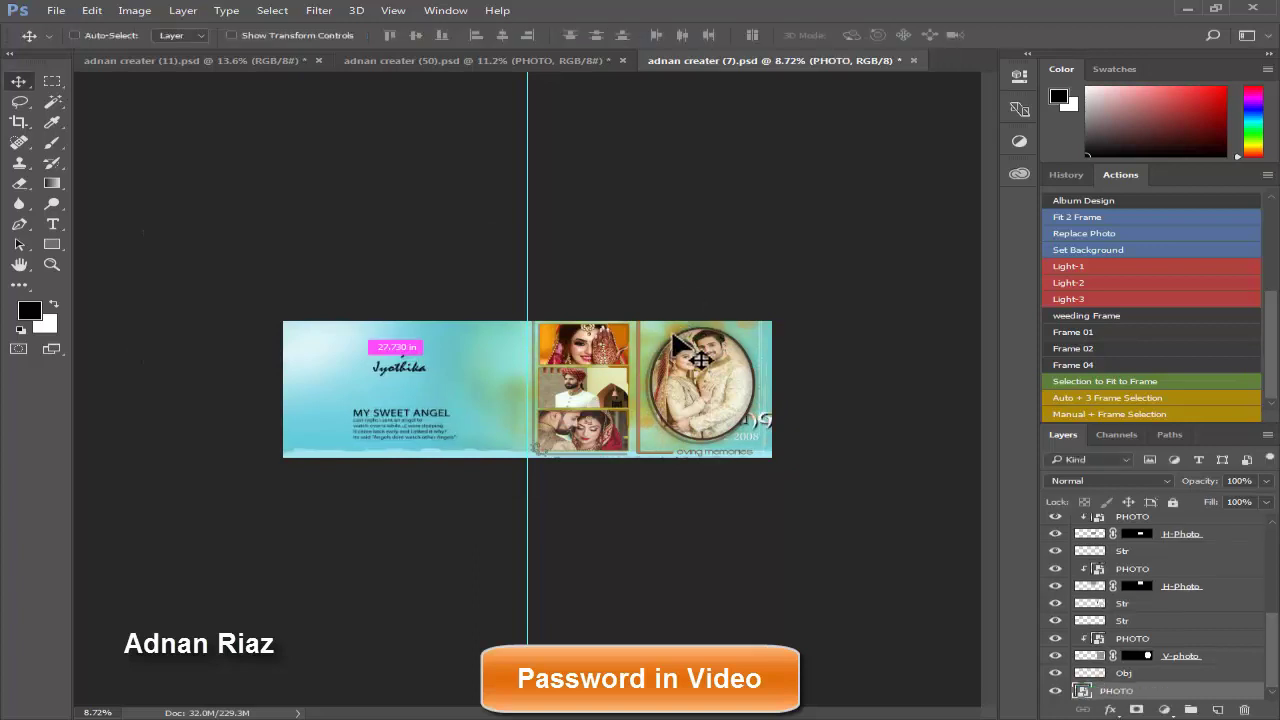
left_click(700, 347)
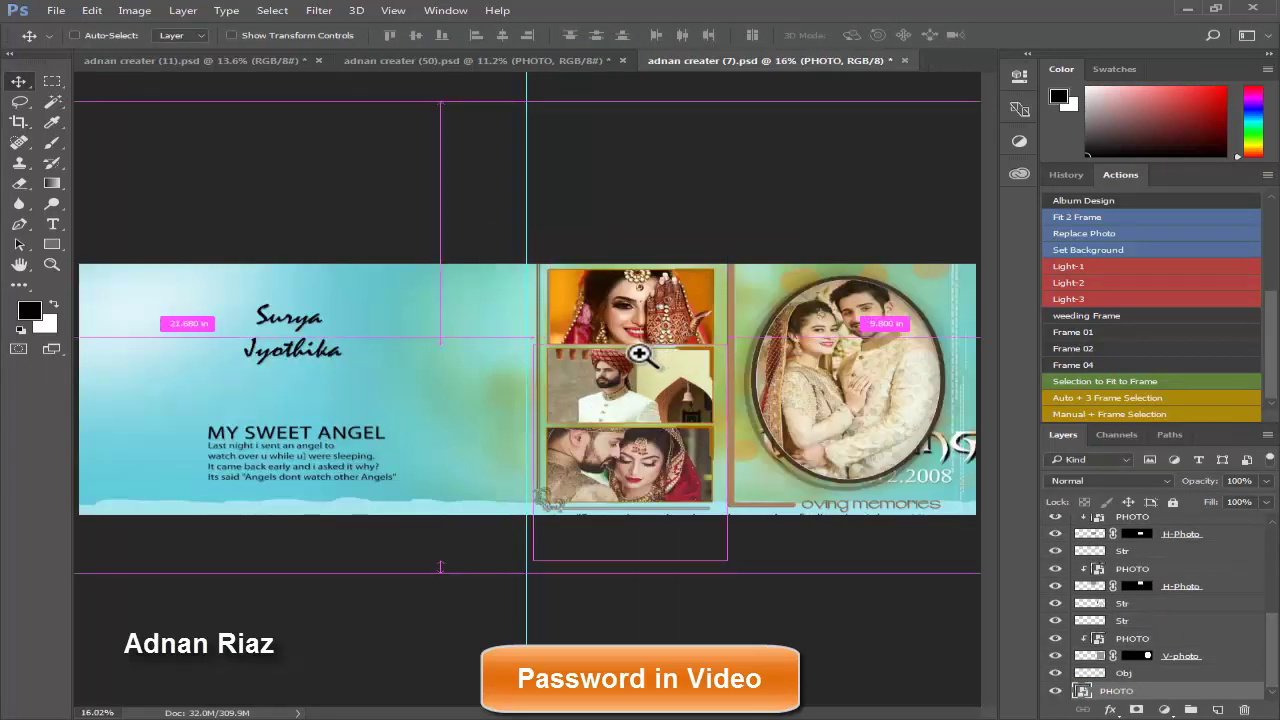
key("ctrl+minus")
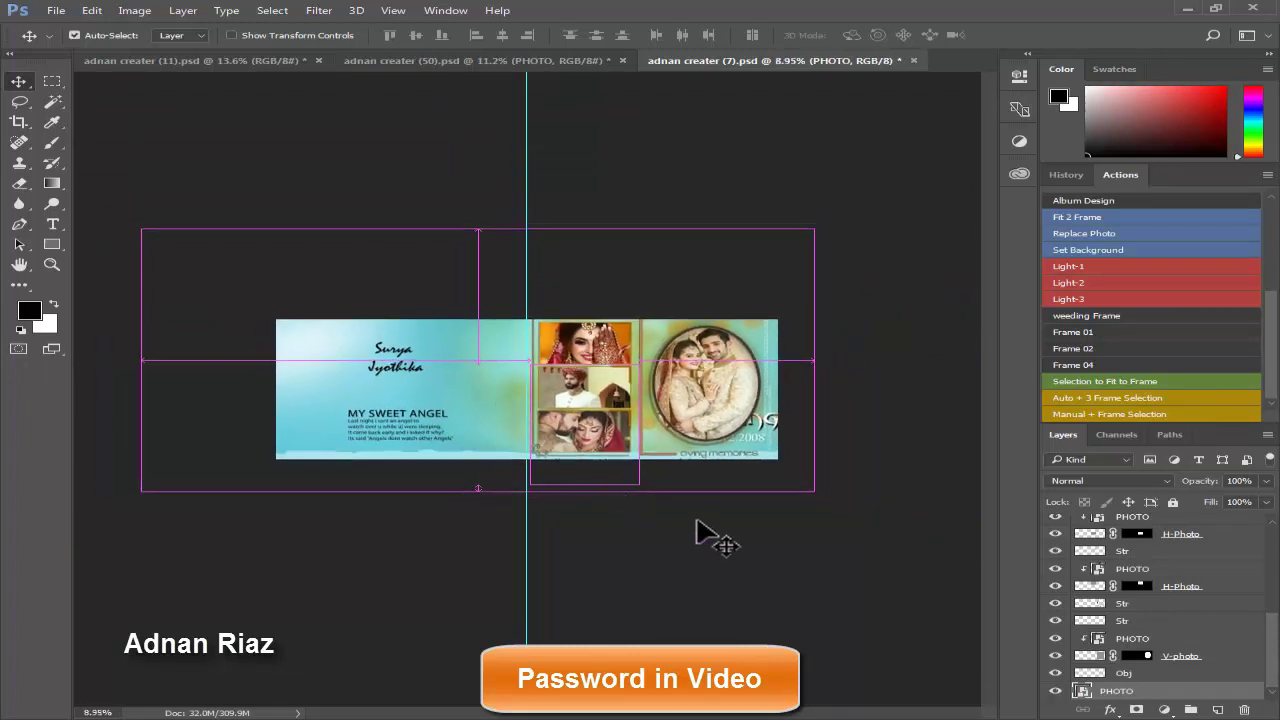
scroll(634, 491, "up", 2)
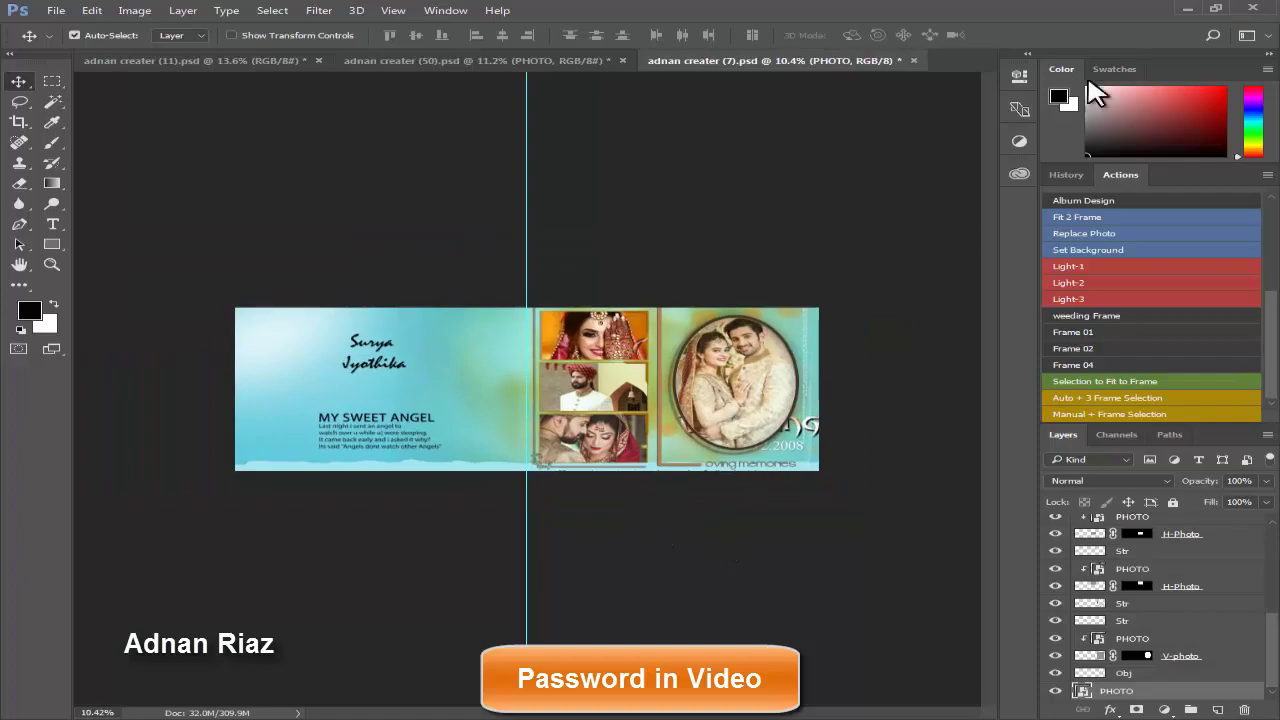
left_click(1187, 9)
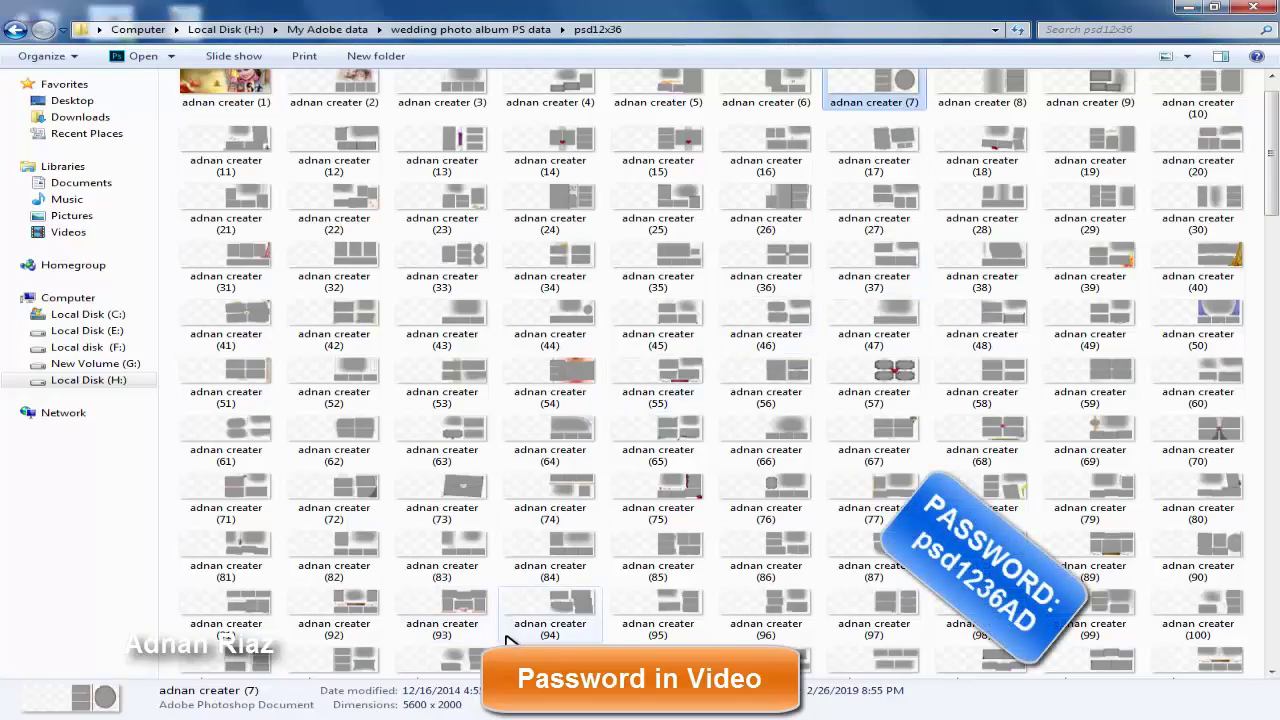
scroll(512, 640, "up", 2)
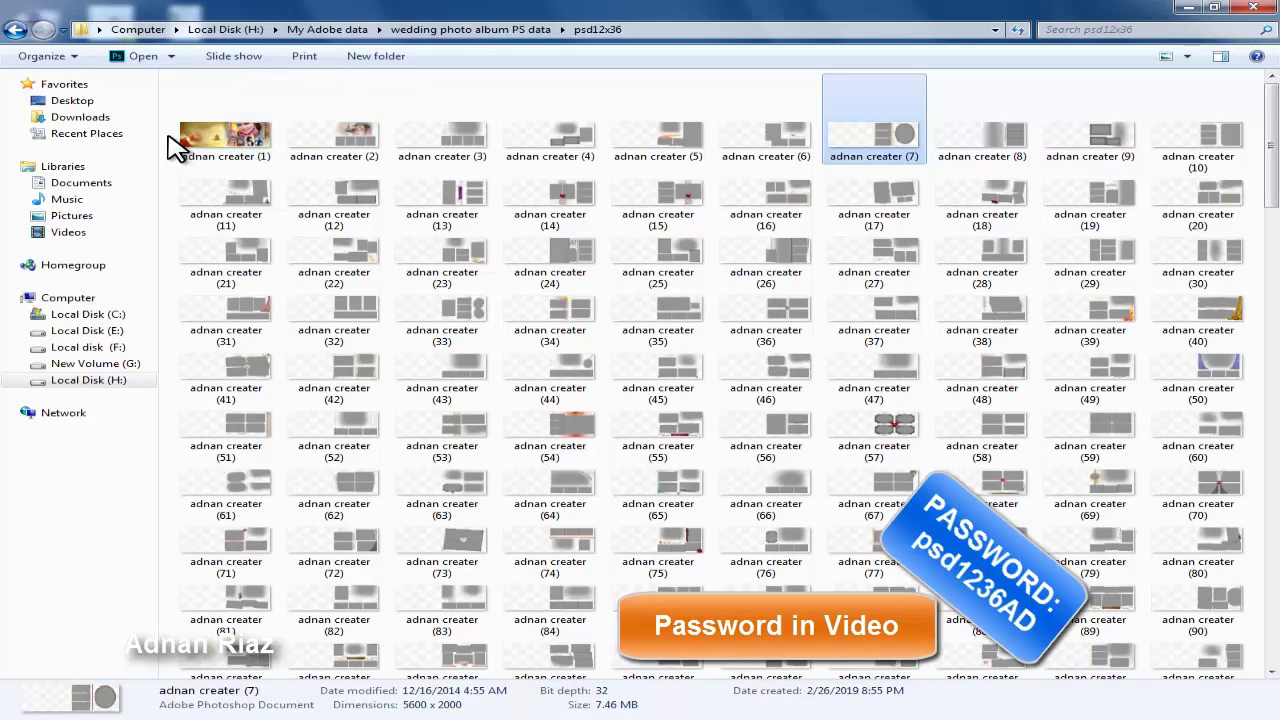
mouse_move(170, 138)
left_mouse_down()
mouse_move(448, 272)
mouse_move(720, 334)
mouse_move(1051, 371)
mouse_move(1207, 438)
mouse_move(1223, 400)
left_mouse_up()
left_click(1260, 394)
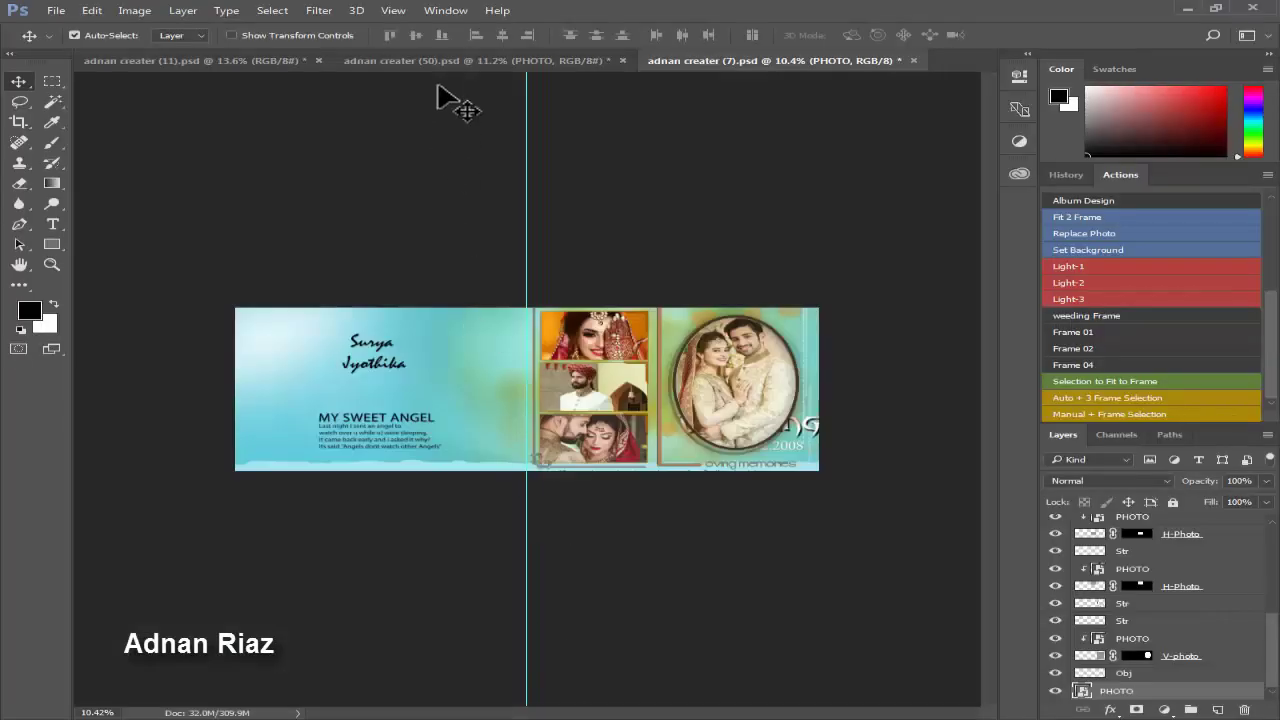
- Switch via the adnan creater (50).psd tab to the purple floral adnan creater (11).psd spread
left_click(462, 61)
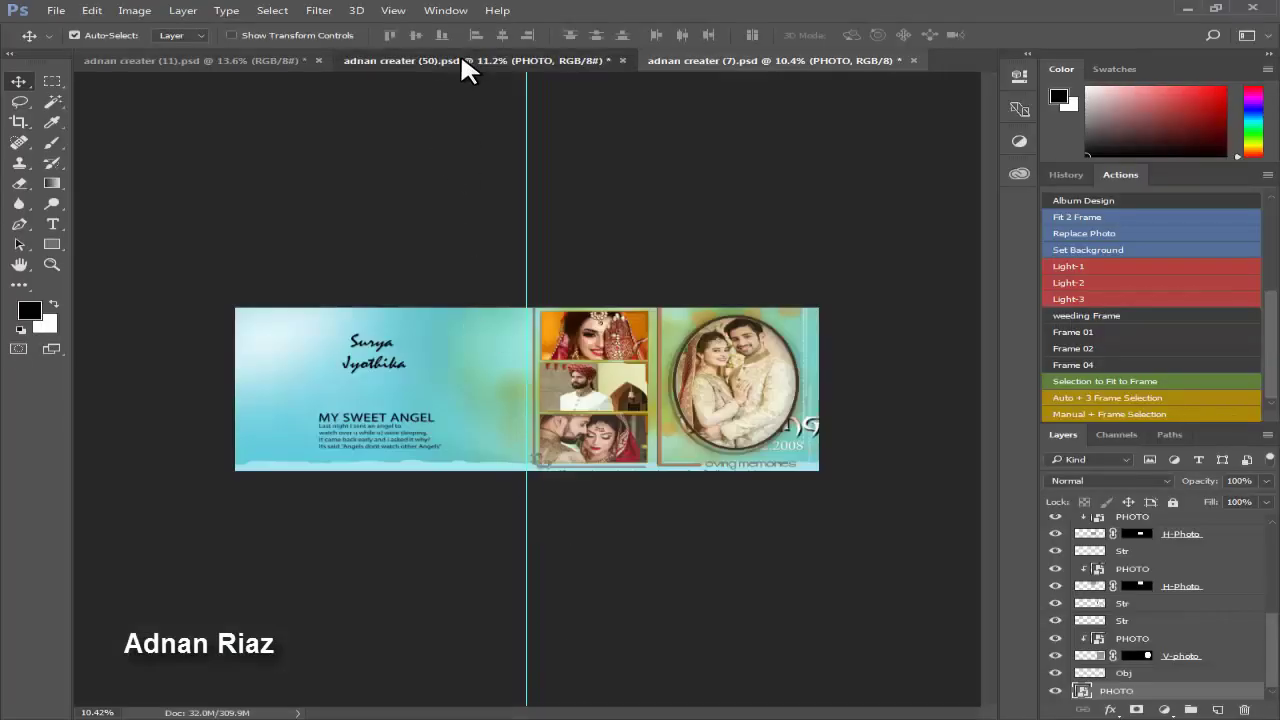
left_click(260, 61)
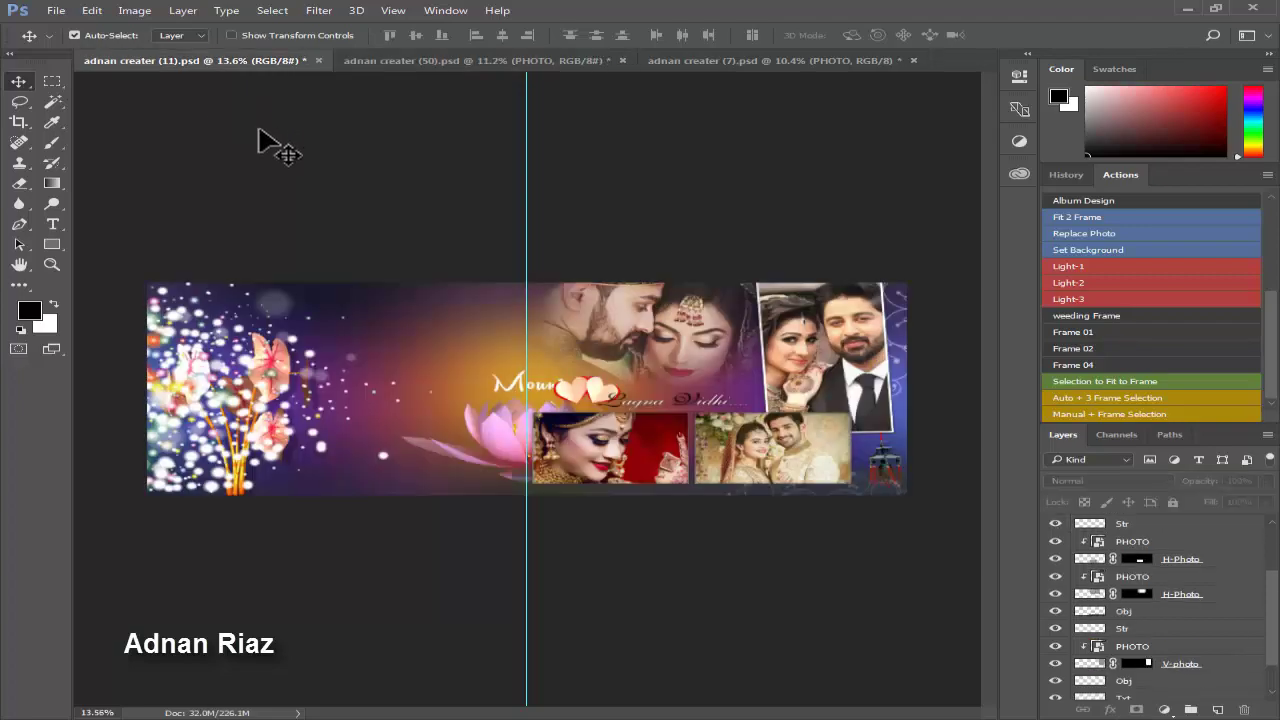